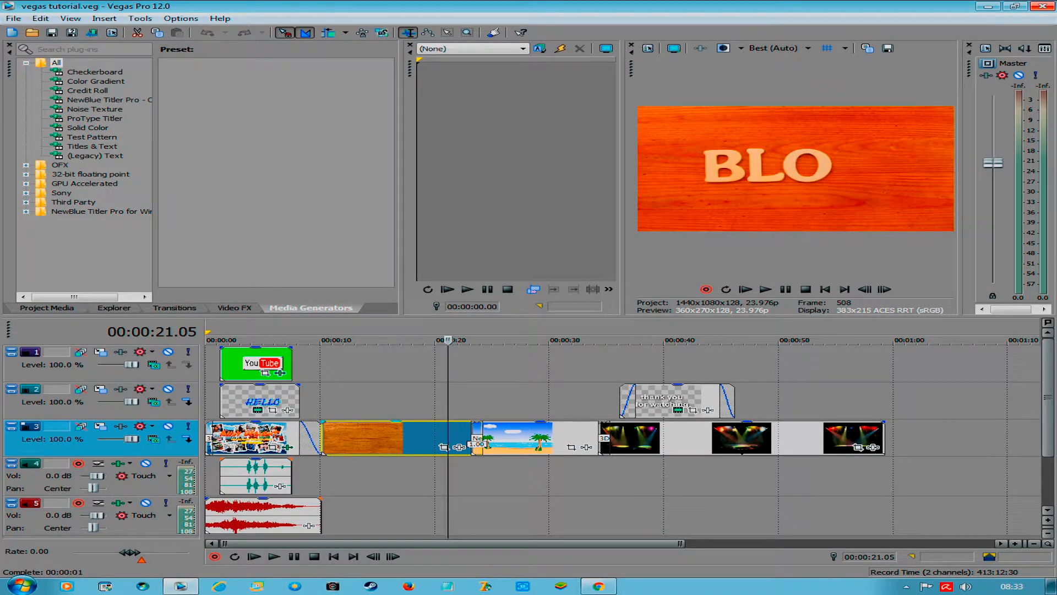
Step: Move the wood text clip from track 3 up to track 2 and check the playback rate in its event properties
drag(380, 438, 380, 400)
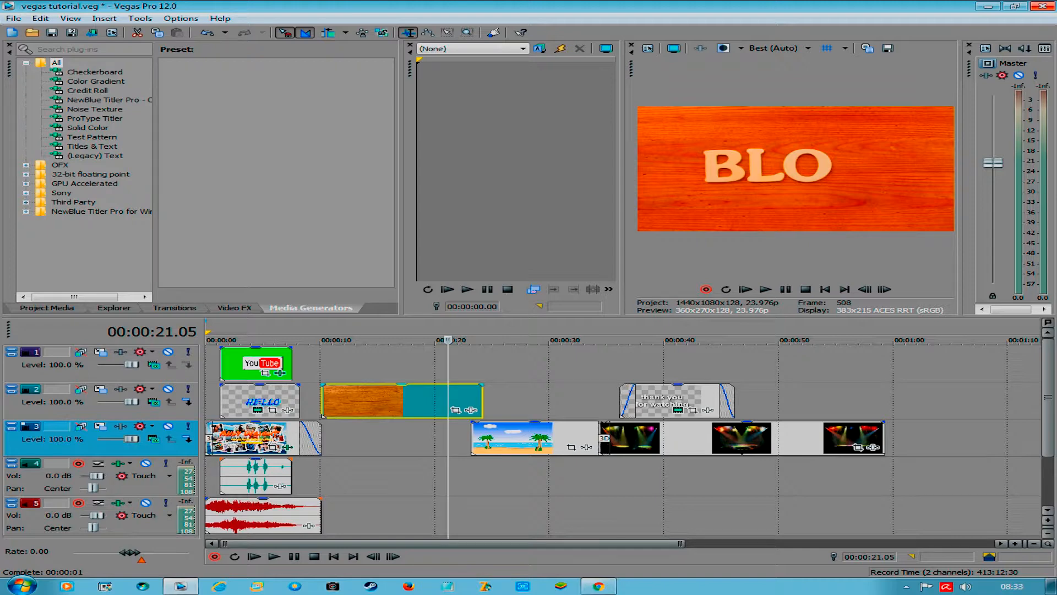
right_click(476, 399)
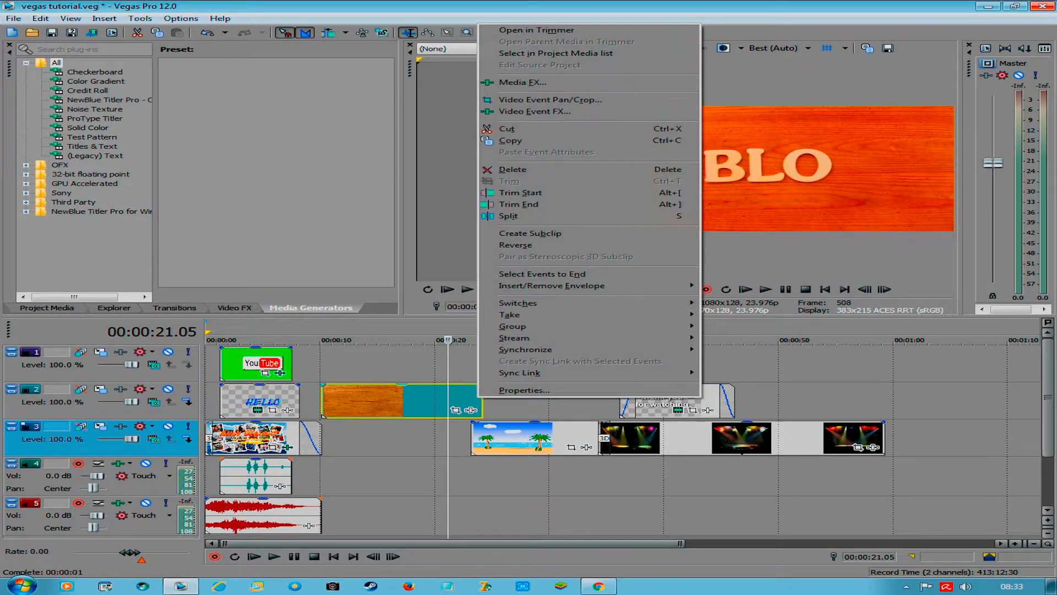
click(523, 390)
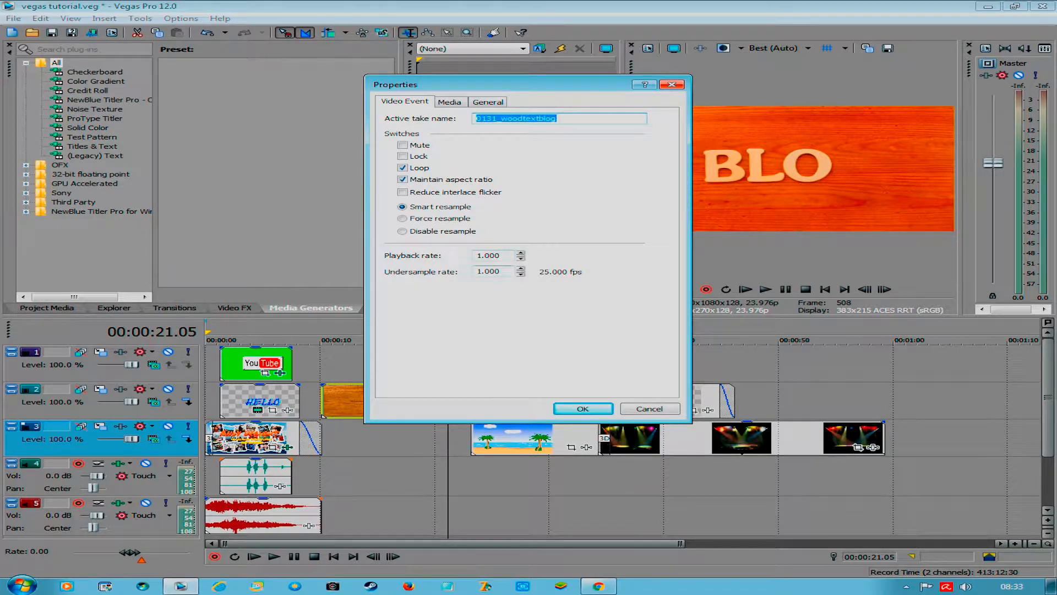
click(650, 408)
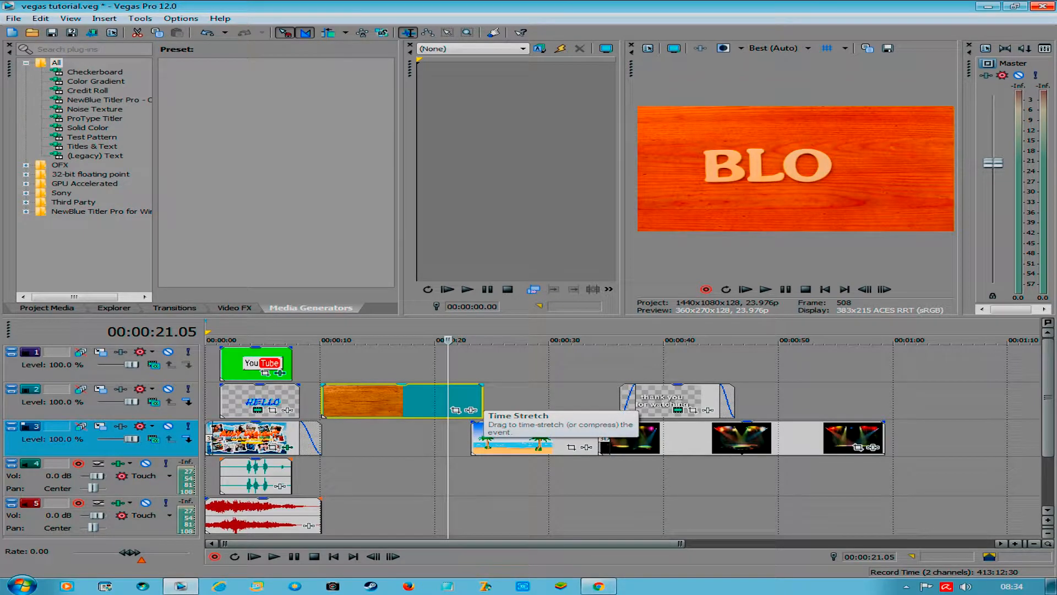
Step: Time-compress the wood text clip on track 2 so it ends at about 15 seconds, and play it back
drag(483, 410, 383, 411)
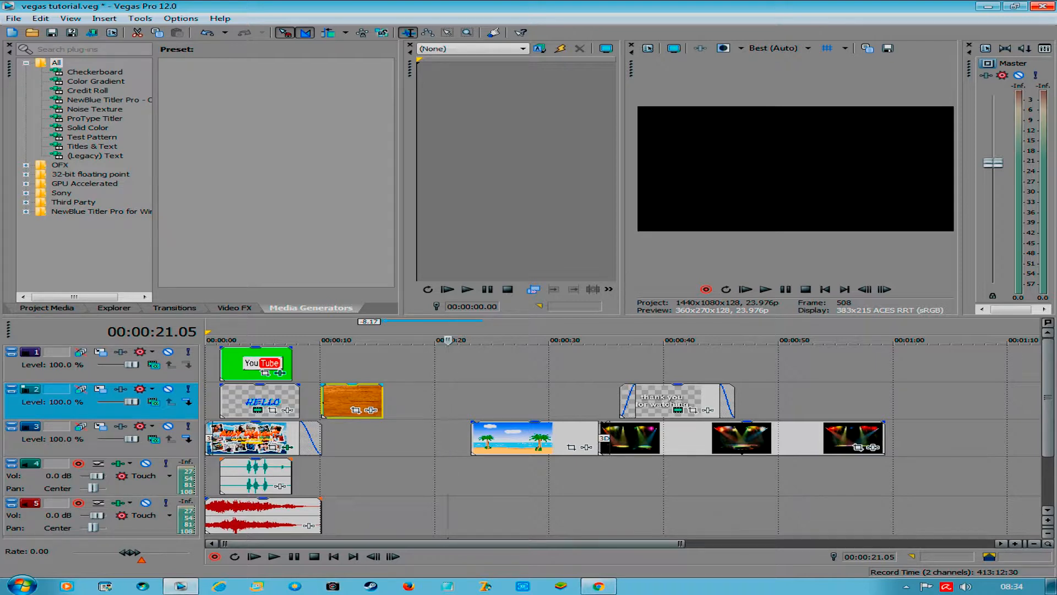
click(323, 402)
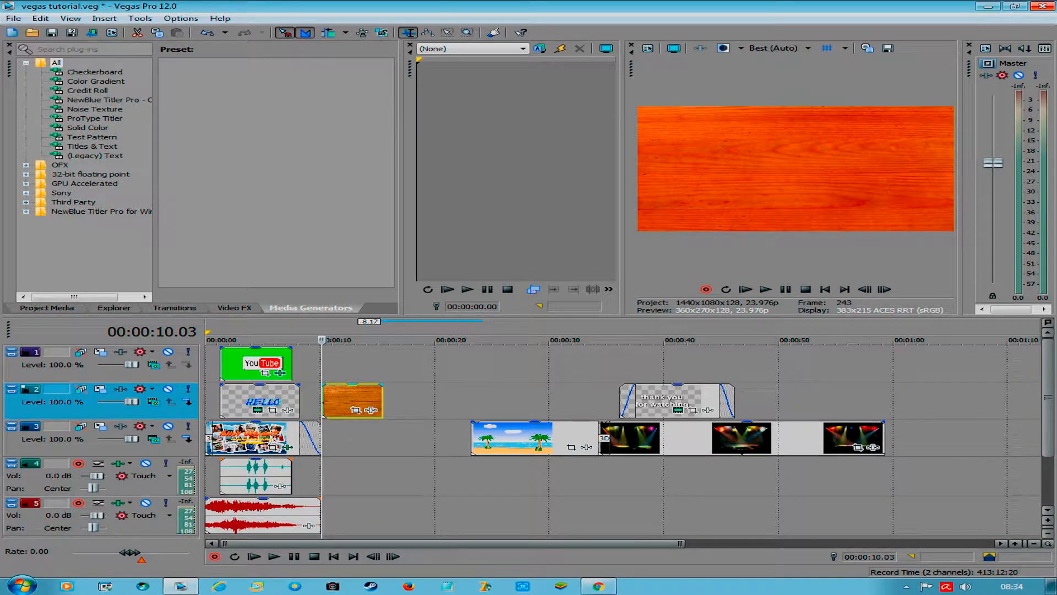
key(space)
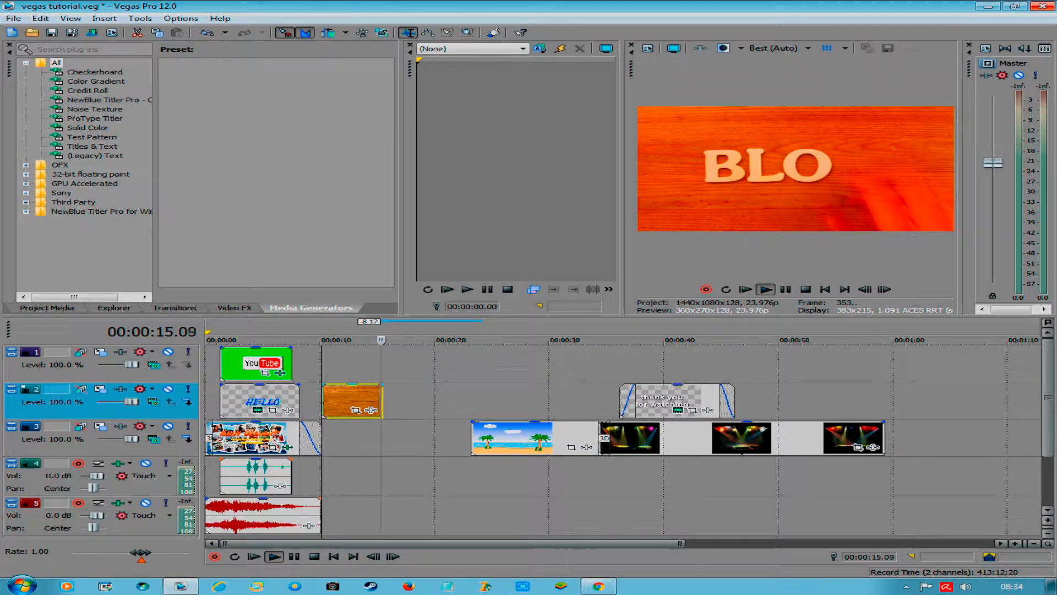
key(space)
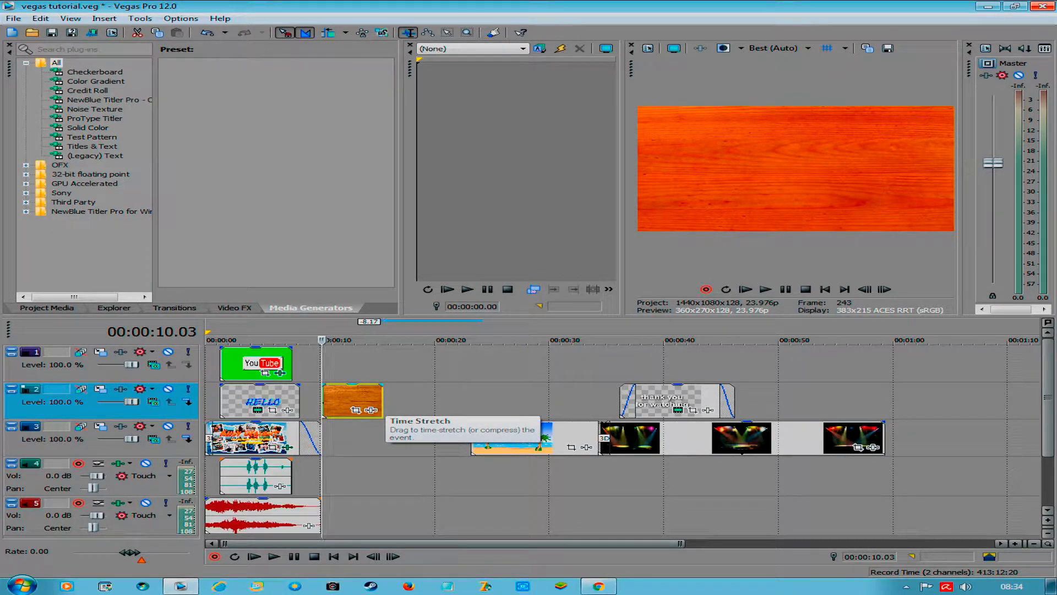
Step: Time-stretch the wood text clip so it ends at about 17 seconds, and check its playback rate in the event properties
drag(382, 410, 403, 411)
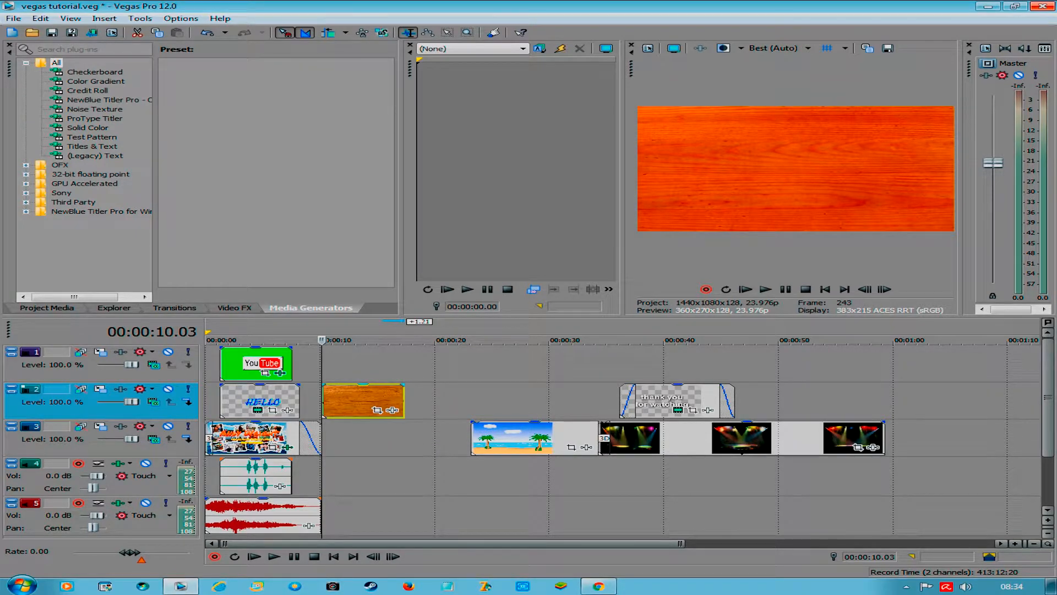
right_click(391, 401)
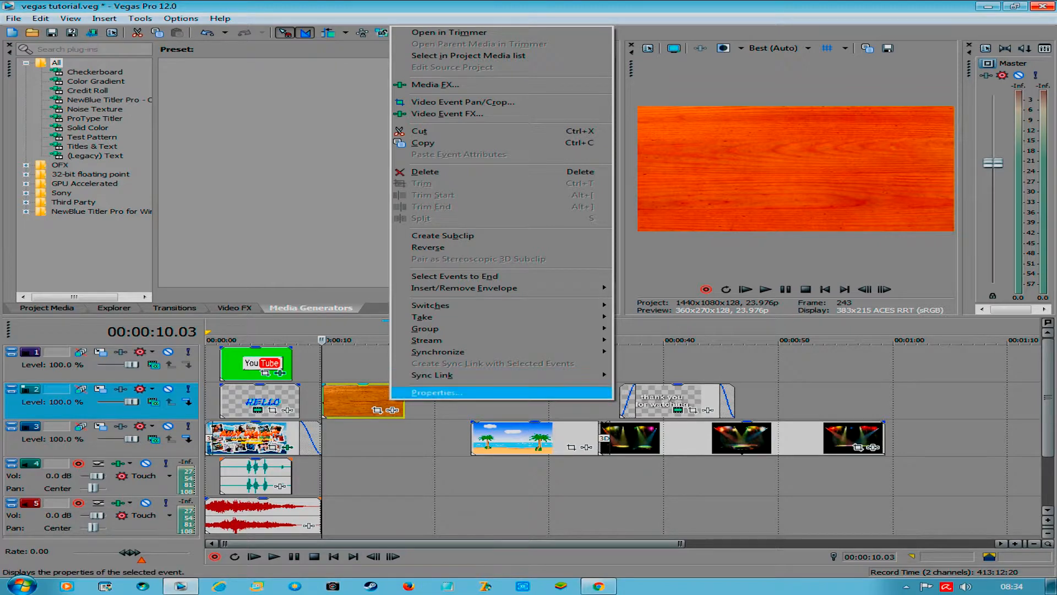
click(435, 392)
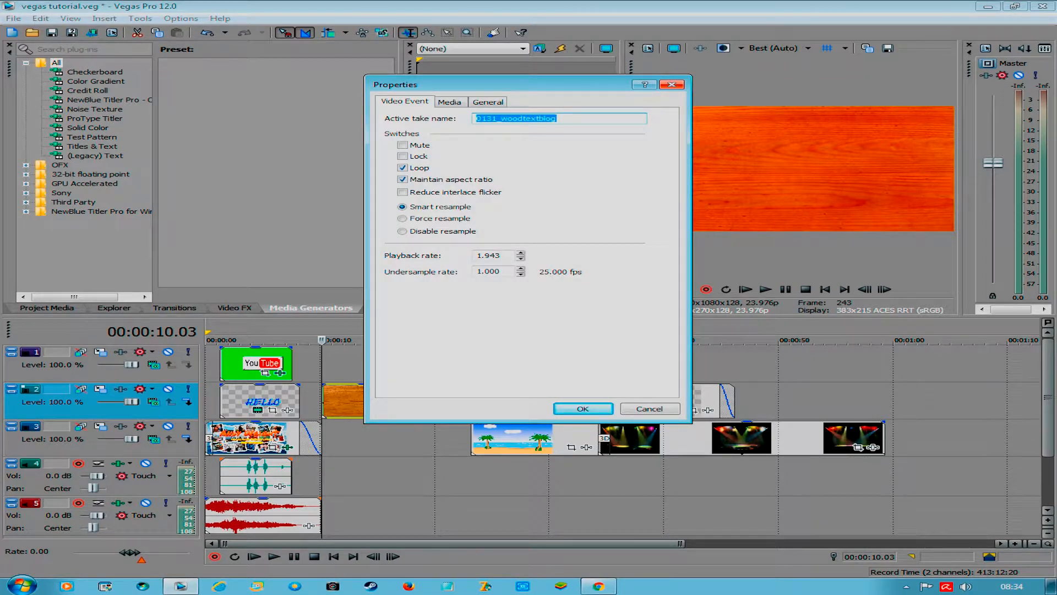
click(650, 409)
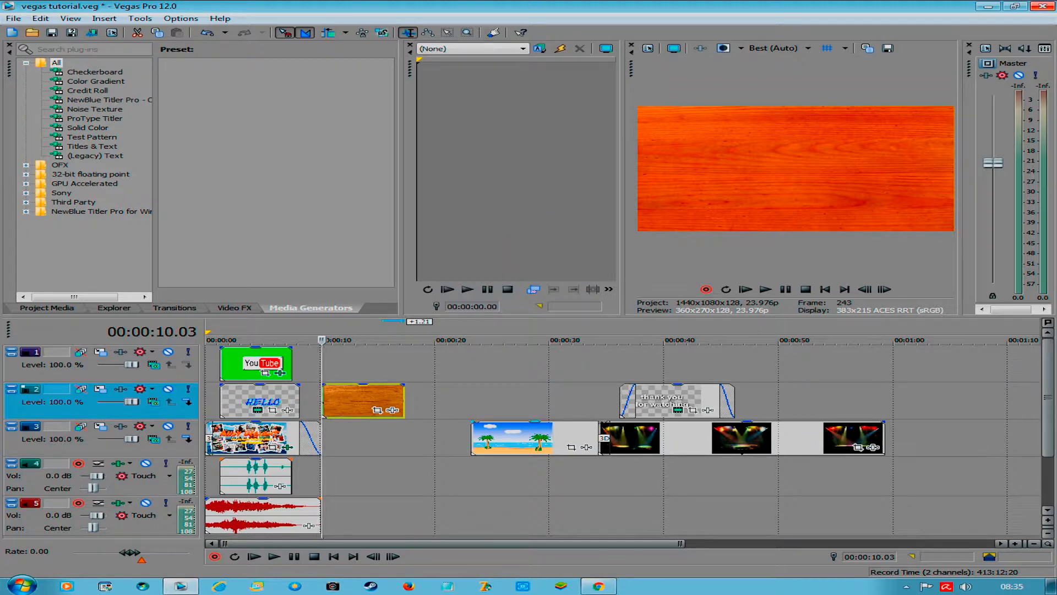
Step: Select the beach, stage-lights and thank-you clips together and review the Auto Ripple options
click(532, 438)
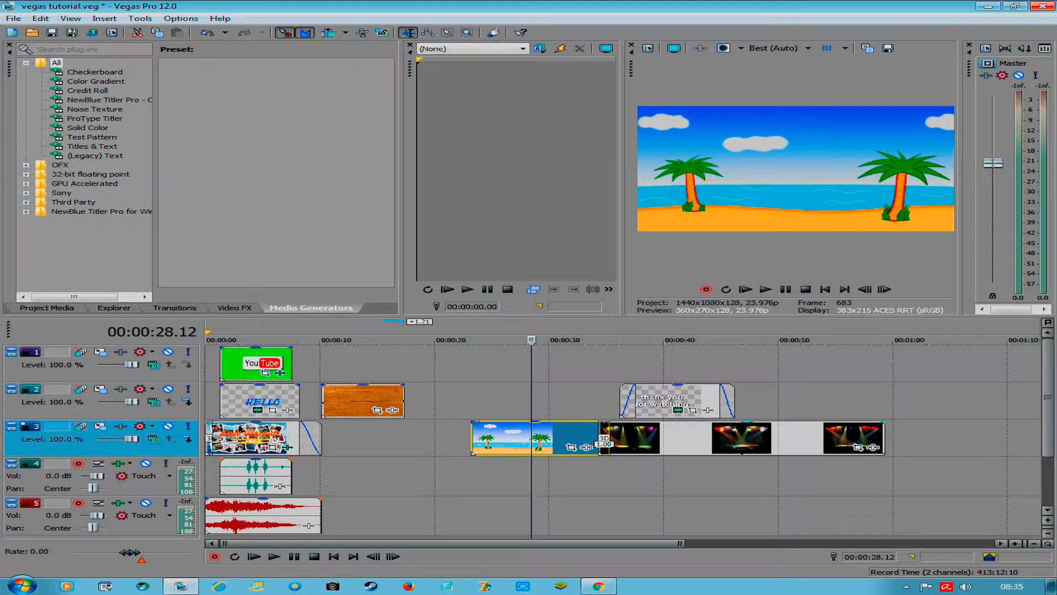
ctrl+click(687, 438)
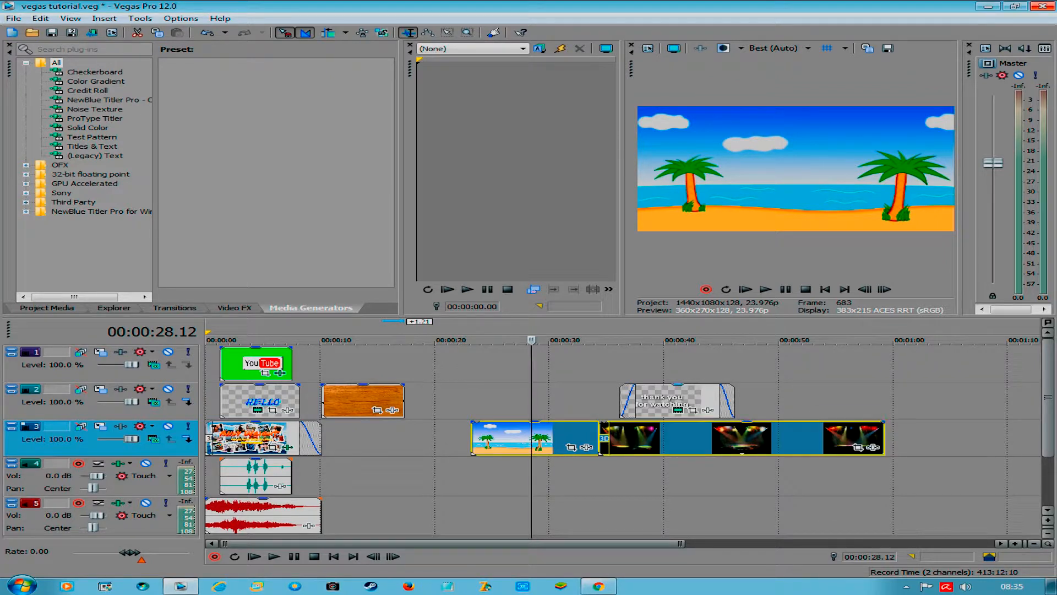
ctrl+click(677, 399)
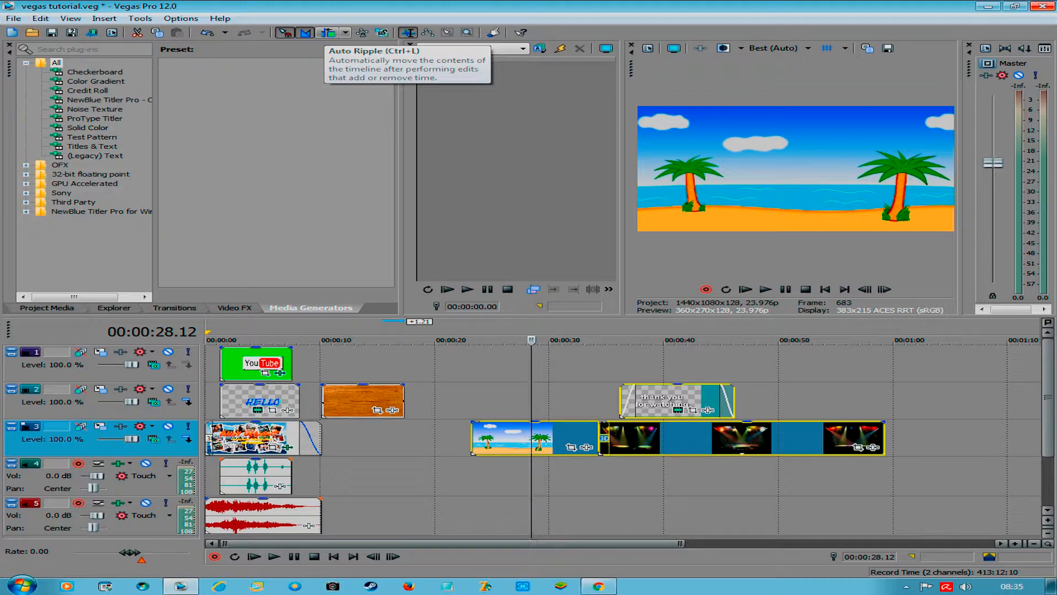
click(345, 32)
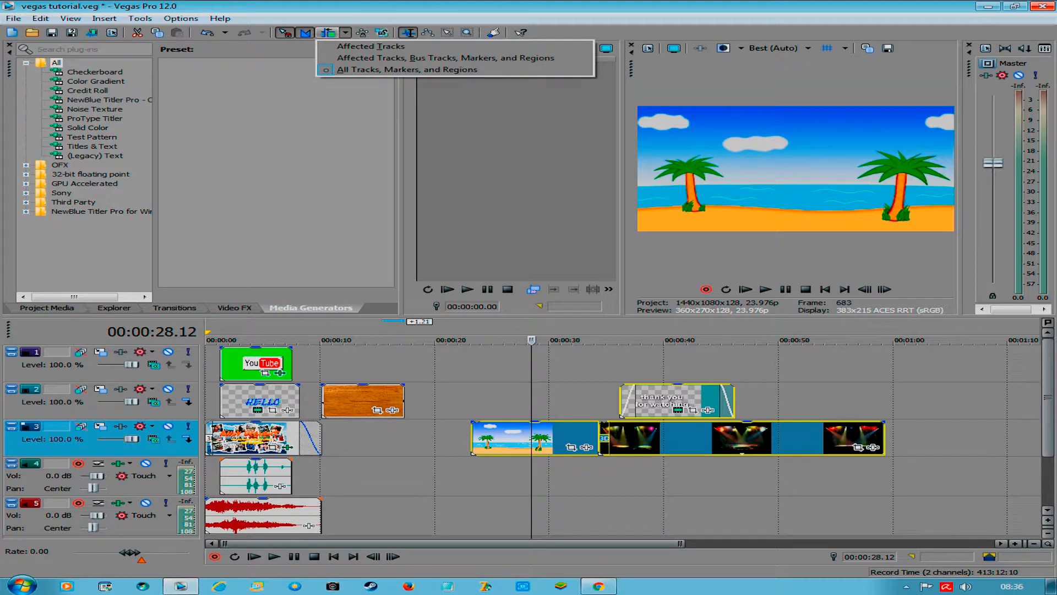
click(485, 438)
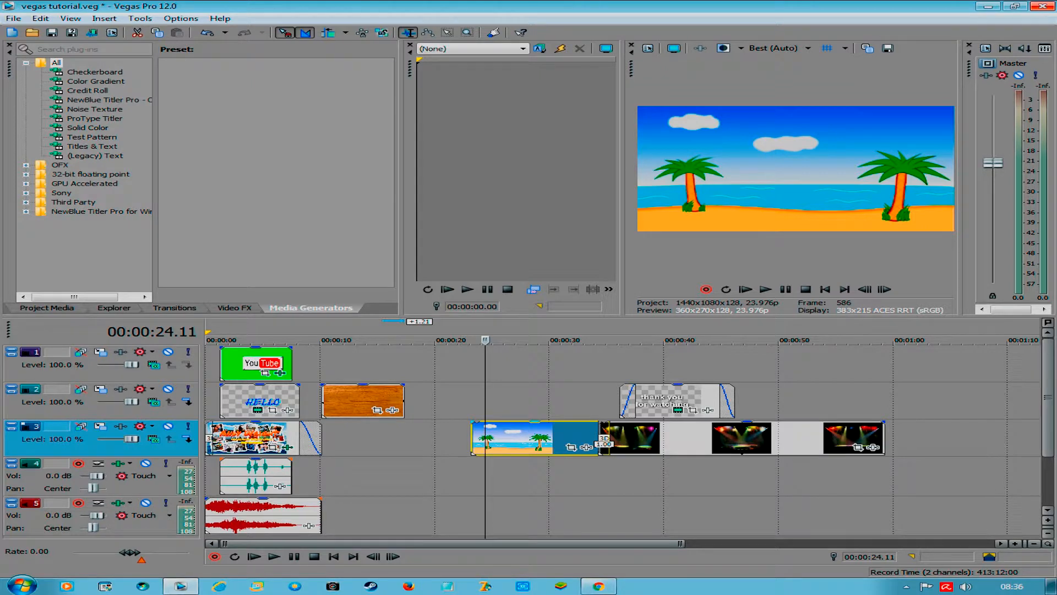
Step: With Auto Ripple on, move the beach clip back to the end of the wood text clip and play across the join
click(521, 438)
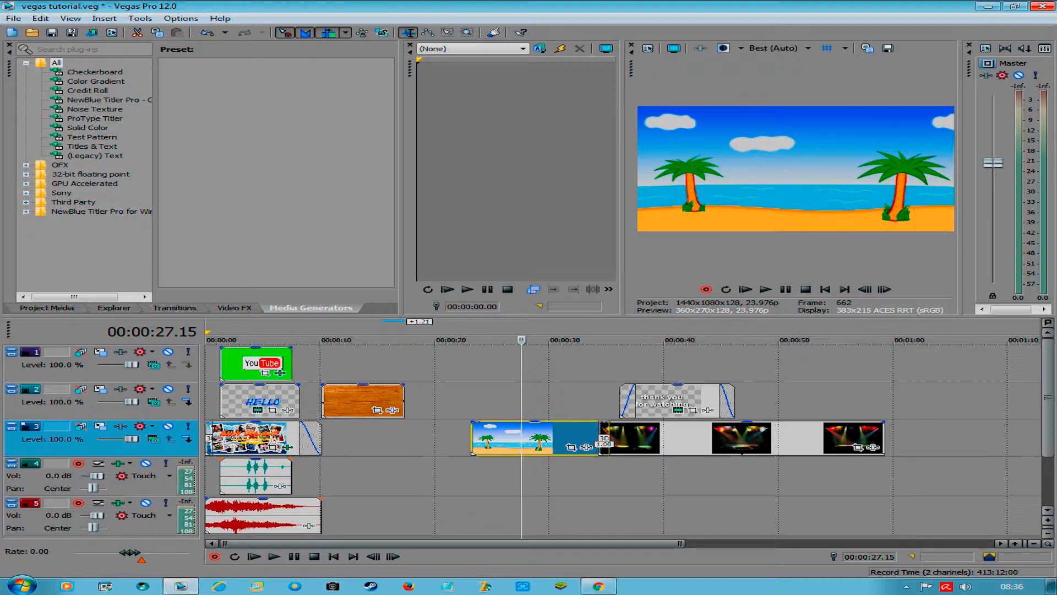
drag(512, 439, 446, 439)
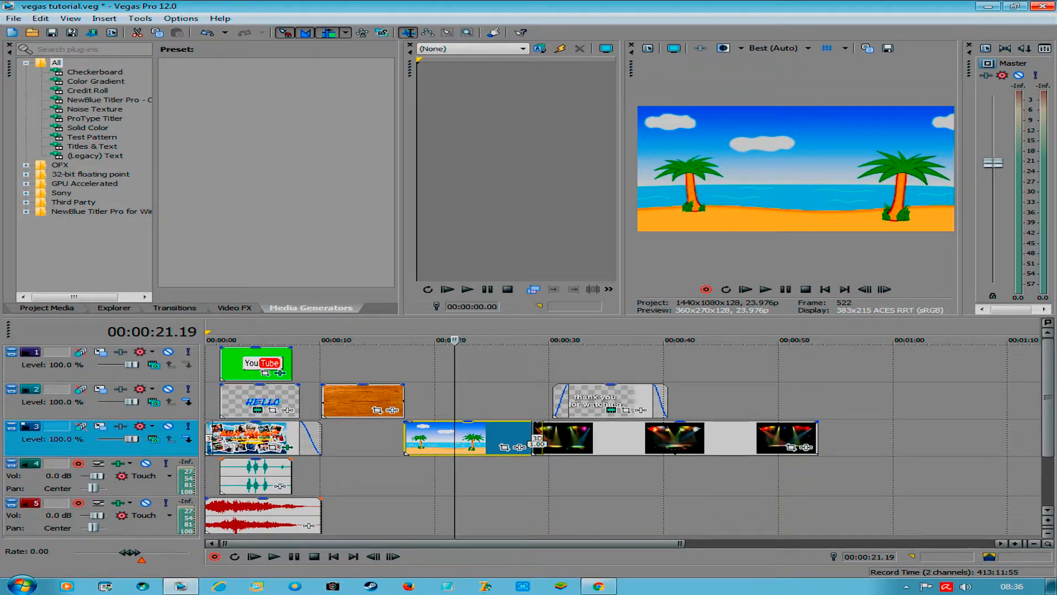
click(381, 438)
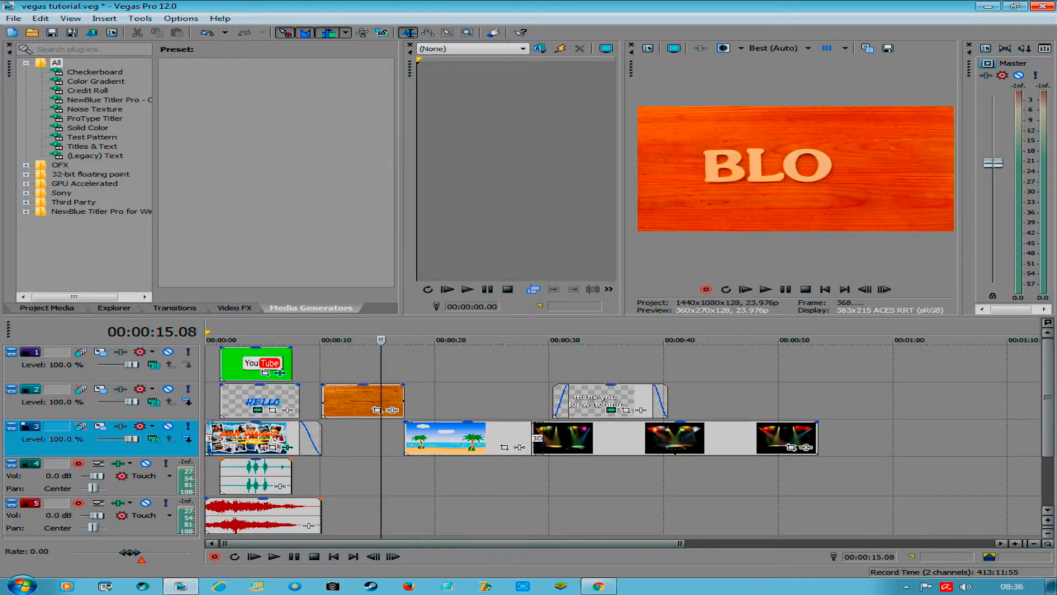
key(space)
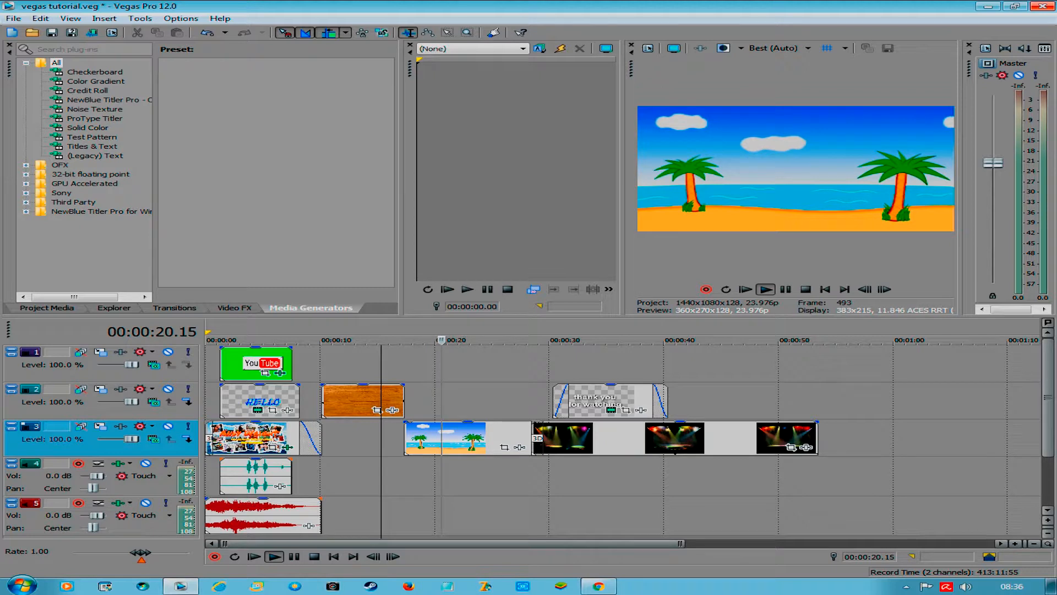
key(space)
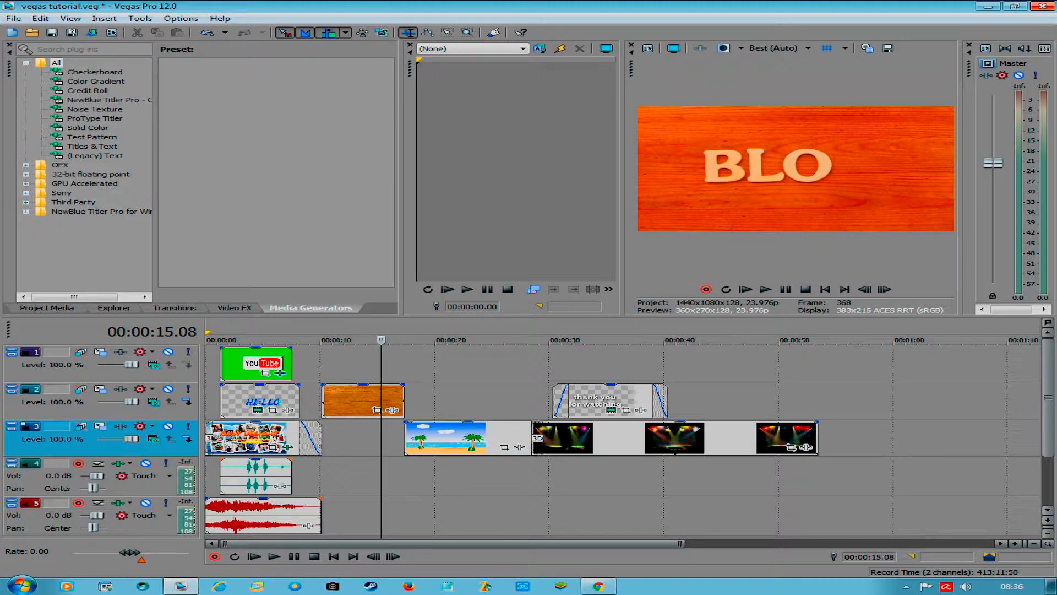
Step: Return the wood text clip to track 3 and apply the Iris "Circle, Out, Center" transition between it and the beach clip
drag(352, 400, 352, 438)
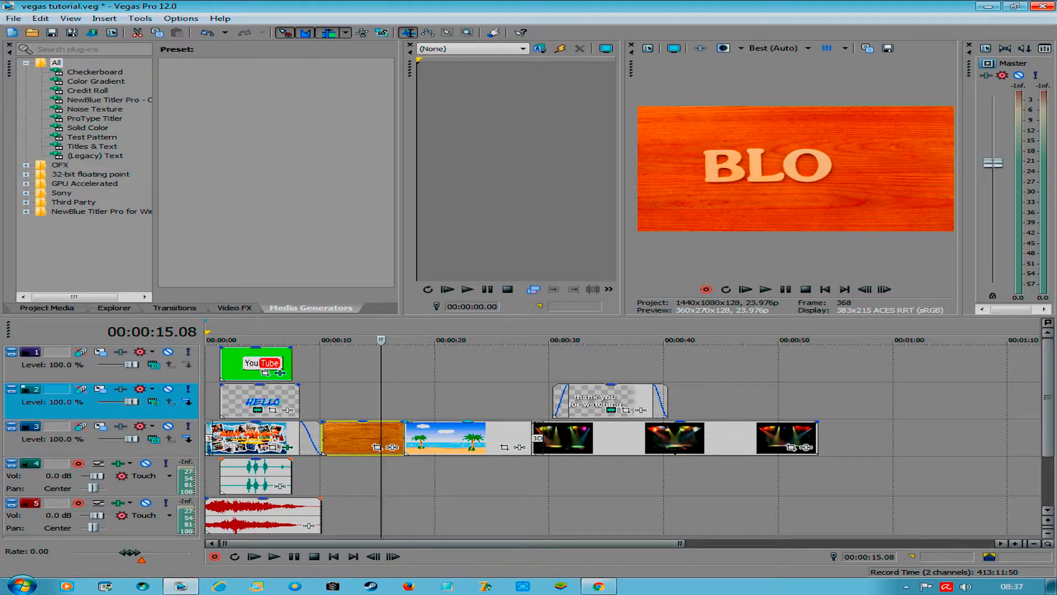
click(412, 438)
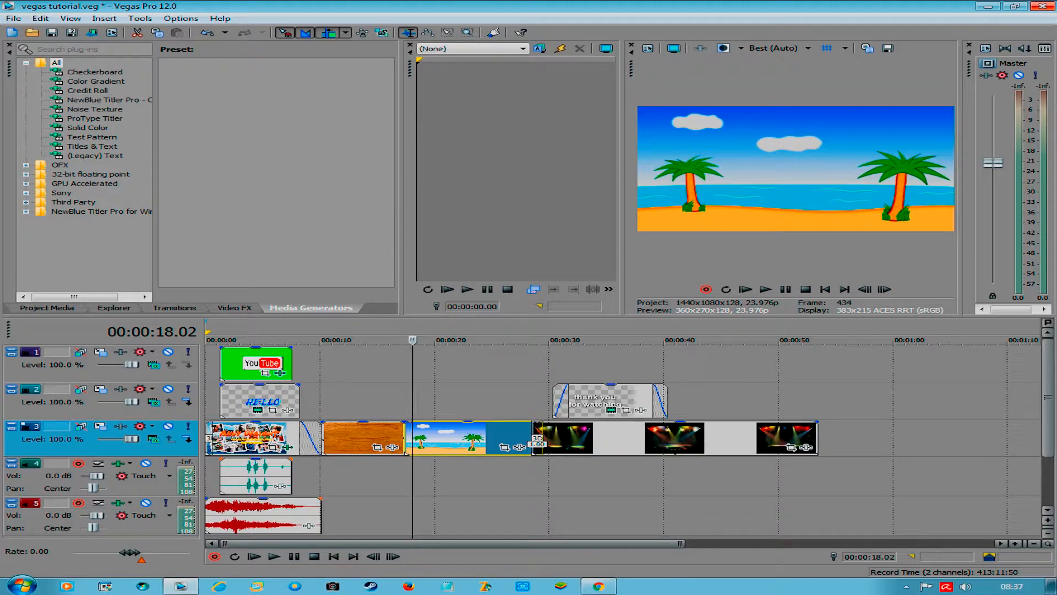
click(174, 307)
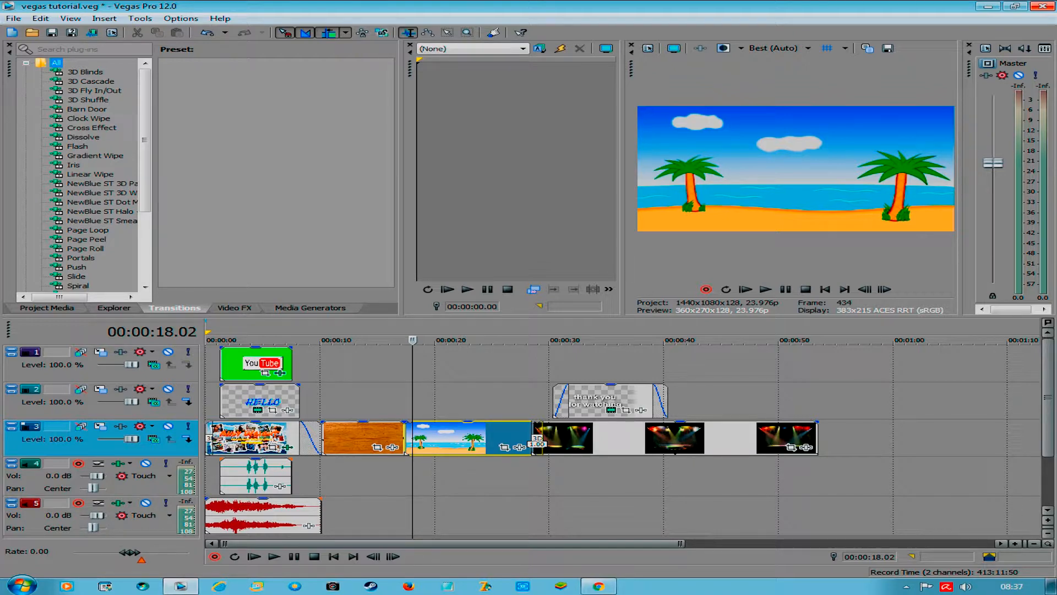
click(74, 165)
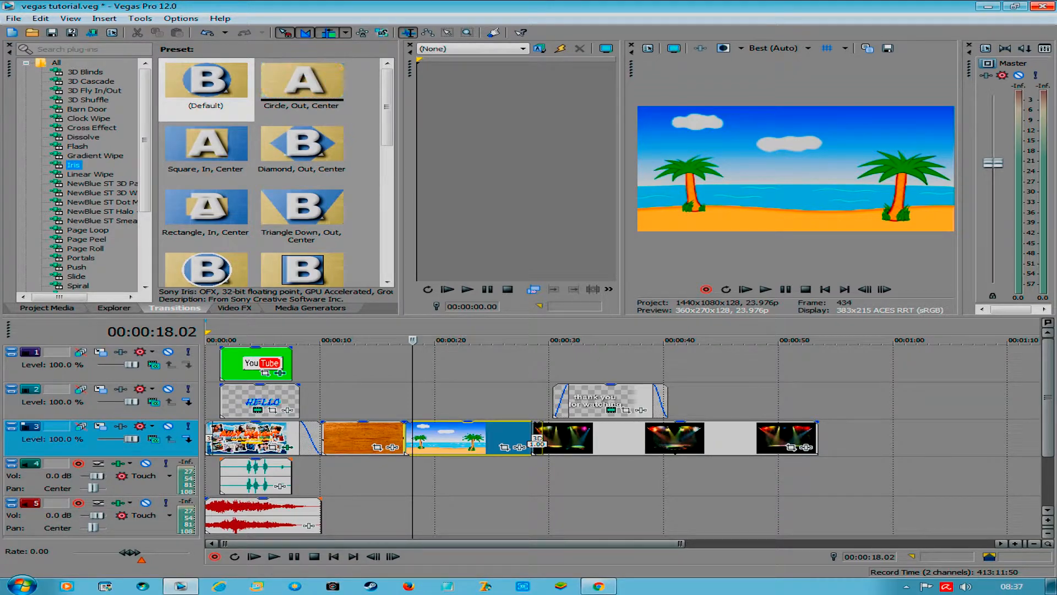
click(302, 82)
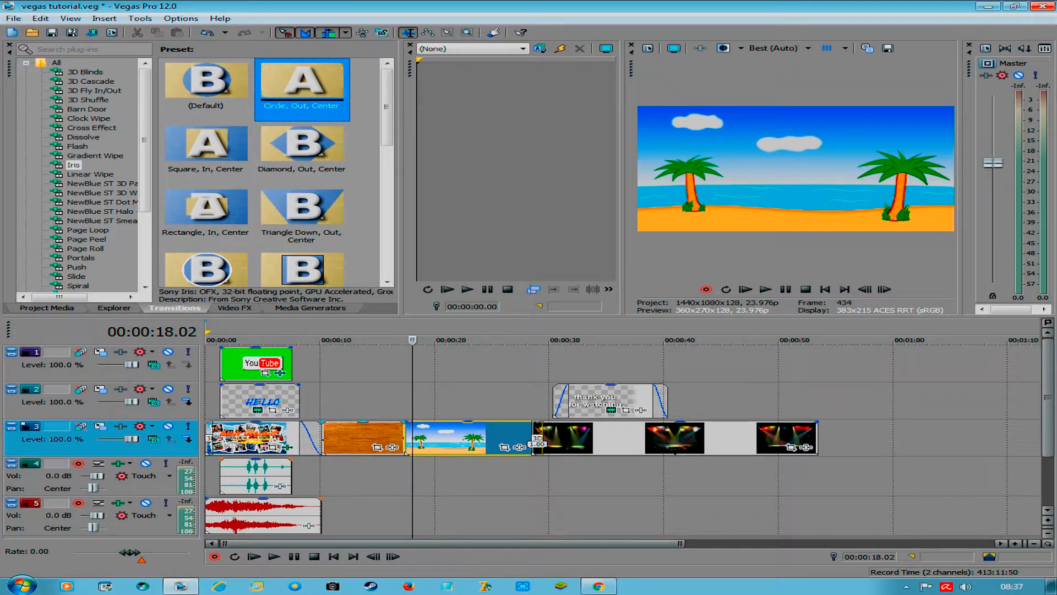
drag(302, 82, 409, 439)
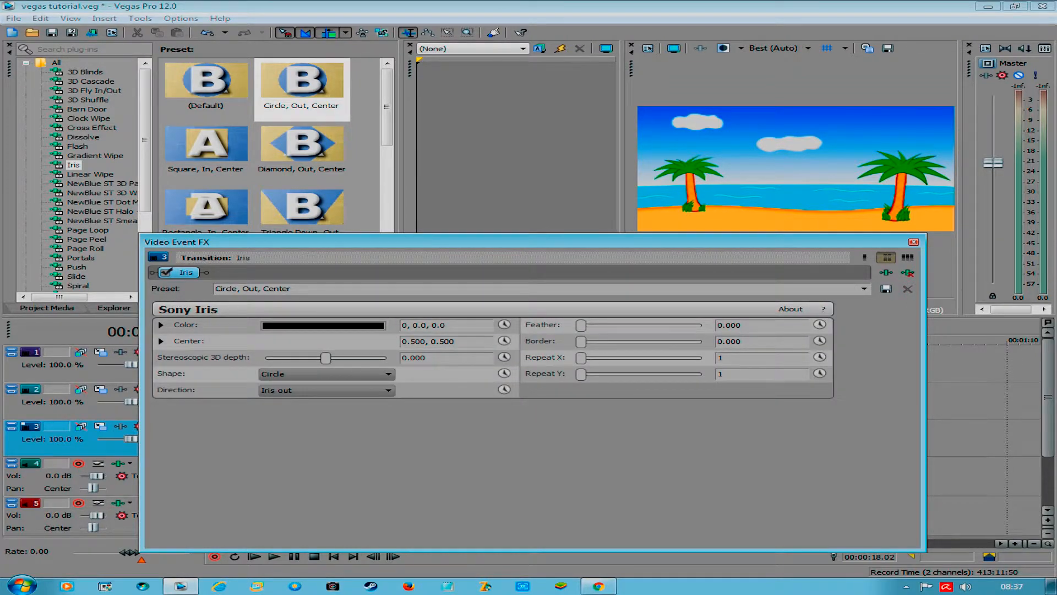
click(914, 242)
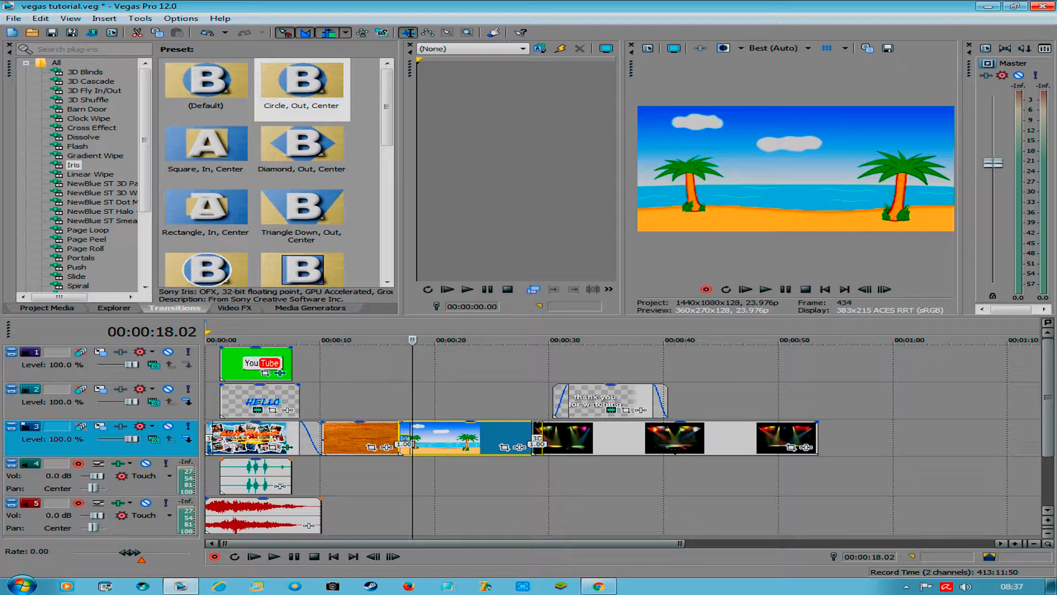
Step: Play back the Iris transition from the wood text clip into the beach clip
click(386, 401)
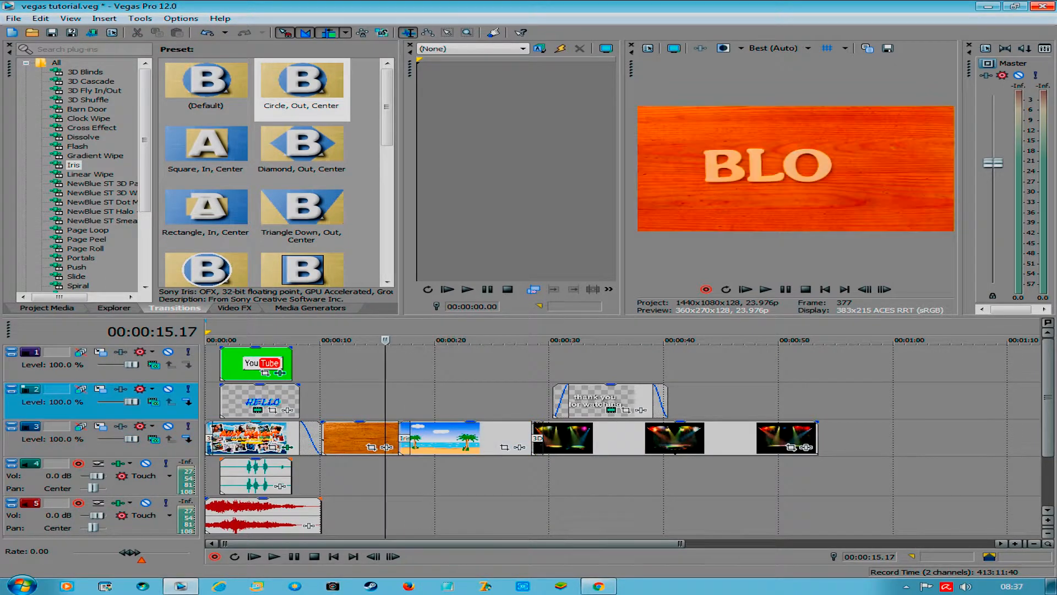
key(space)
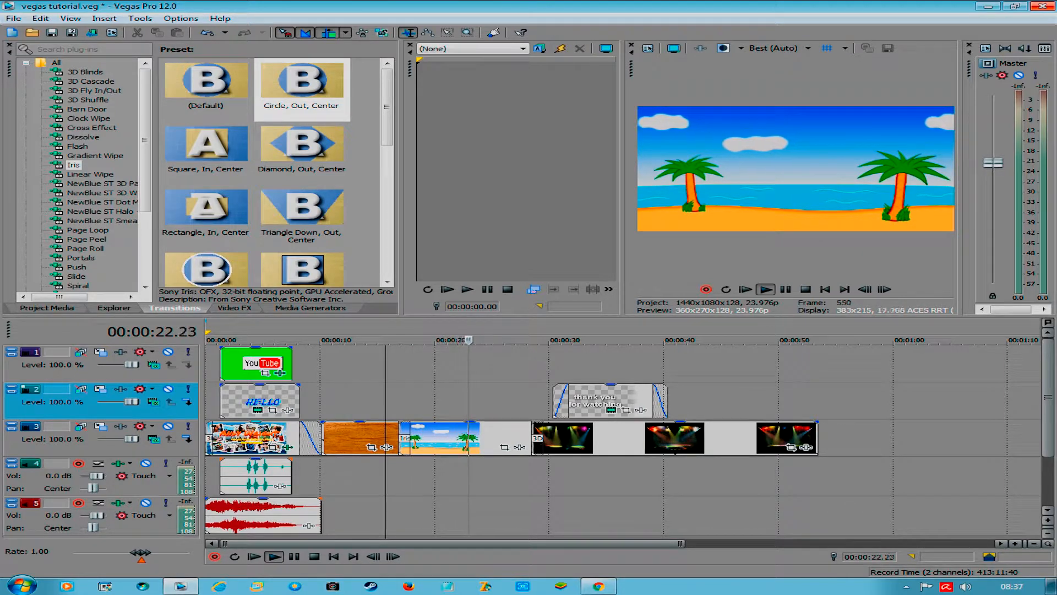
key(space)
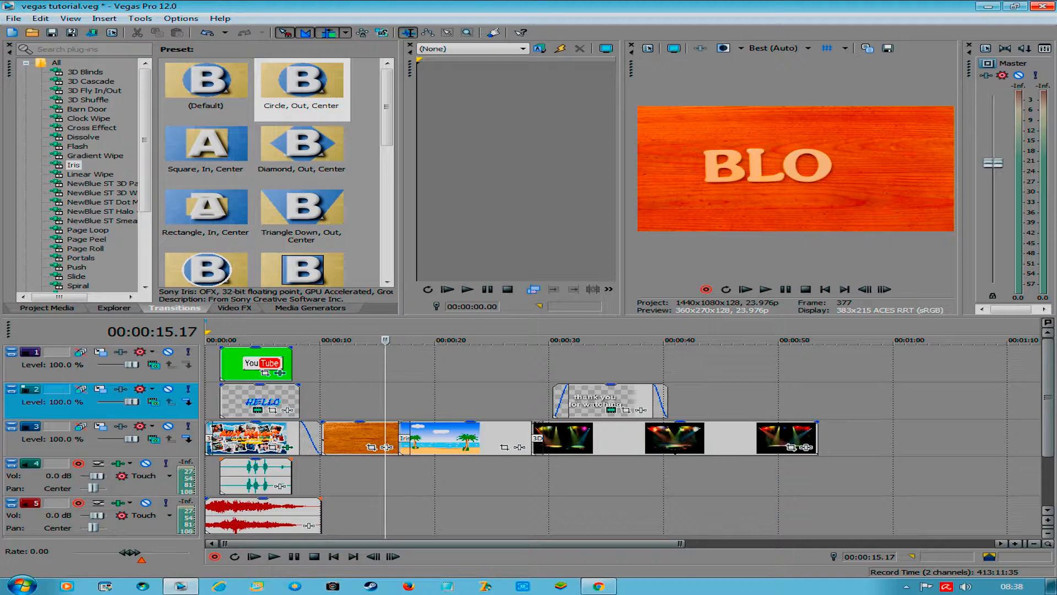
Step: Insert 180x180_pad.jpg from the Kodak-cardreader folder at the end of track 3, directly after the stage-lights clip
click(114, 307)
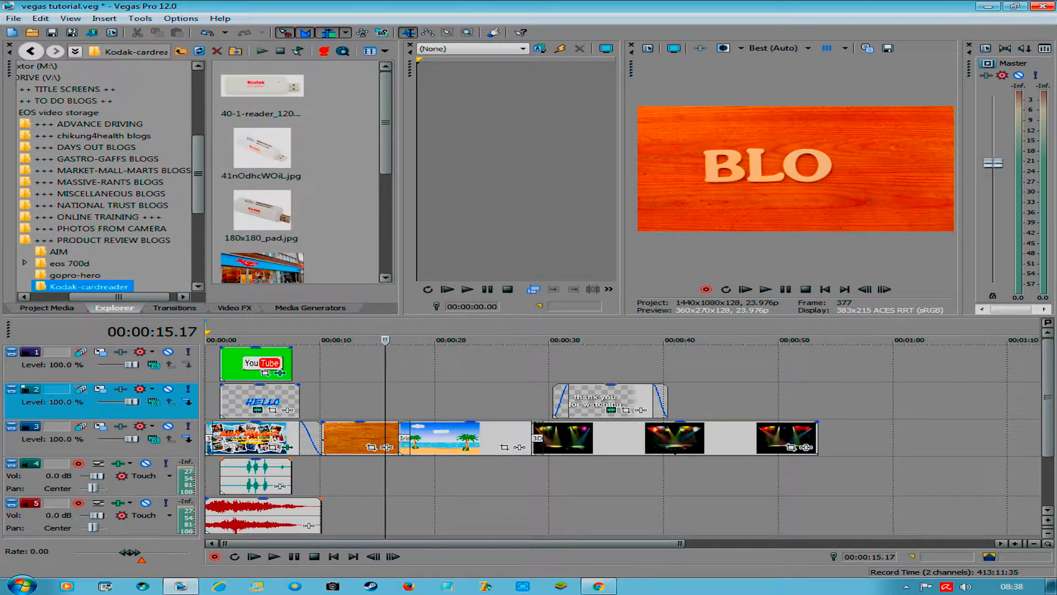
drag(262, 214, 831, 439)
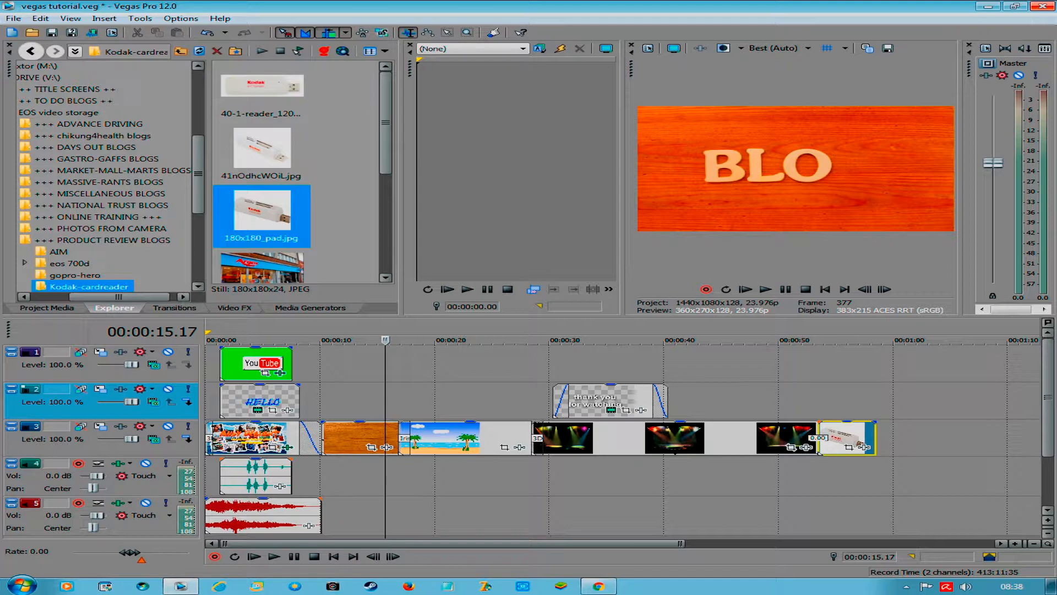
Step: With Auto Ripple on, try adding the (Legacy) Text Heavy Outline preset to track 2 above the stage-lights clip, and undo it
click(310, 308)
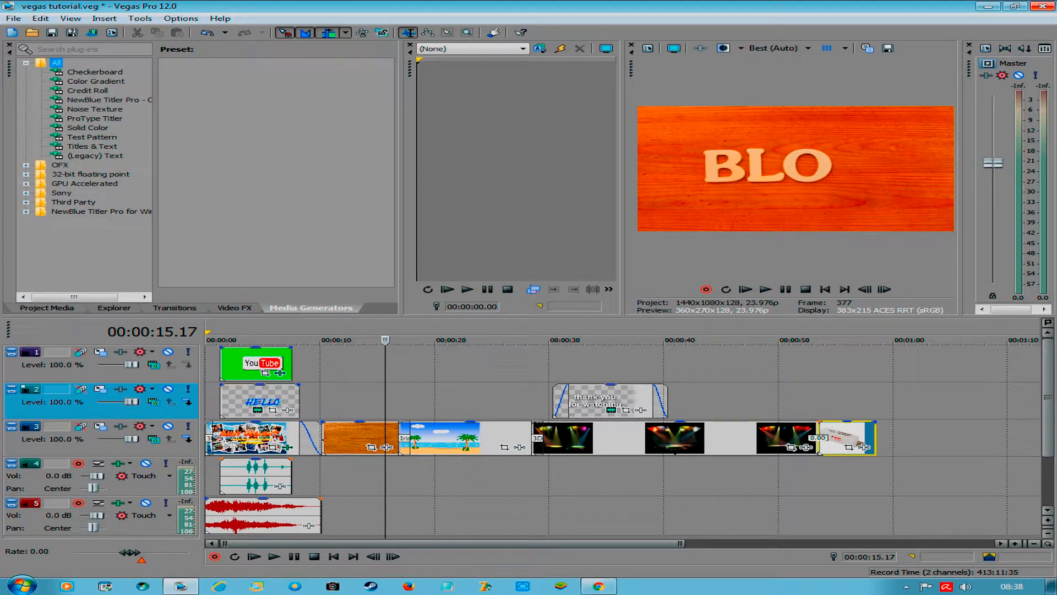
click(92, 147)
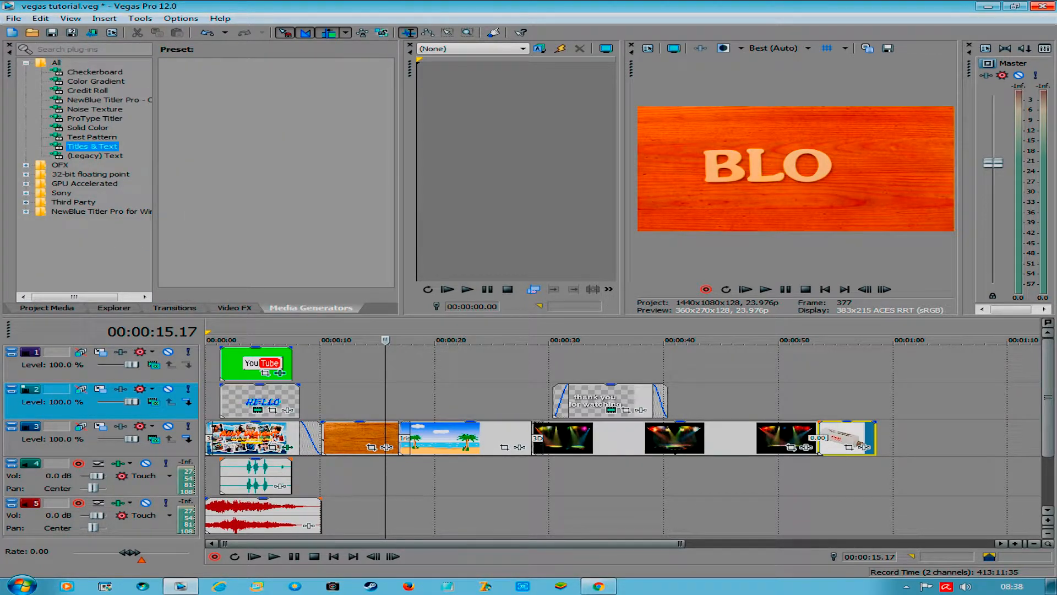
click(95, 156)
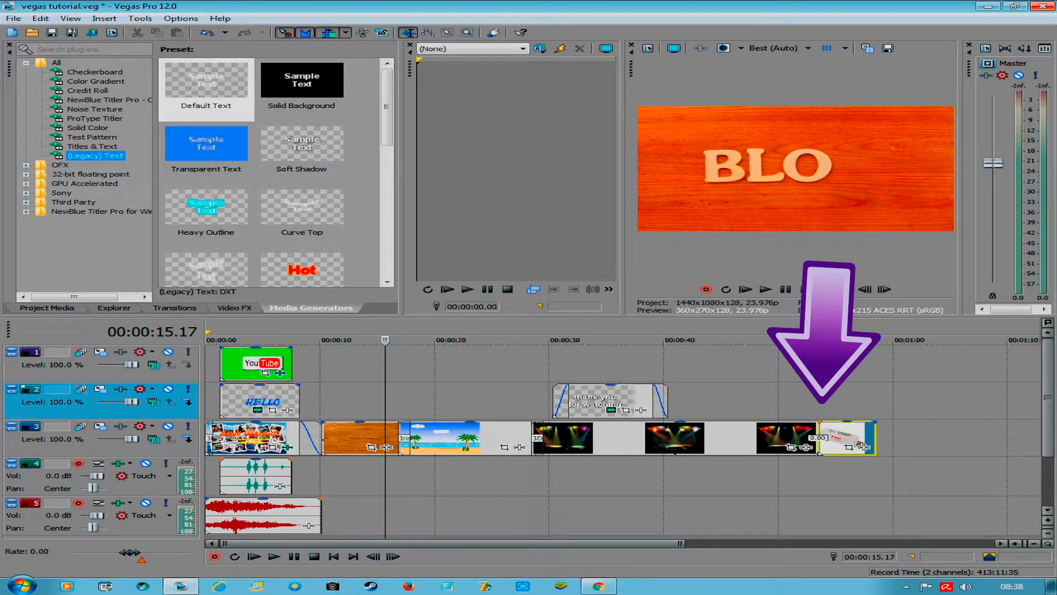
click(207, 212)
drag(206, 212, 719, 400)
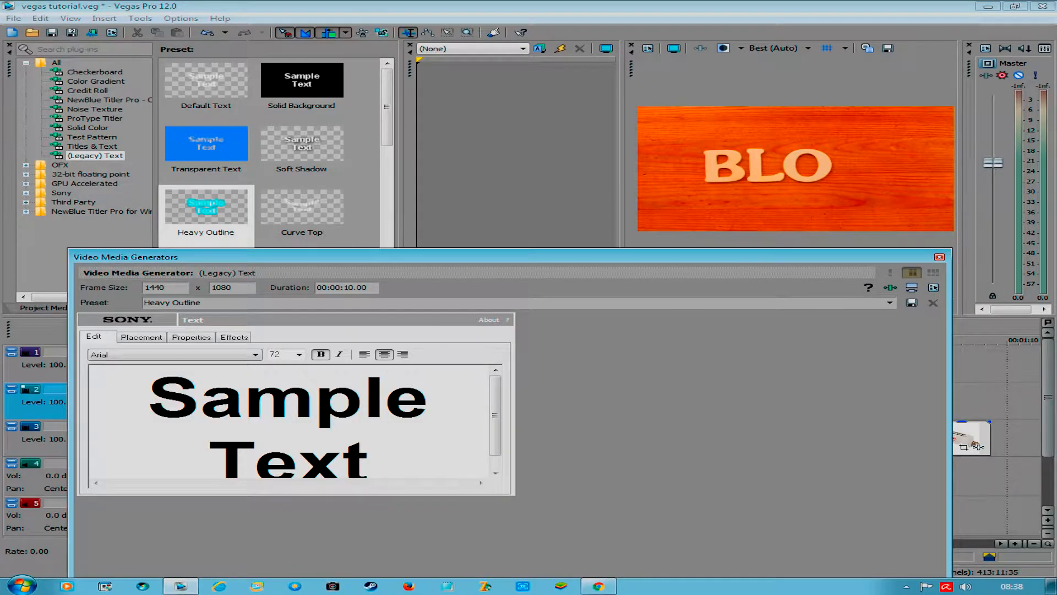
click(939, 257)
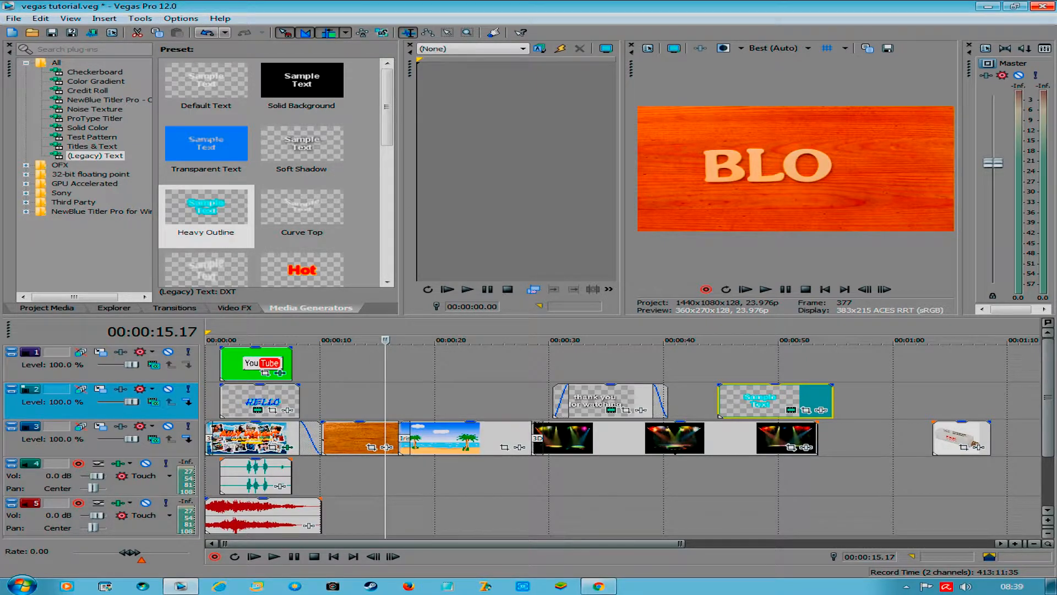
key(ctrl+z)
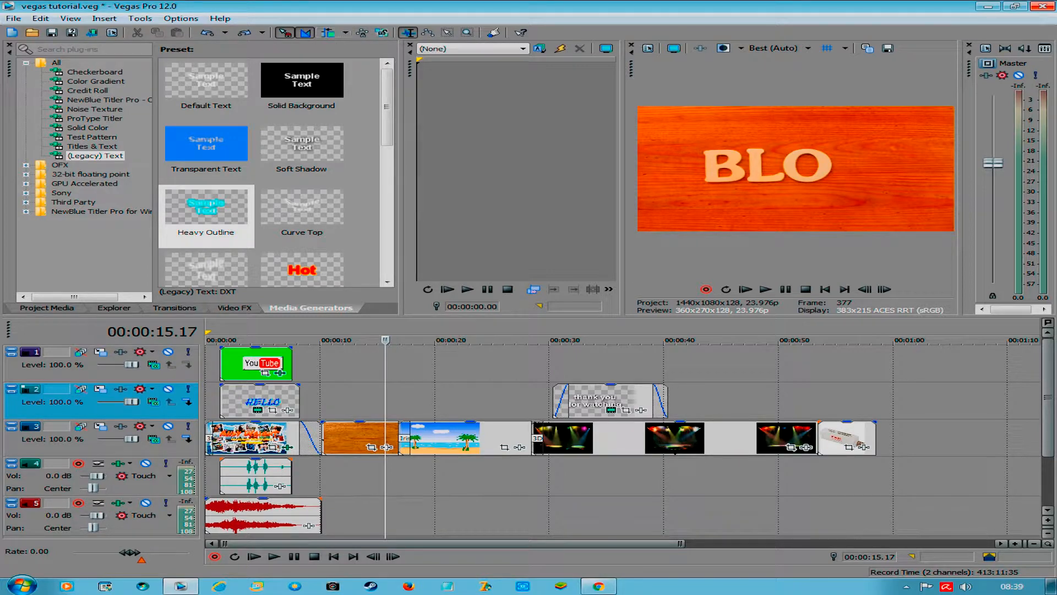
Step: With Auto Ripple off, place the Heavy Outline text on track 2 above the end of the stage-lights clip, then delete it
click(206, 215)
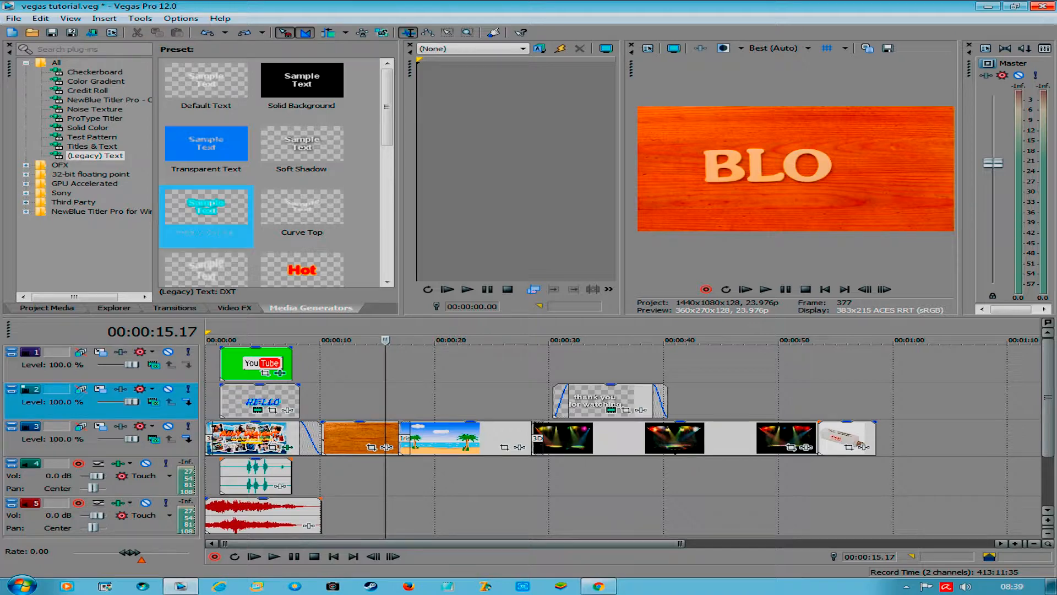
drag(206, 215, 744, 401)
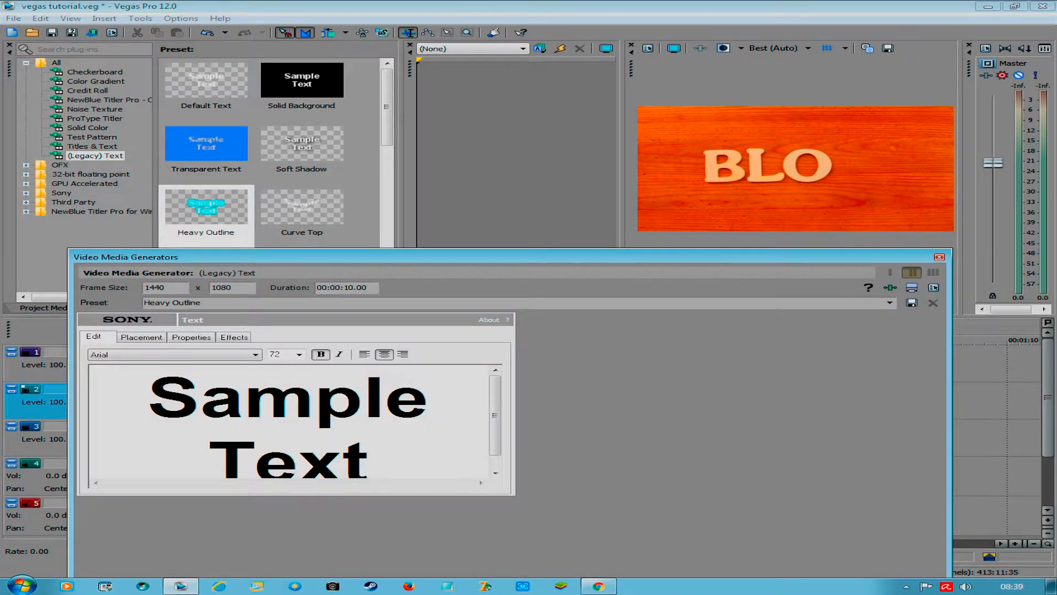
click(939, 257)
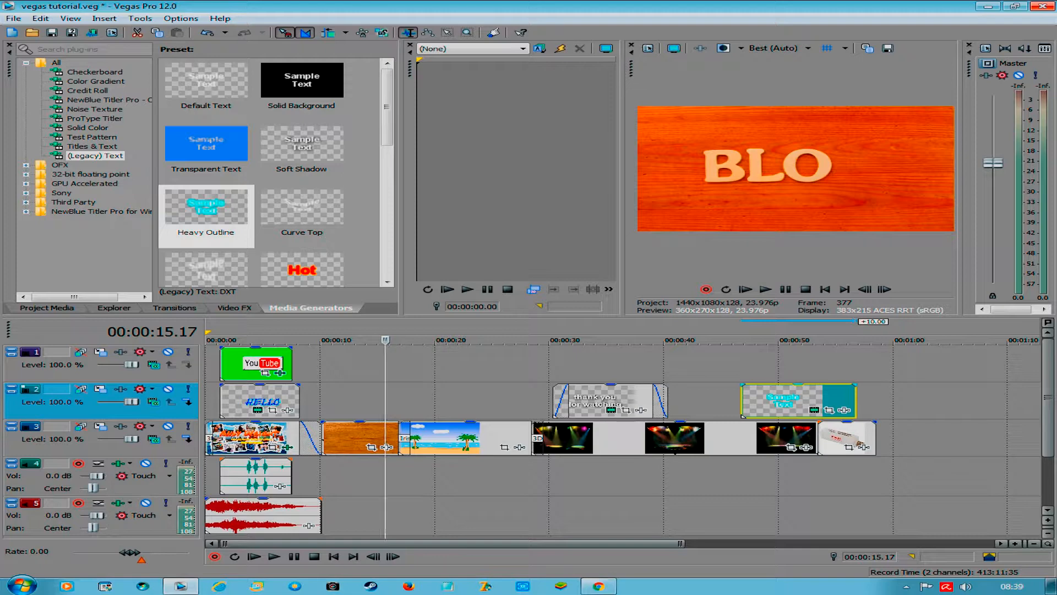
key(Delete)
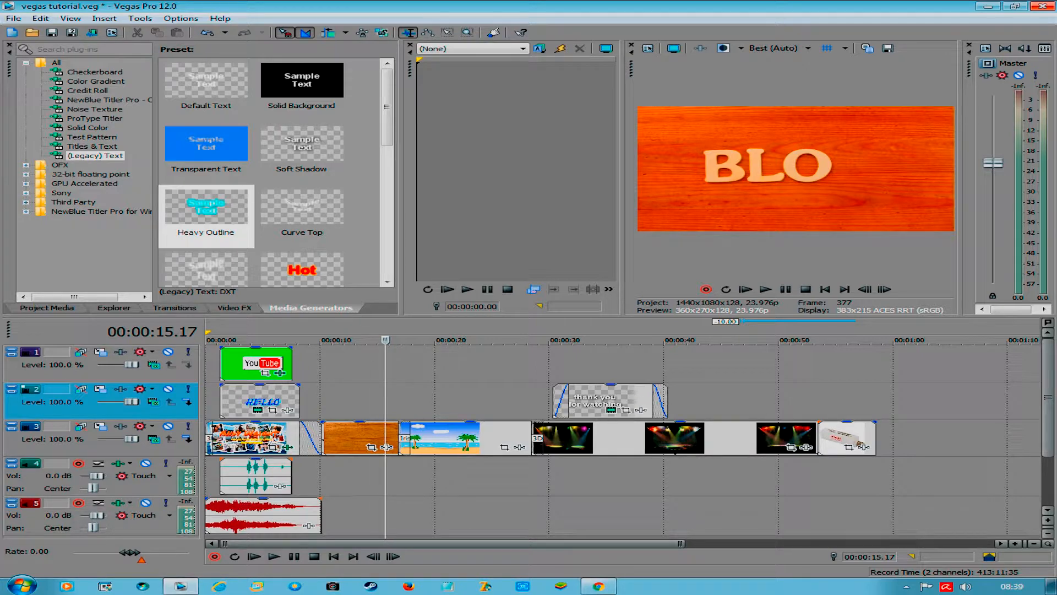
Step: With Auto Ripple on, insert 1st 2.jpg from the TITLE SCREENS folder on track 3 at 00:00:10.03, directly before the wood text clip
double_click(322, 477)
click(323, 477)
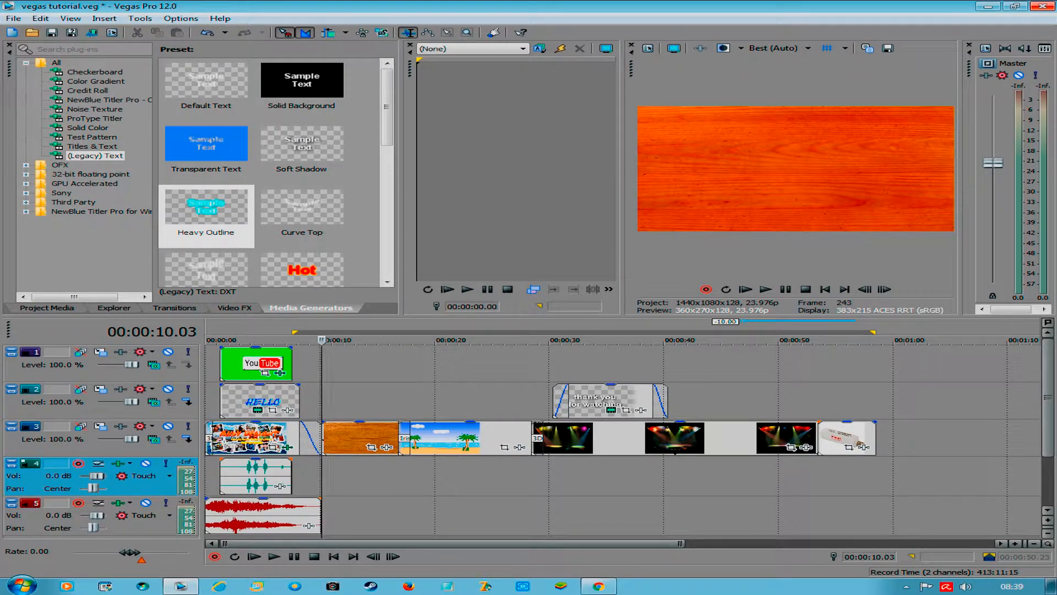
click(114, 308)
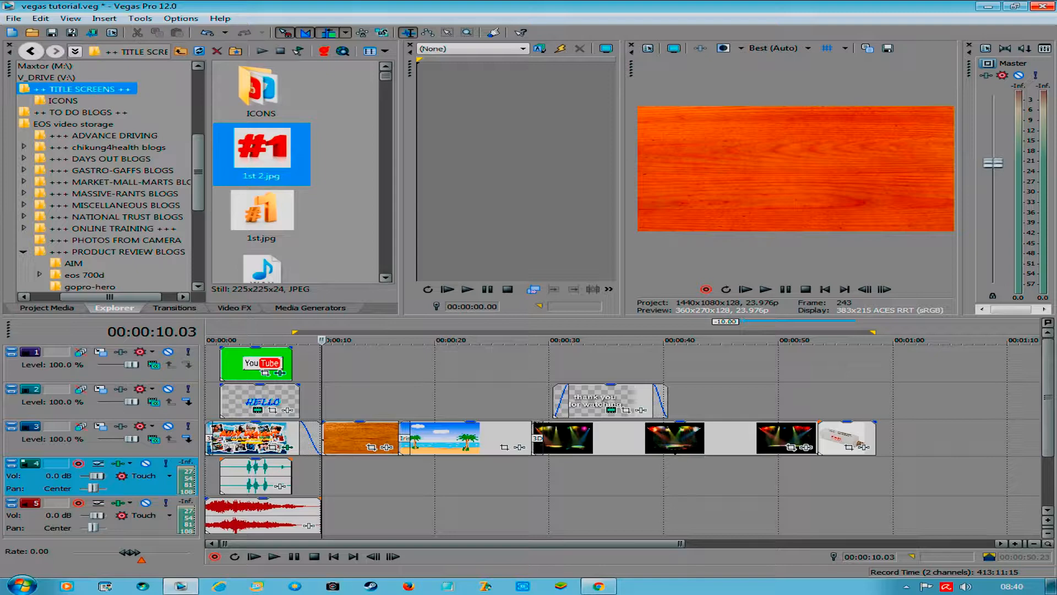
drag(261, 149, 323, 438)
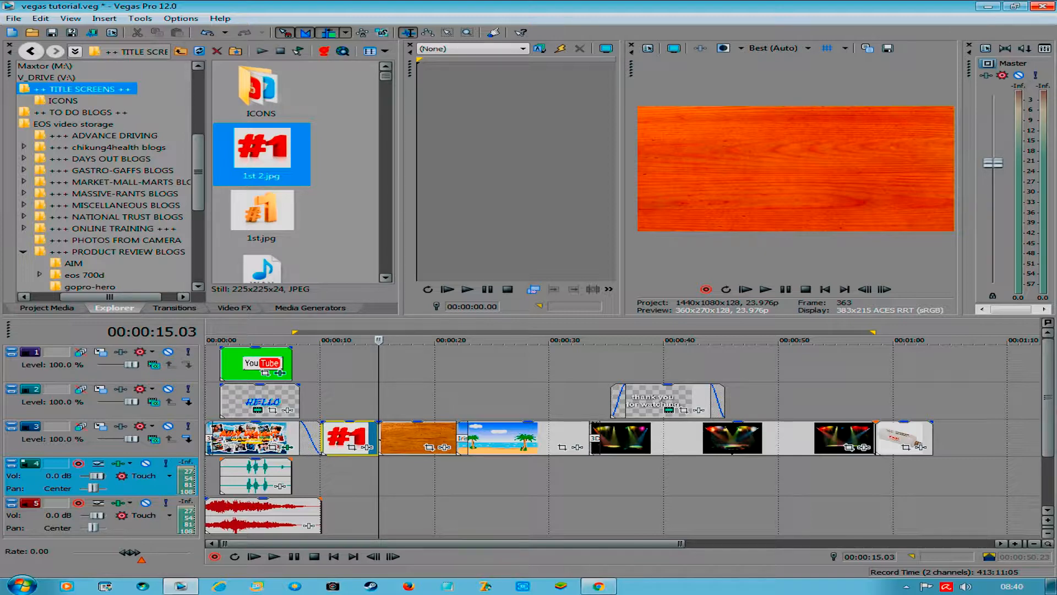
Step: Trim the end of the #1 image to about half its length and move it up to track 2, starting at 00:00:10.03
right_click(353, 478)
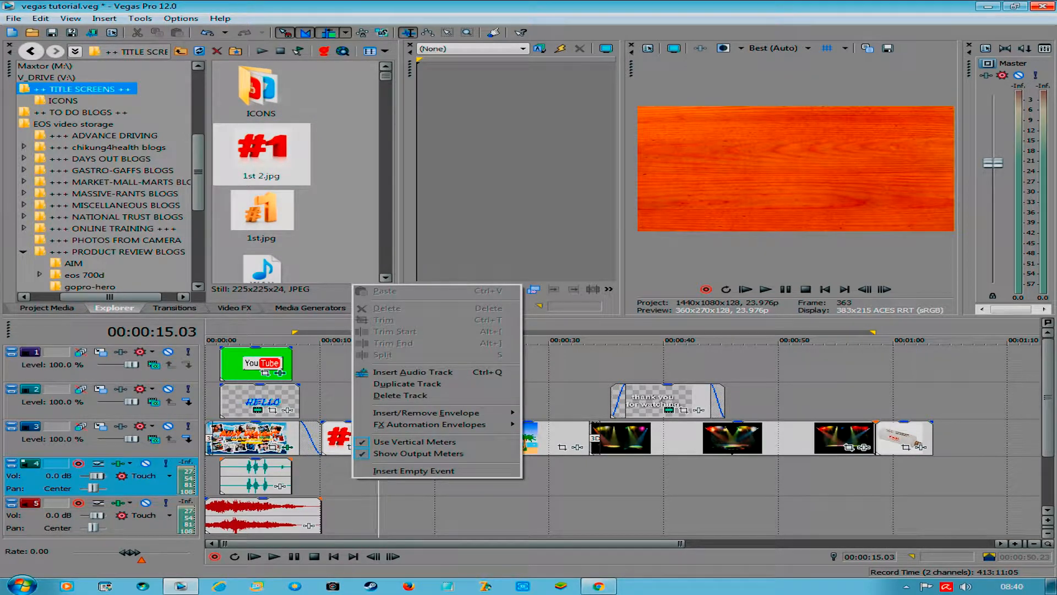
click(334, 440)
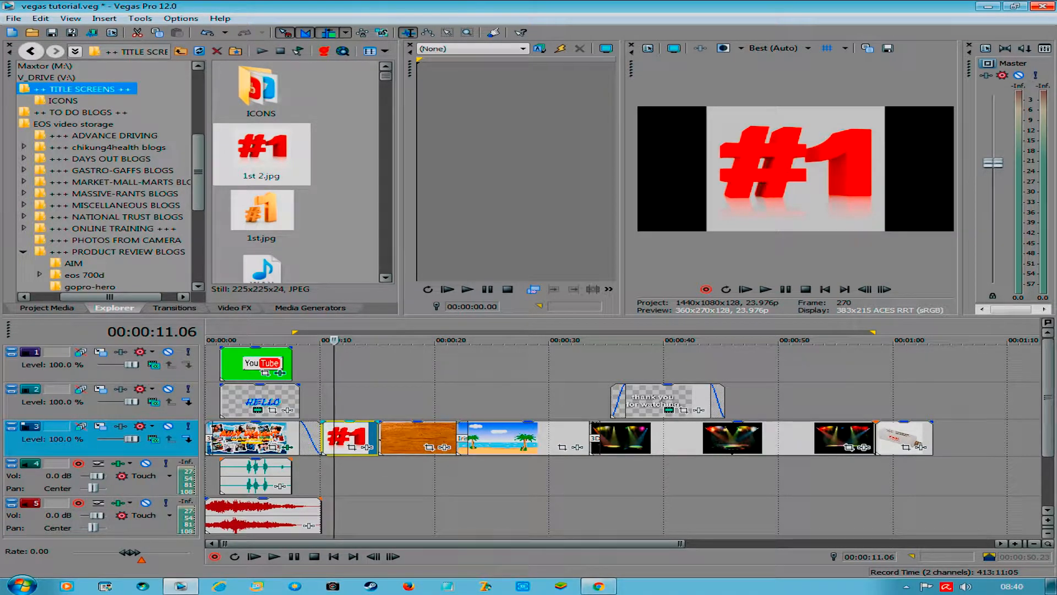
drag(378, 438, 349, 439)
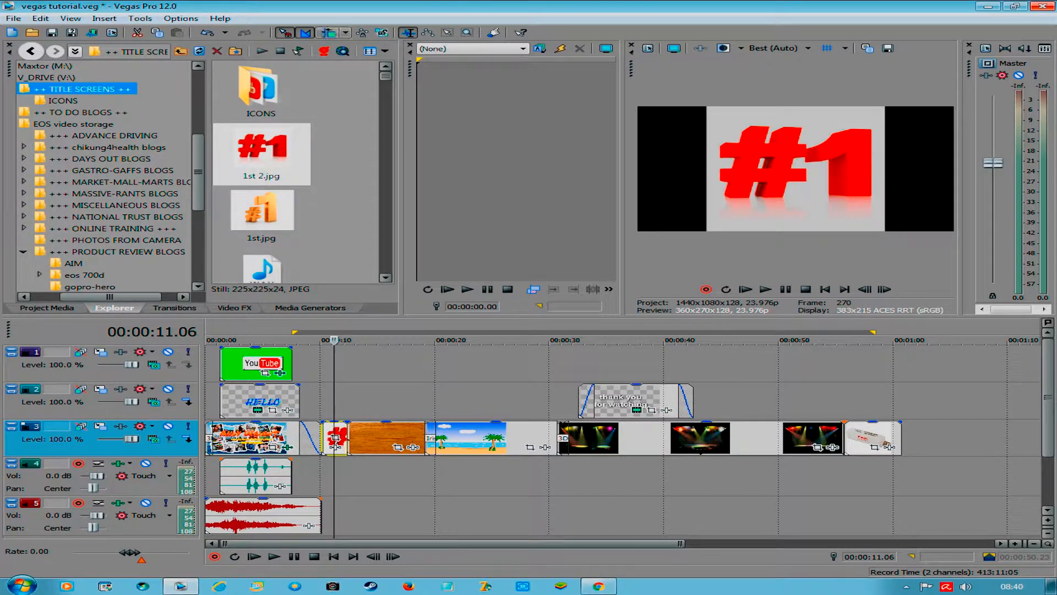
click(323, 439)
drag(333, 431, 334, 404)
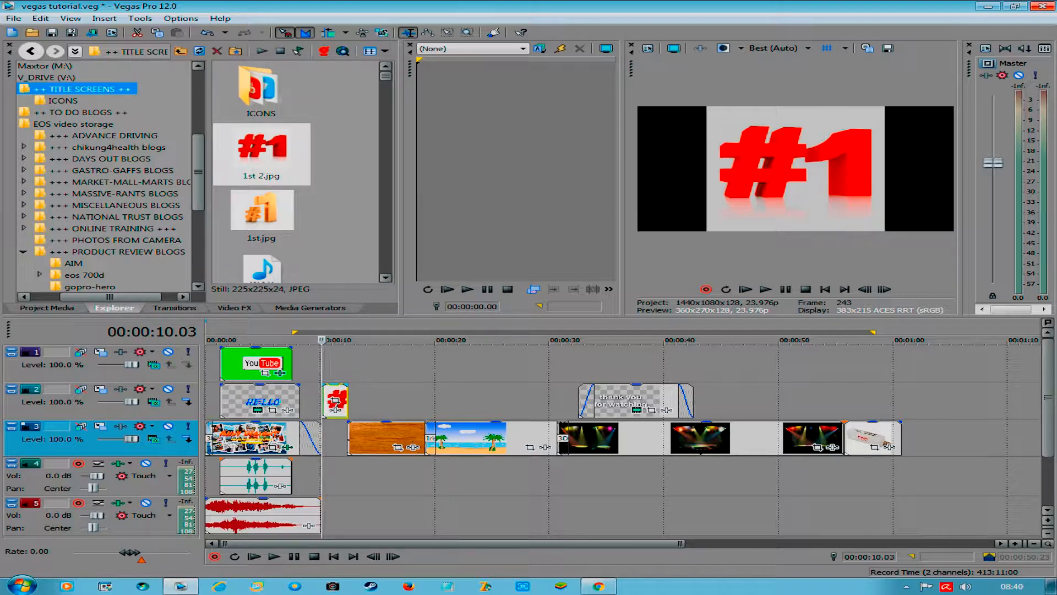
Step: Open Event Pan/Crop for the #1 image on track 2
right_click(335, 392)
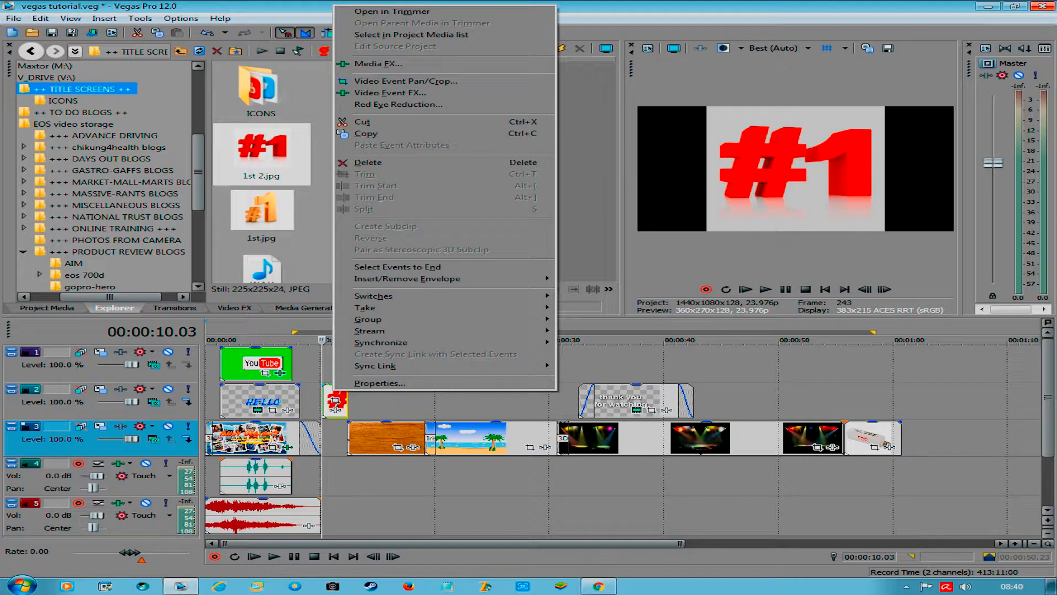
key(Escape)
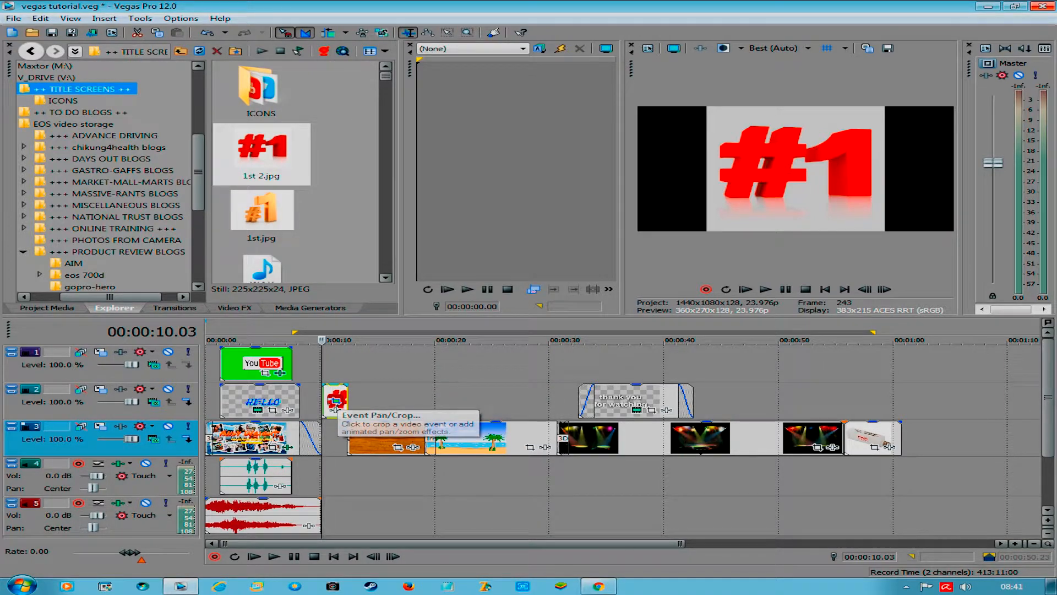
click(335, 410)
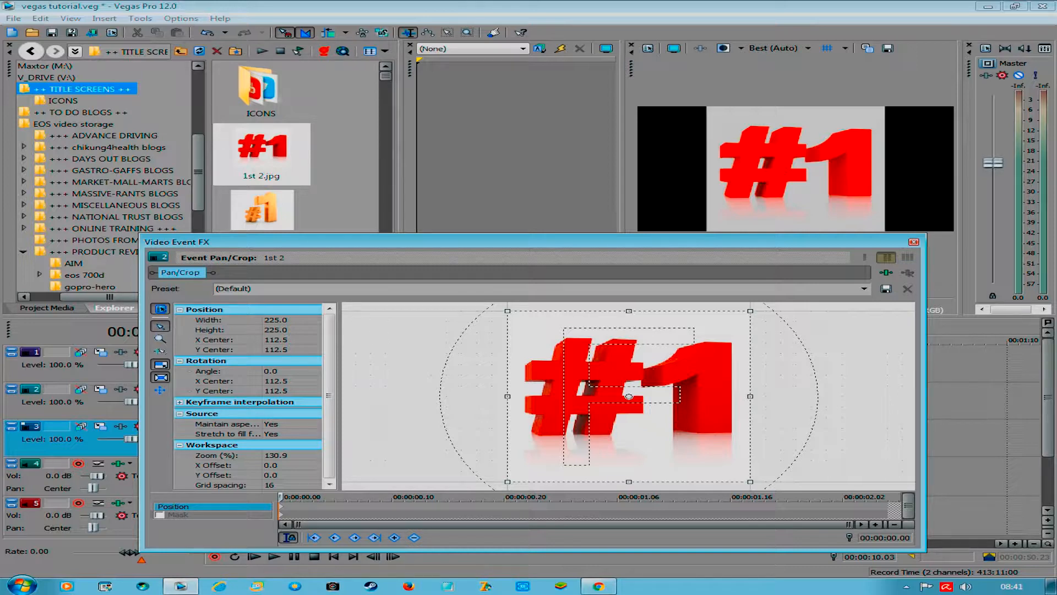
Step: Try the #1 image with Maintain aspect ratio set to No, then set it back to Yes
click(280, 424)
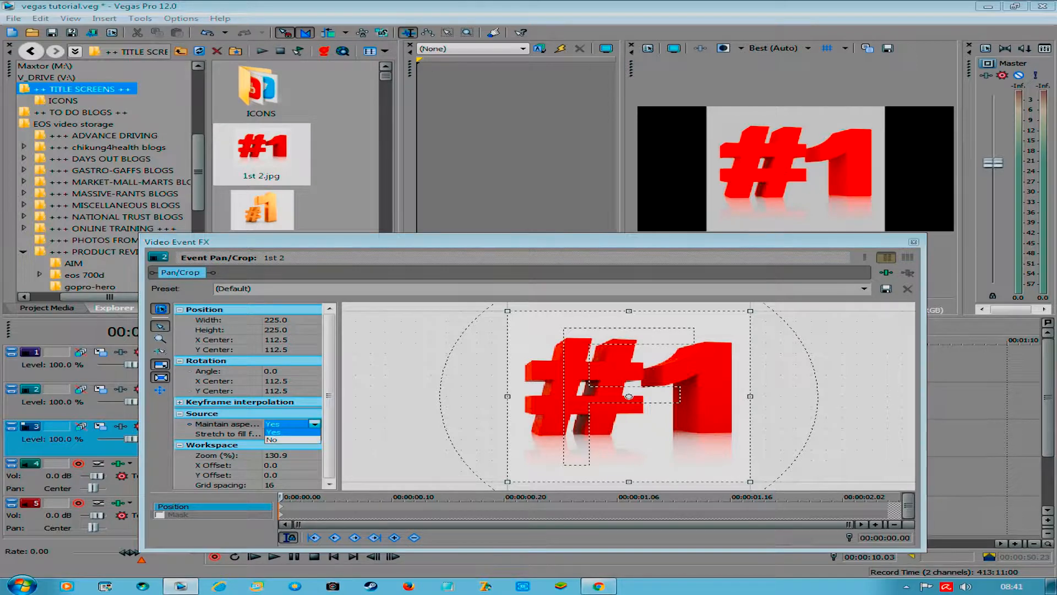
click(272, 440)
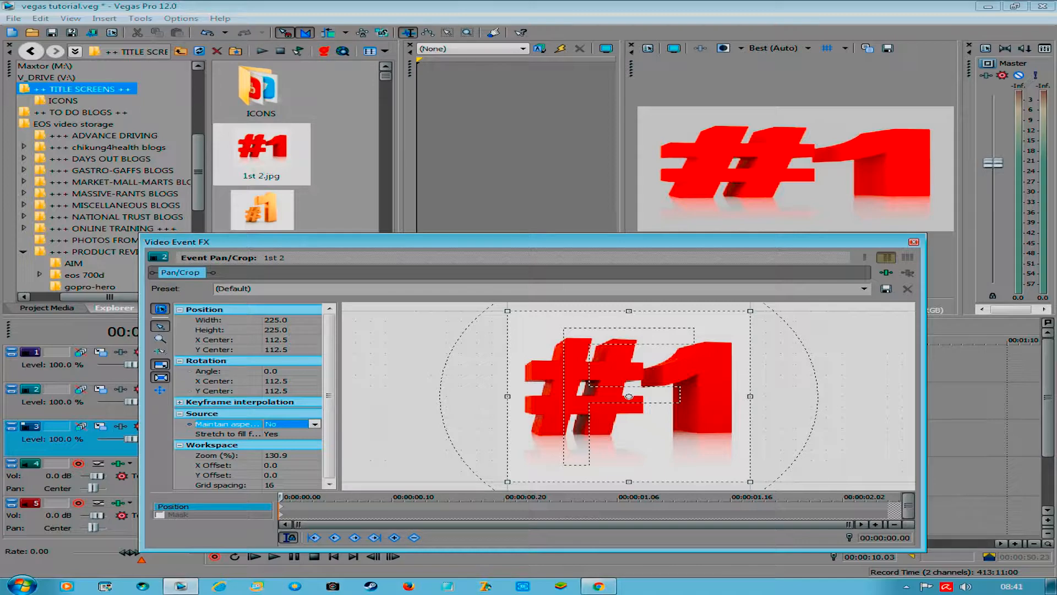
click(314, 423)
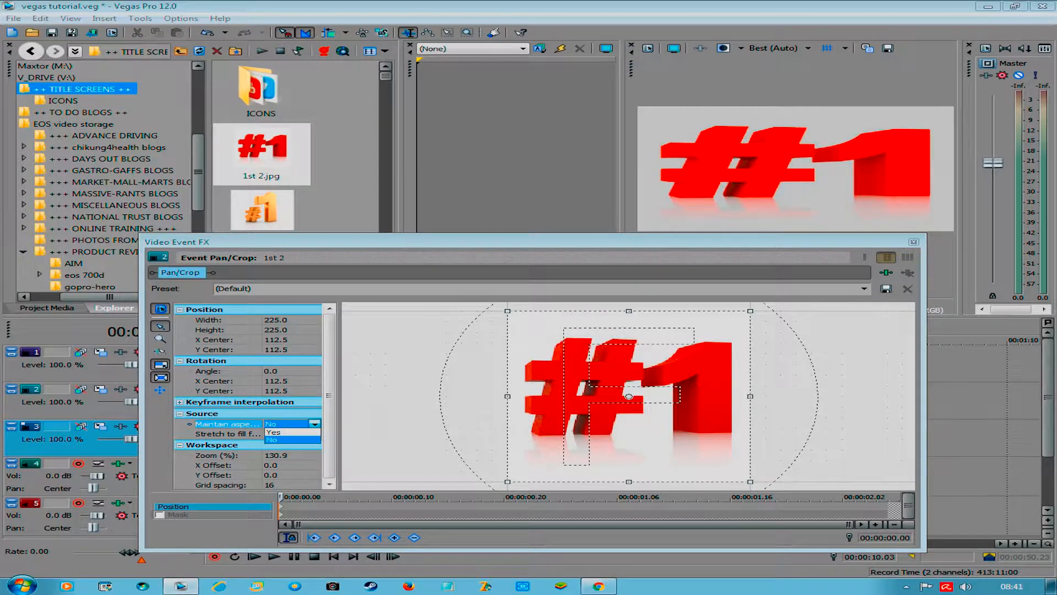
click(275, 432)
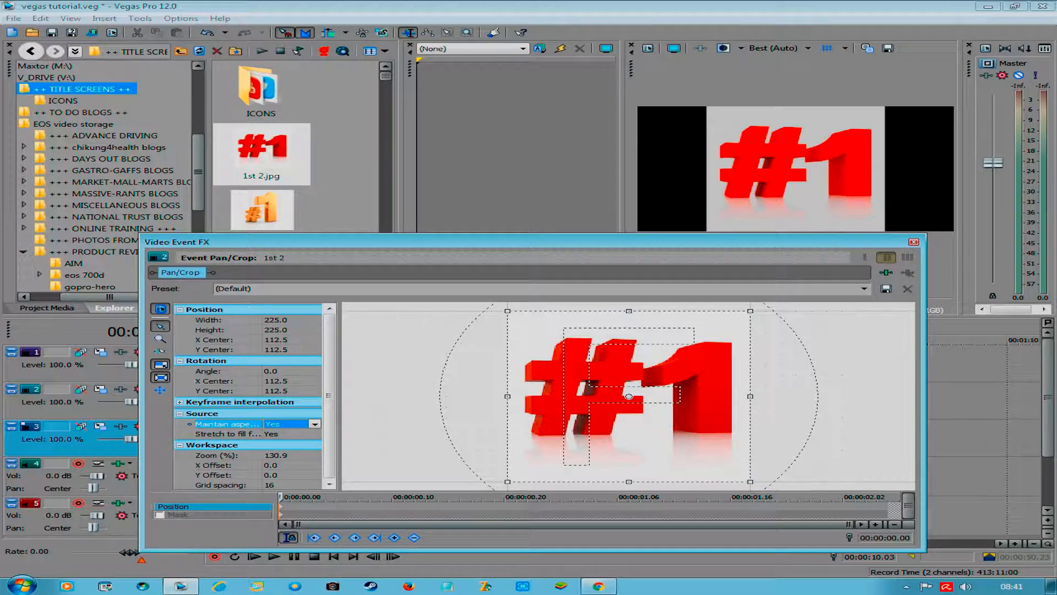
Step: Match the #1 image's crop to the output aspect, recentre the frame at about X 111.7, Y 98.8, and close Pan/Crop
right_click(554, 462)
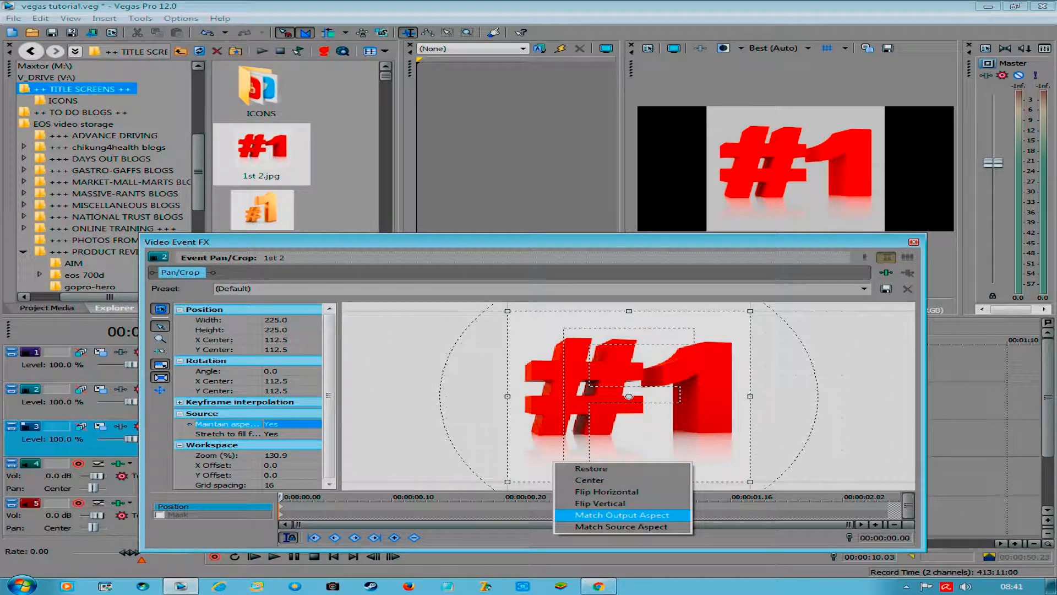
click(623, 514)
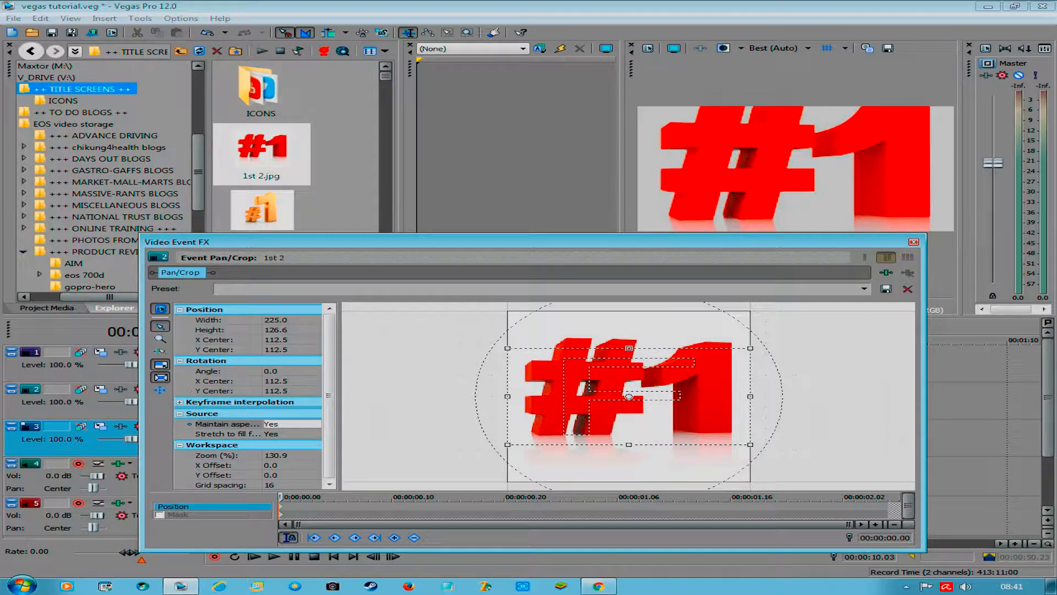
drag(629, 396, 628, 386)
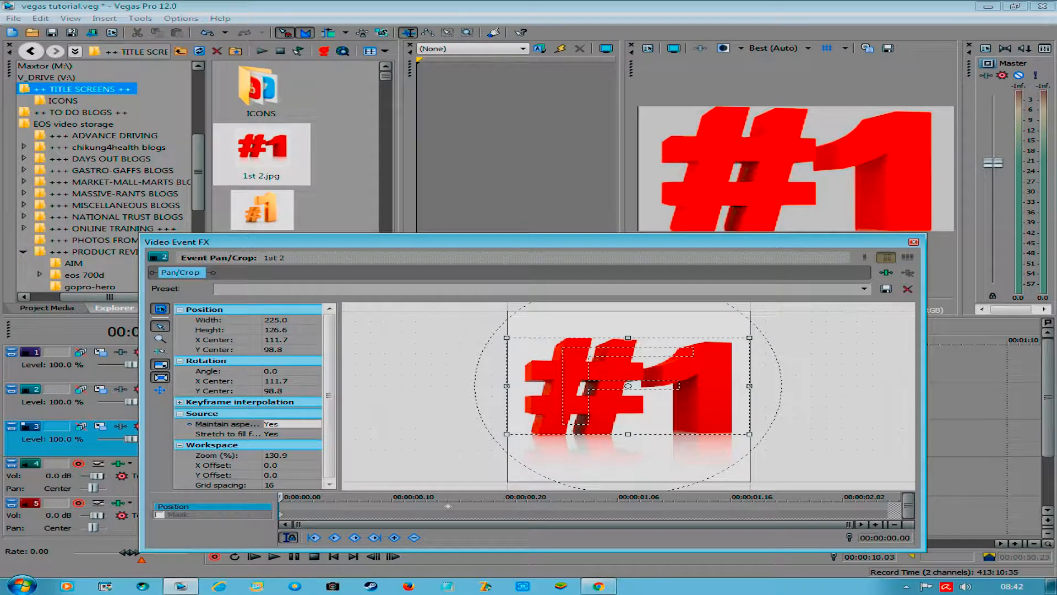
click(448, 506)
key(Home)
click(914, 243)
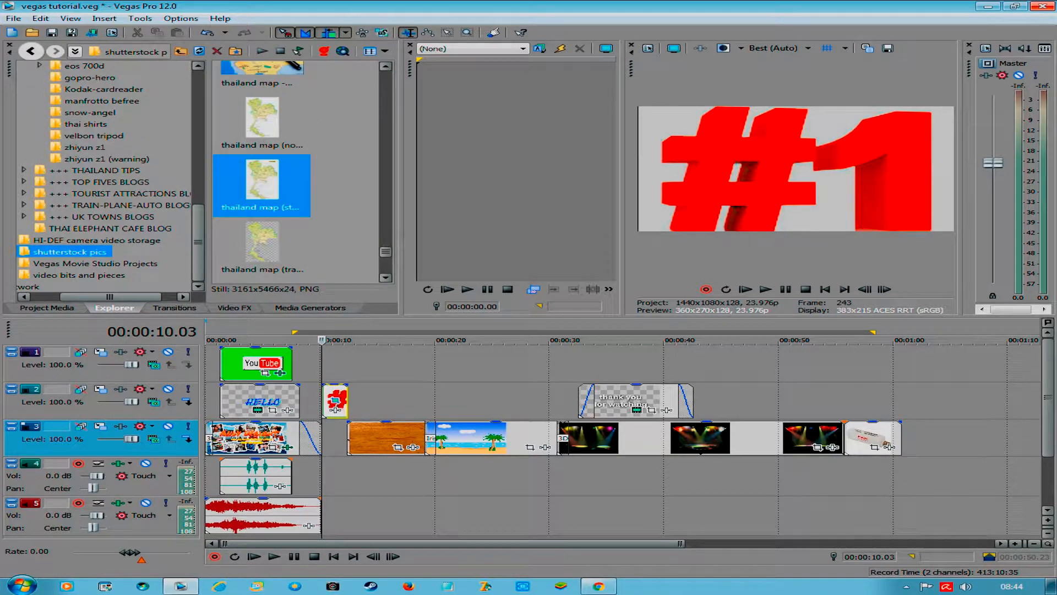
Step: Insert thailand map (standard) from the shutterstock pics folder on track 3 directly before the wood text clip, and turn Auto Ripple off
drag(350, 439, 347, 439)
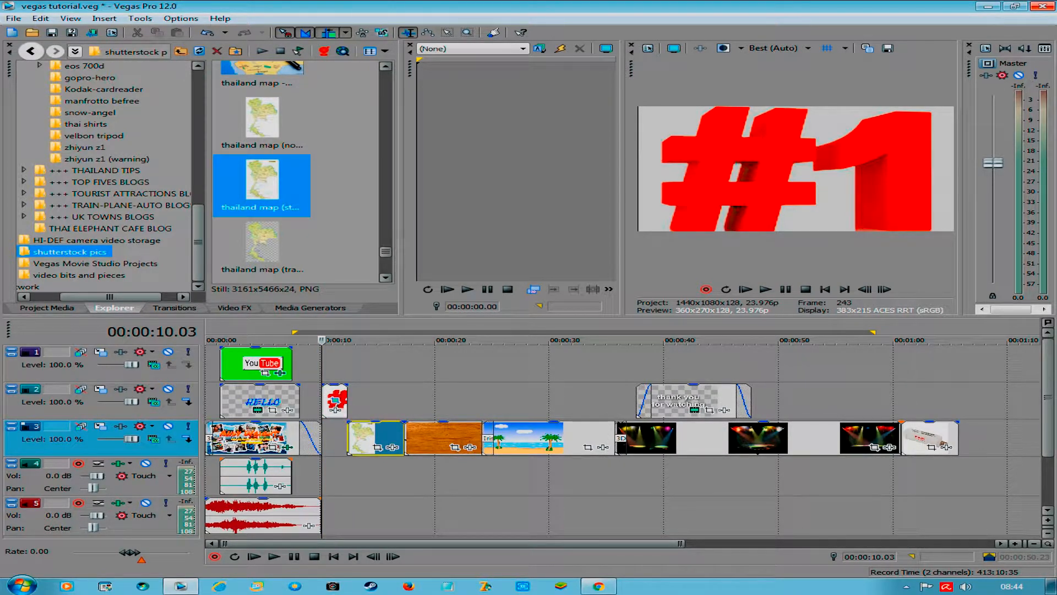
click(349, 439)
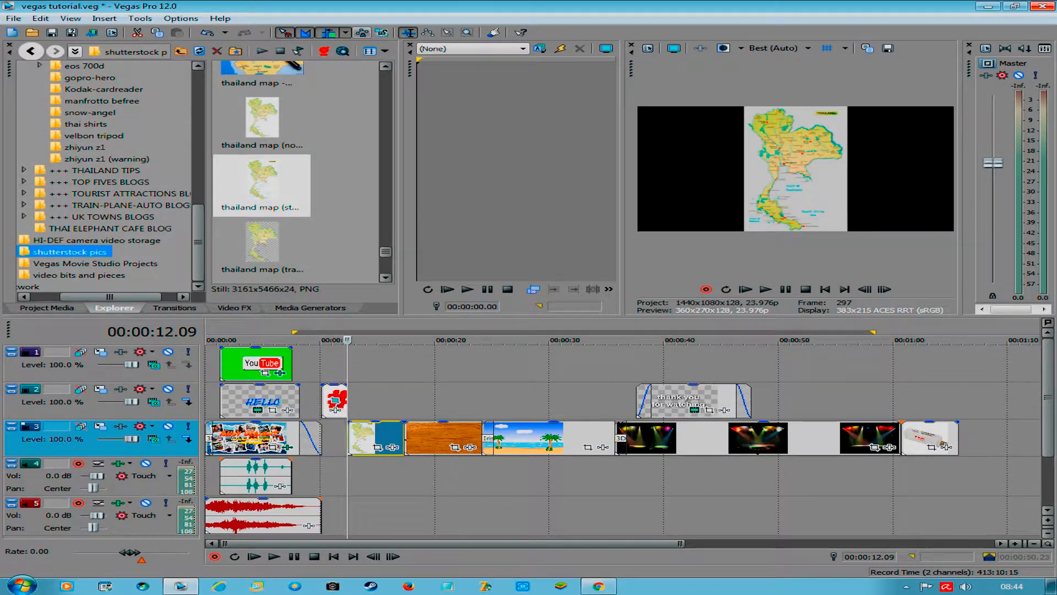
click(345, 32)
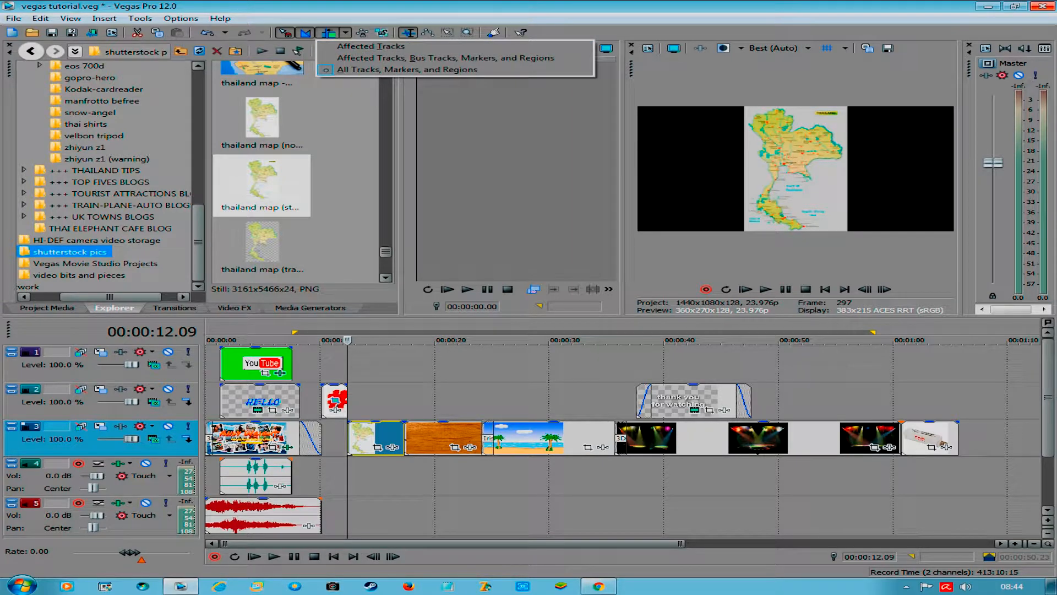
click(345, 32)
click(329, 32)
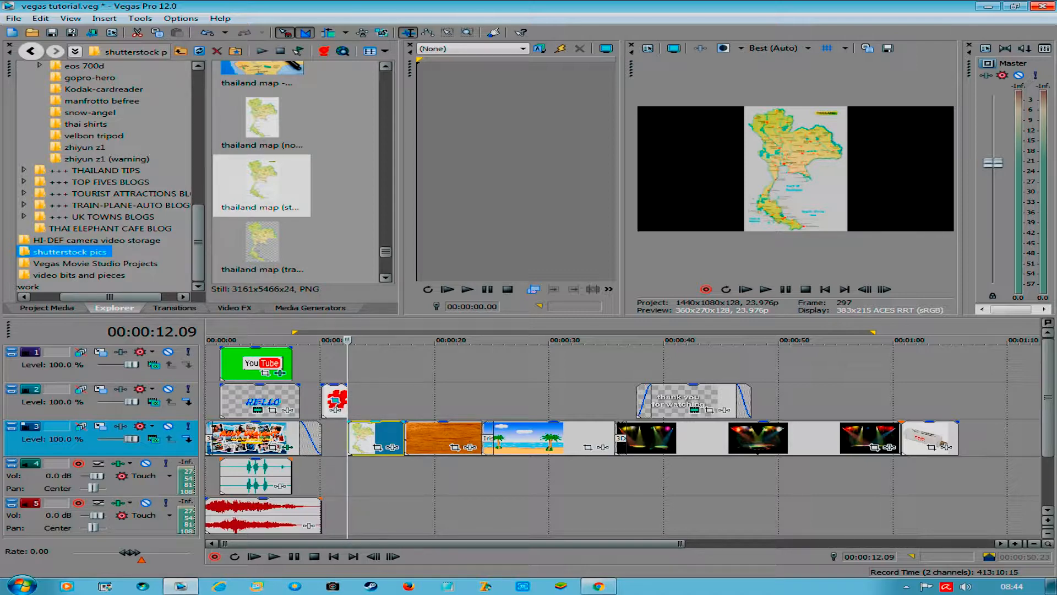
Step: Try matching the Thailand map's Event Pan/Crop frame to the output aspect
click(378, 447)
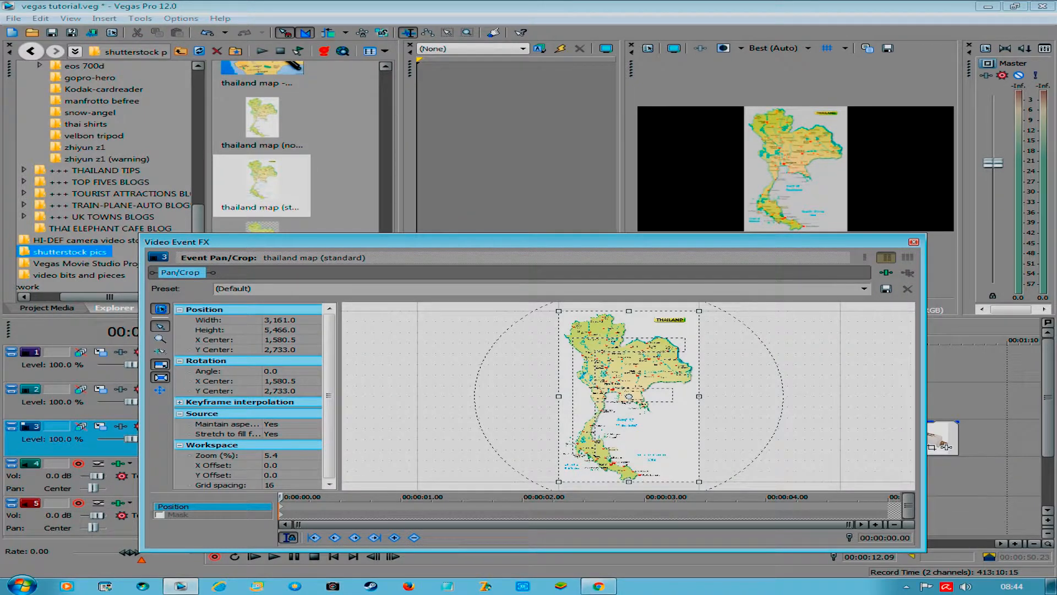
right_click(601, 453)
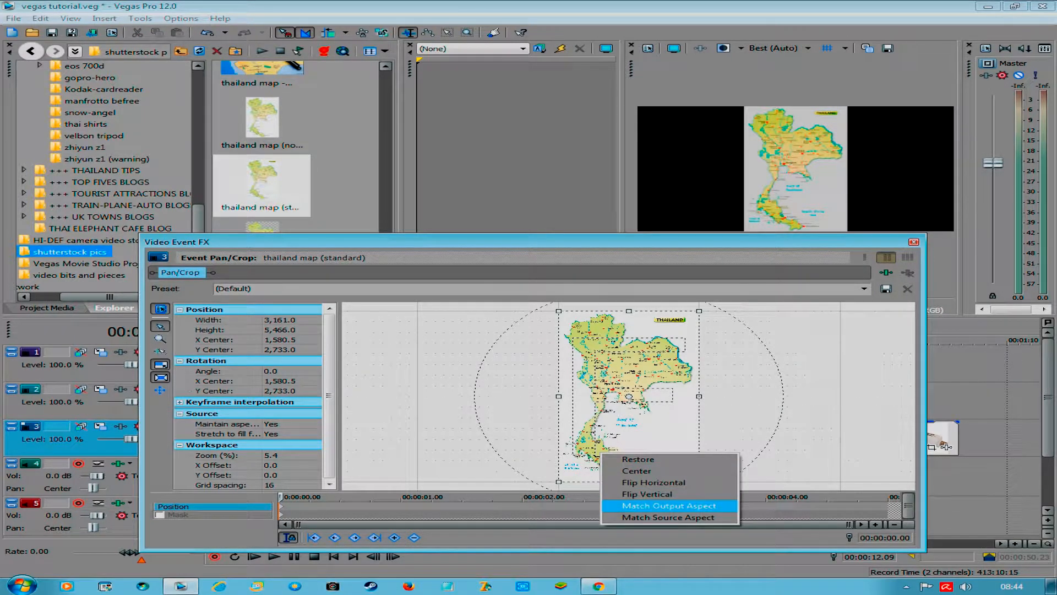
click(669, 506)
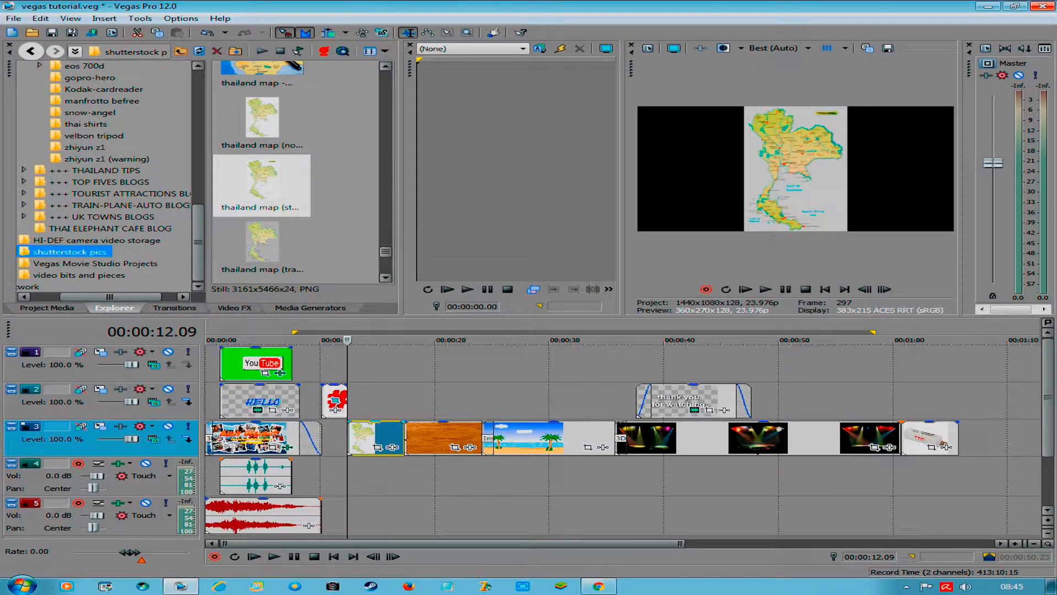
Step: Move the Thailand map clip up to track 2 and add a White Solid Color clip on track 1 directly after the YouTube clip
drag(376, 435, 376, 399)
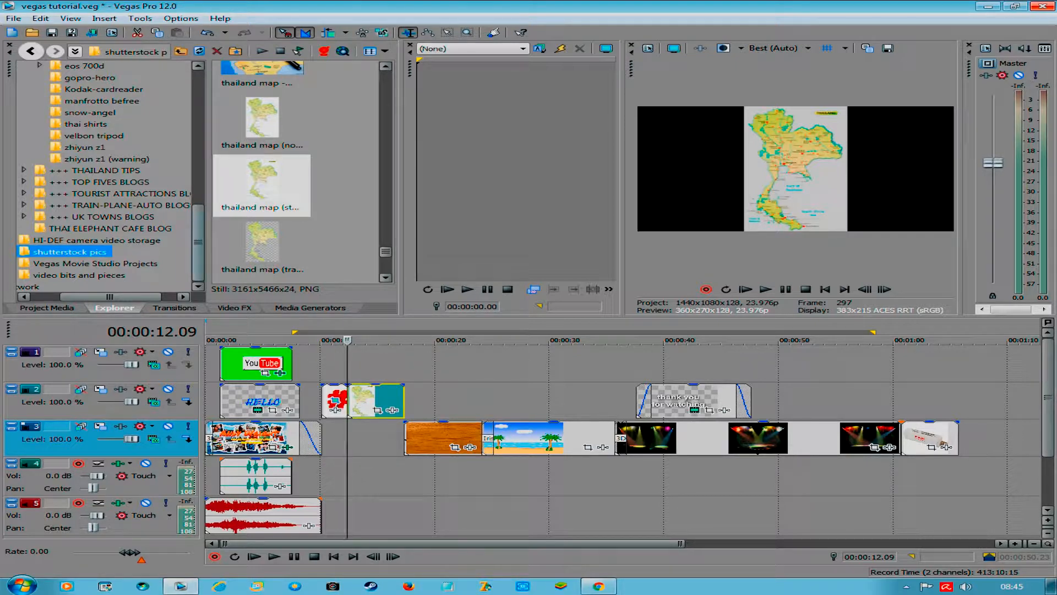
click(310, 308)
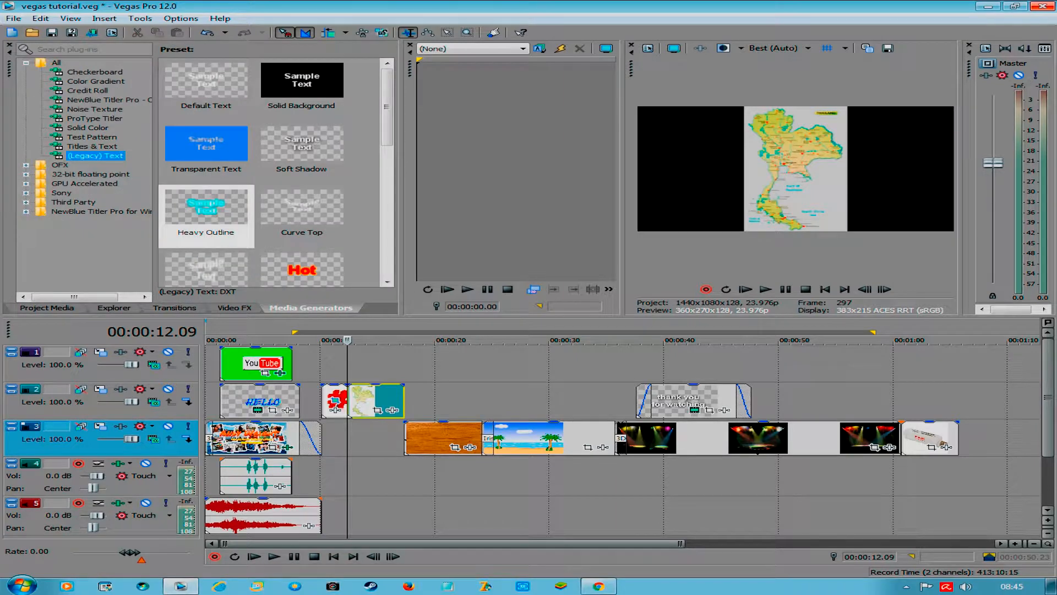
click(88, 128)
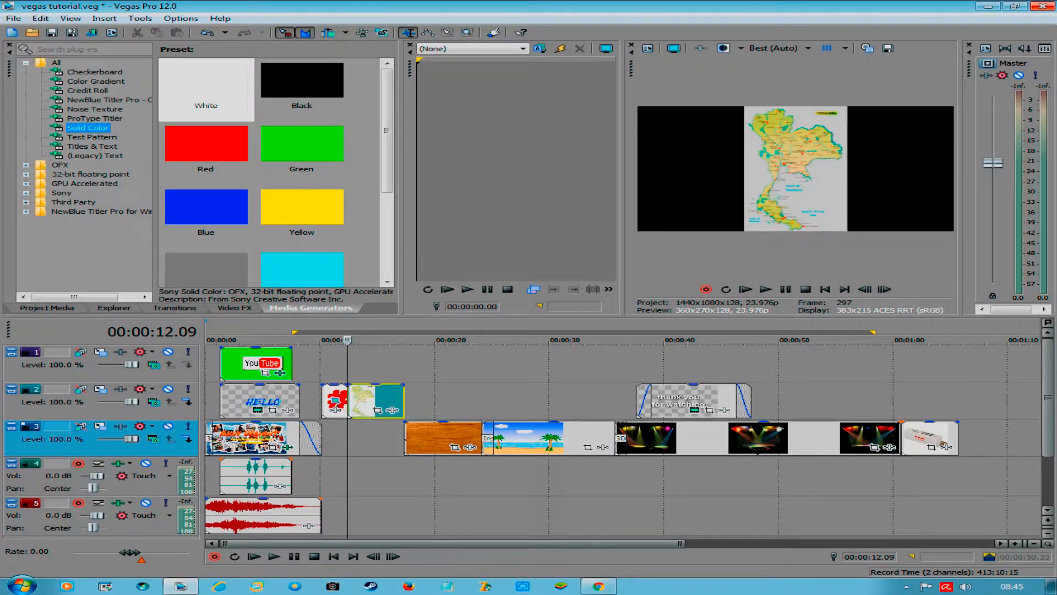
click(206, 82)
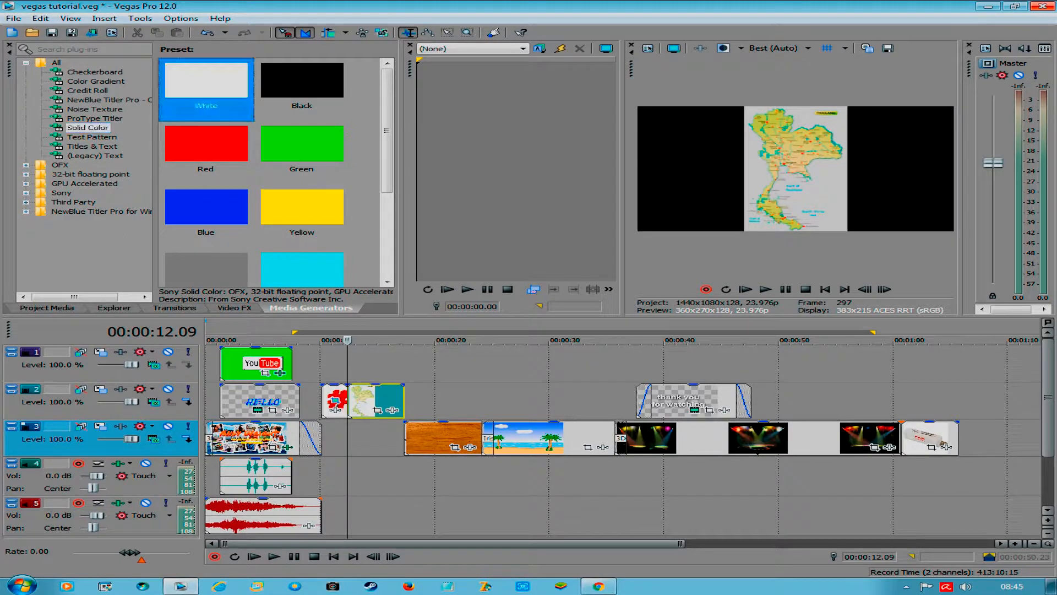
drag(206, 82, 319, 363)
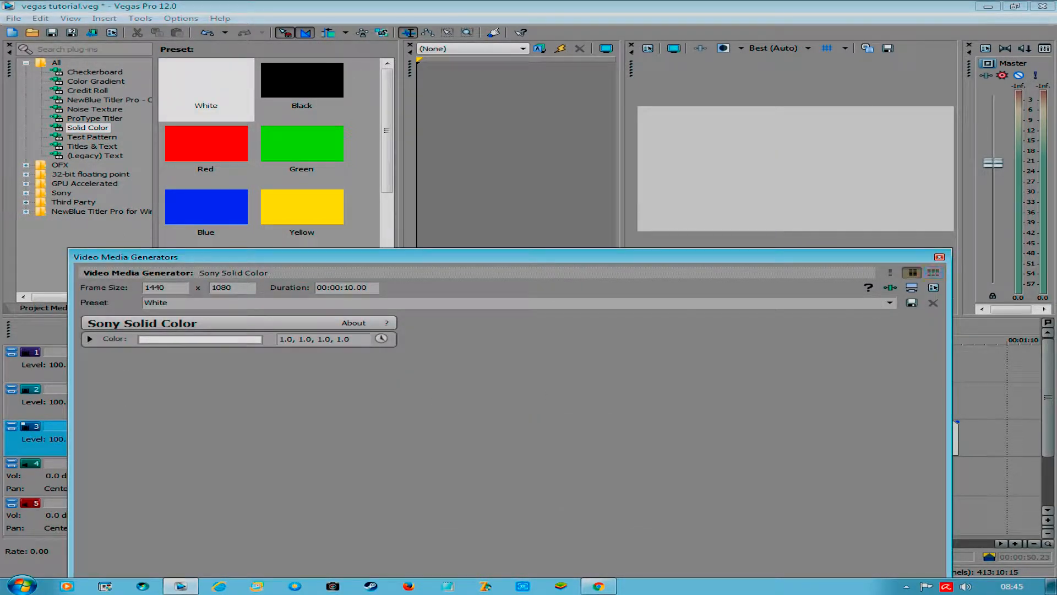
click(939, 257)
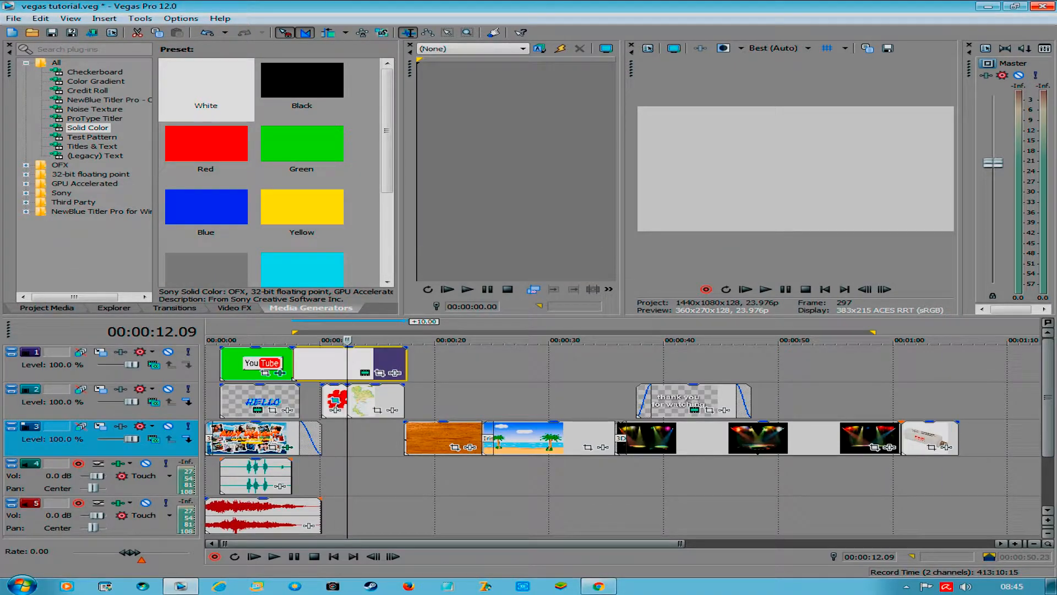
Step: Split the white clip at the map's start, move the later part to track 3 beneath the map, and delete the leftover part
key(s)
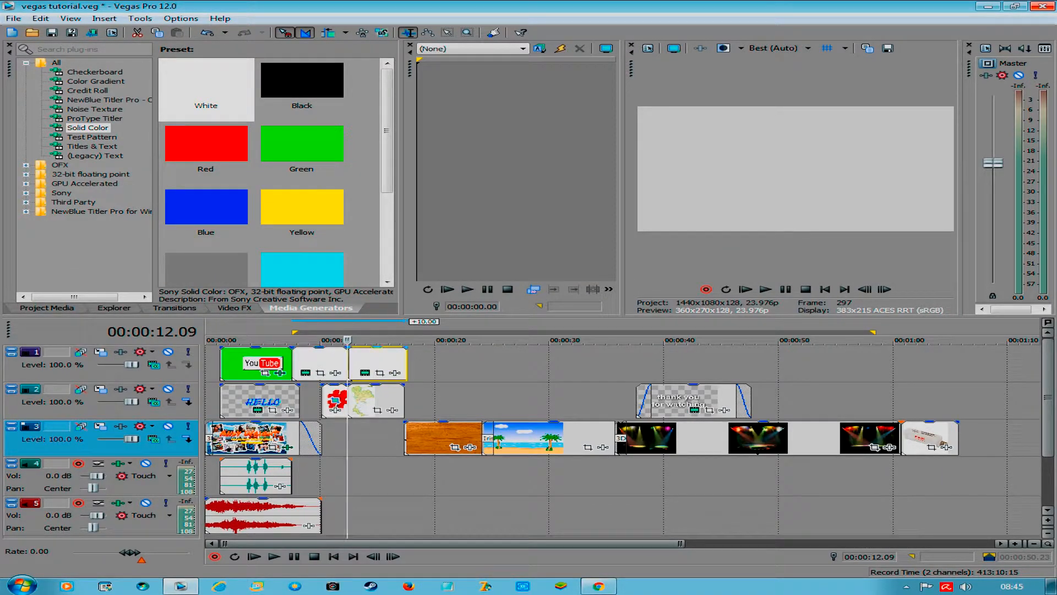
drag(377, 360, 377, 438)
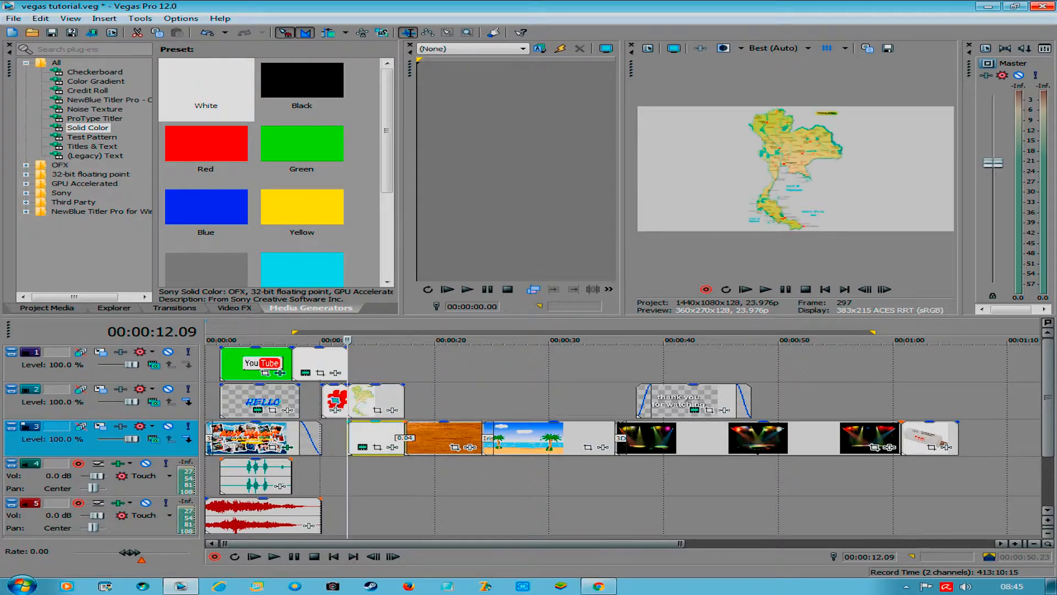
click(308, 361)
key(Delete)
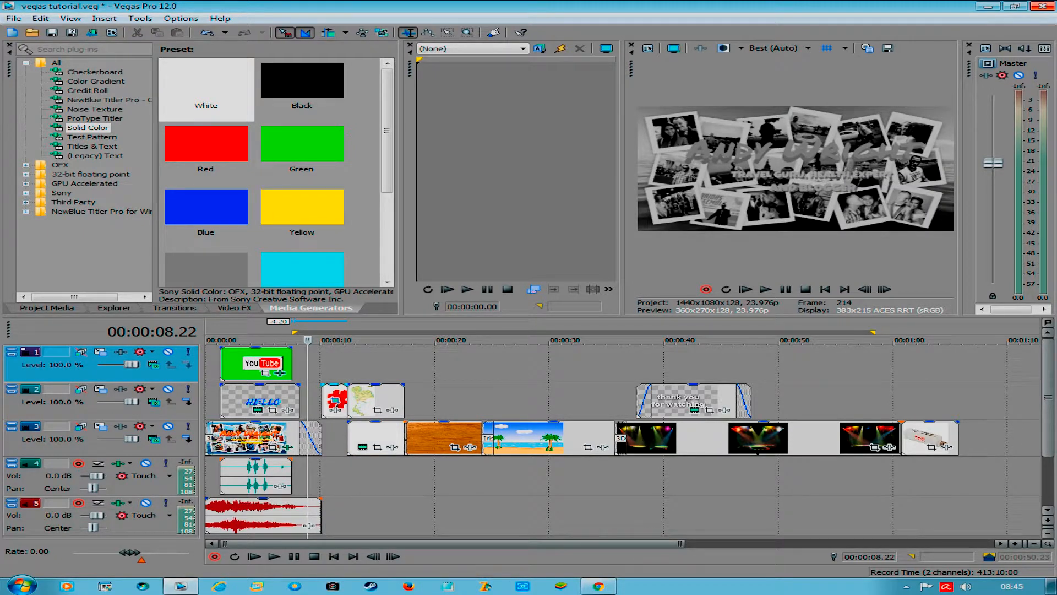
click(348, 401)
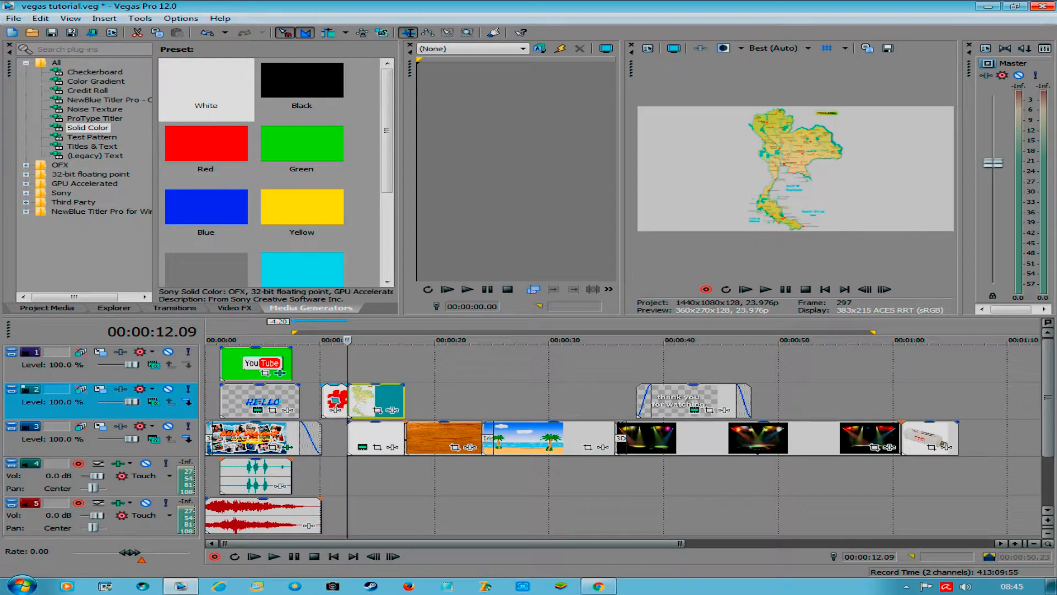
Step: Restore the #1 image's Event Pan/Crop frame to its default at the first keyframe and close Pan/Crop
mouse_move(333, 399)
mouse_down()
mouse_move(333, 436)
mouse_move(334, 400)
mouse_up()
click(335, 402)
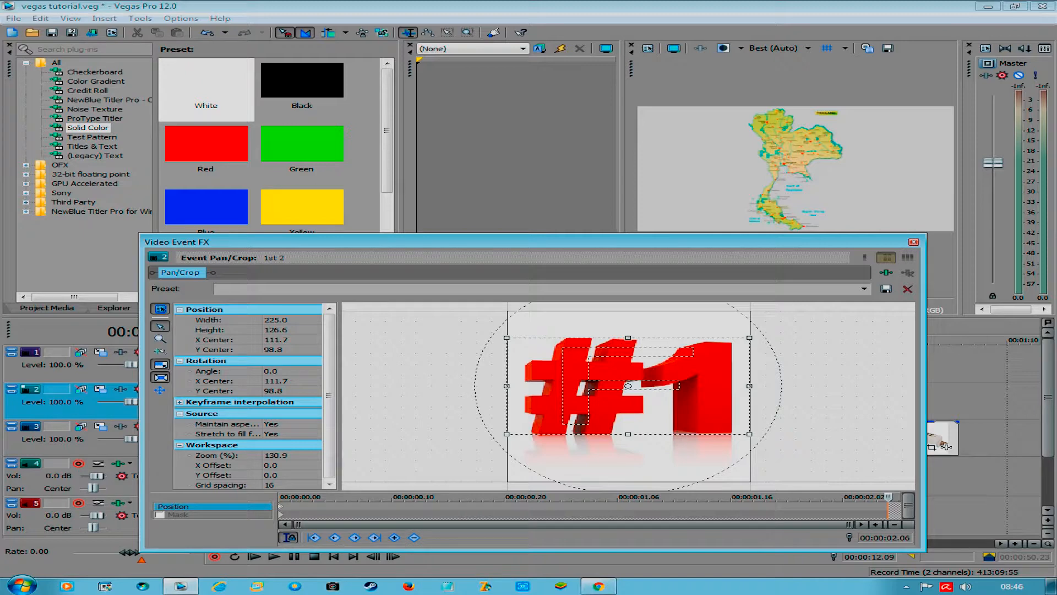
click(281, 505)
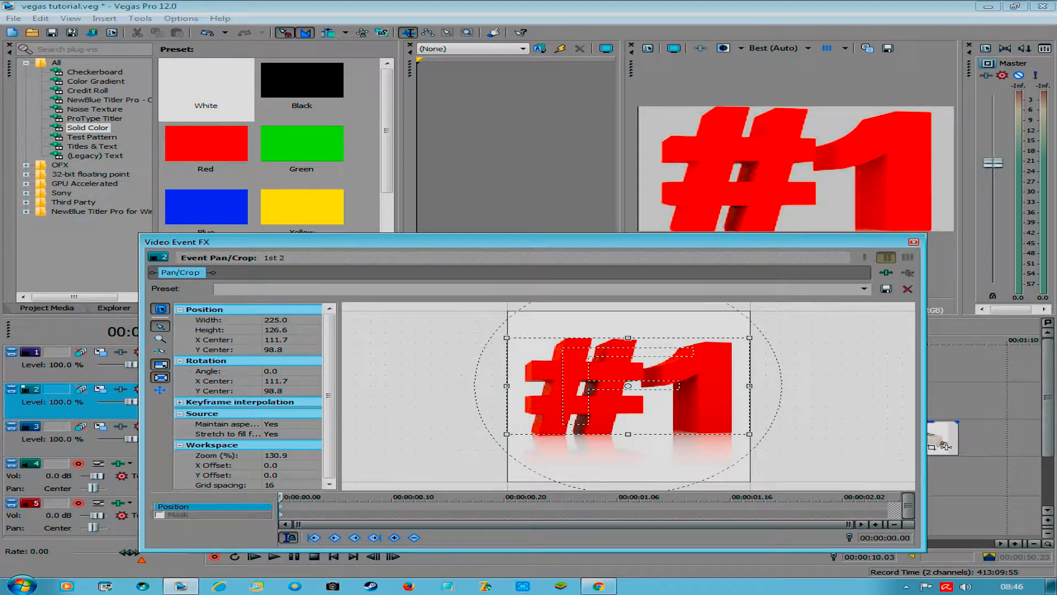
right_click(608, 408)
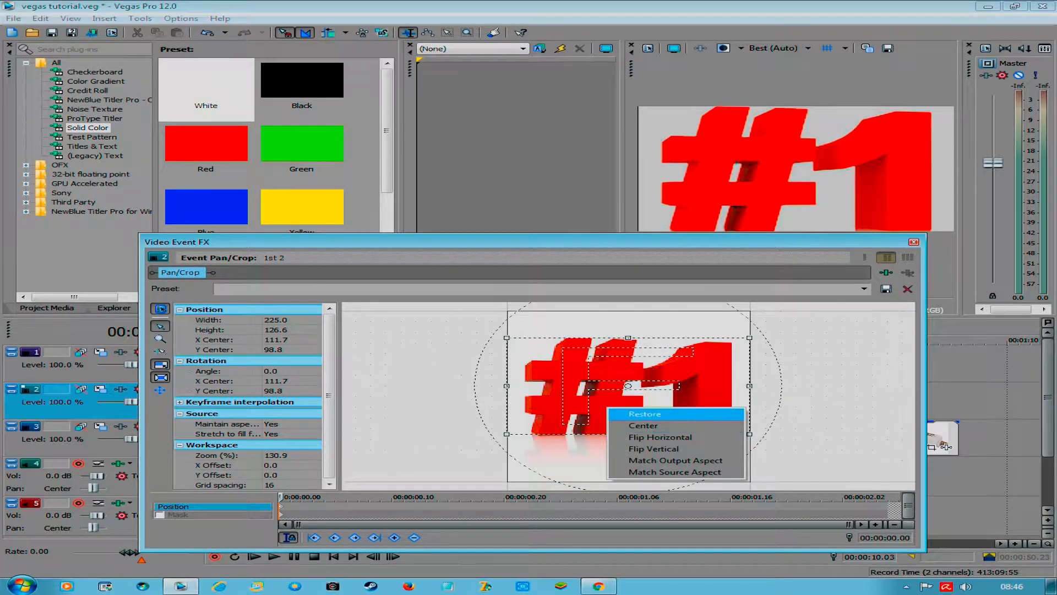
click(644, 414)
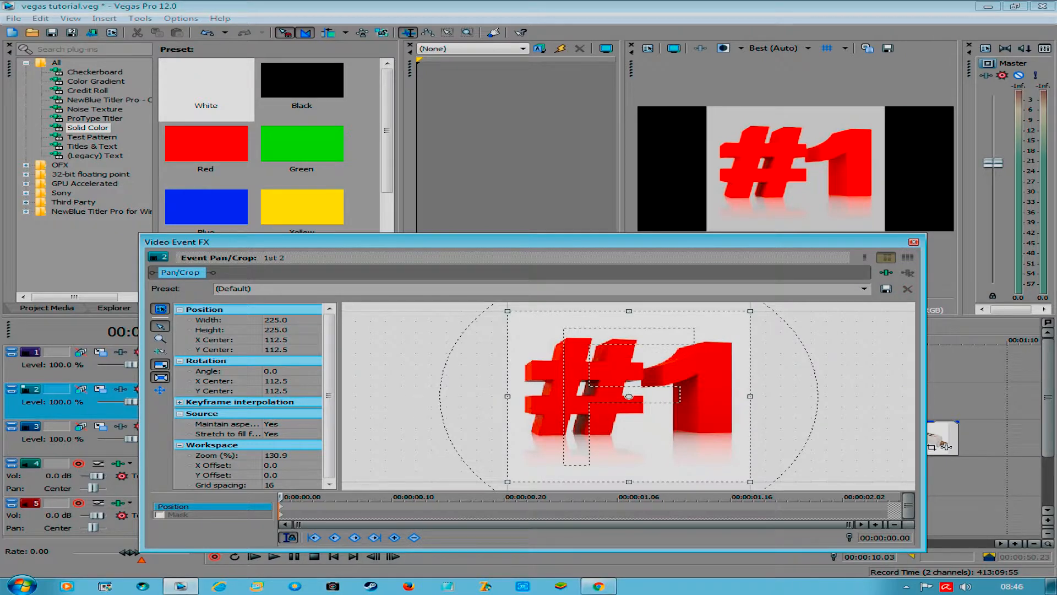
click(914, 242)
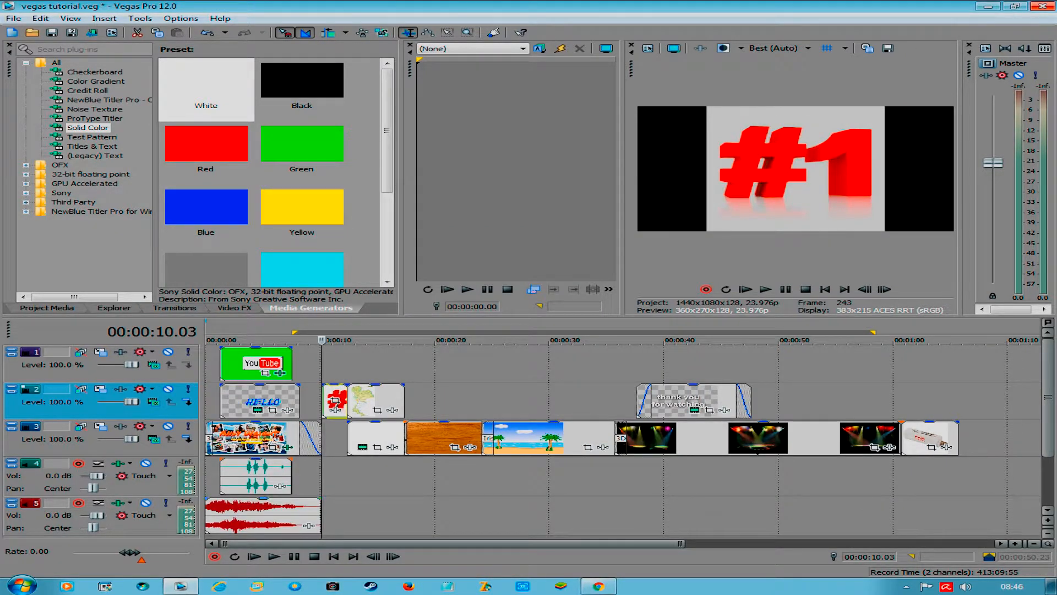
Step: Extend the white clip's start on track 3 back to the #1 image's start and play the section
drag(348, 438, 324, 437)
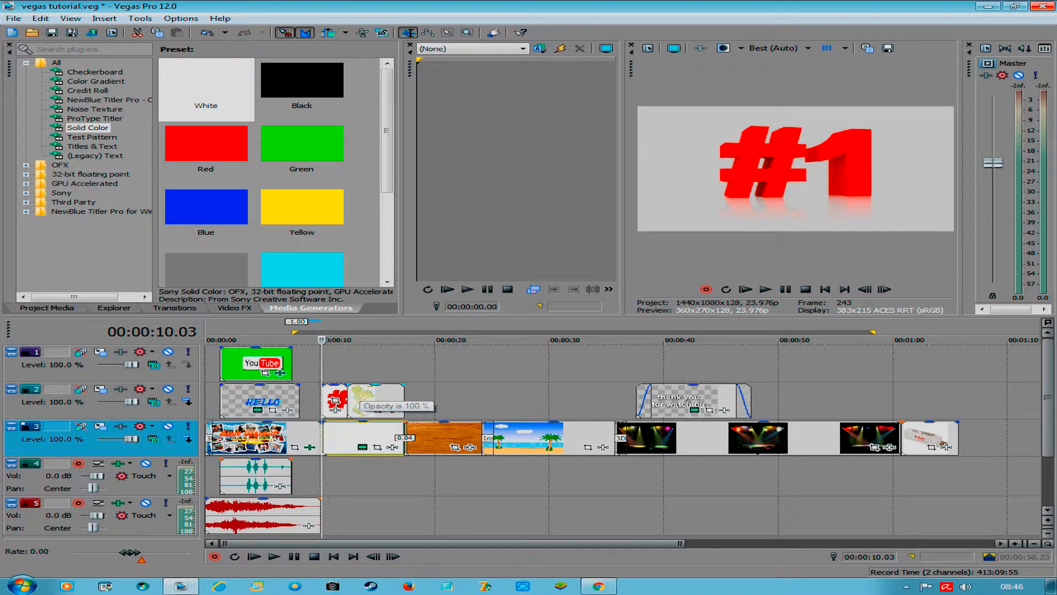
key(space)
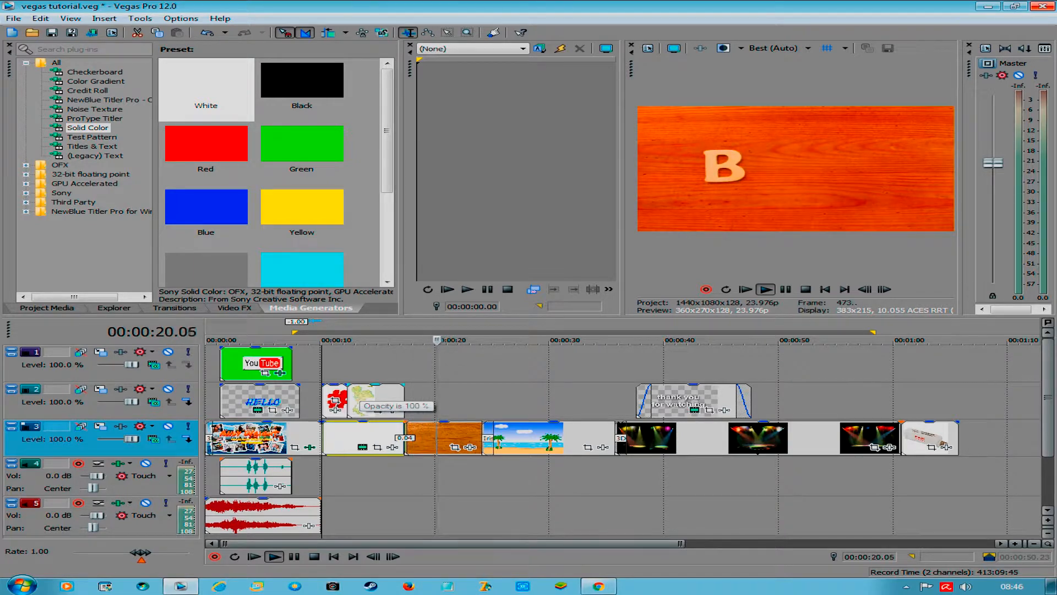
key(space)
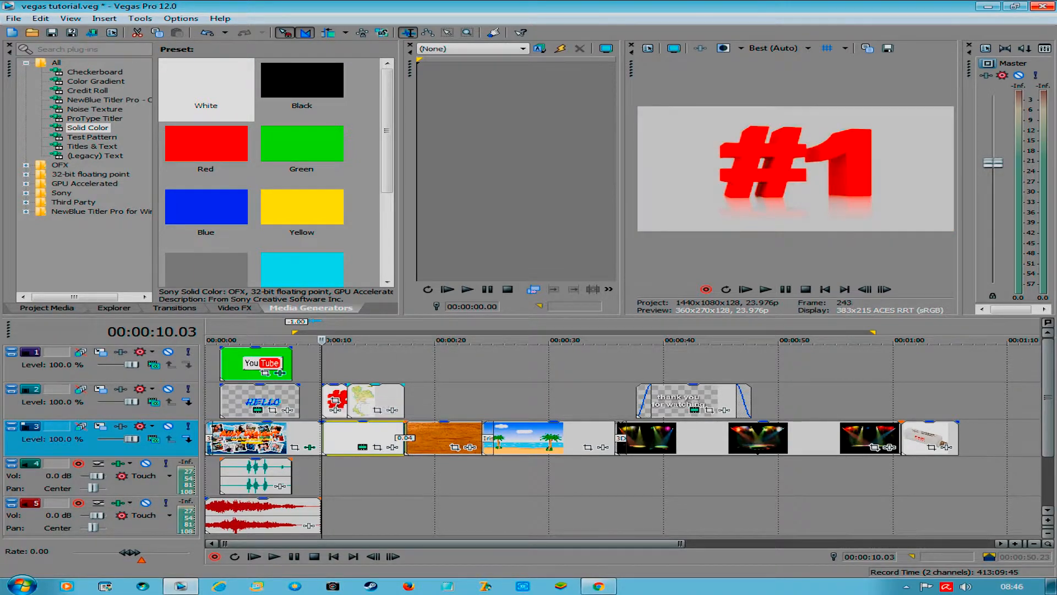
Step: Open Event Pan/Crop for the Thailand map and place its keyframe cursor at 00:00:04.14
click(349, 400)
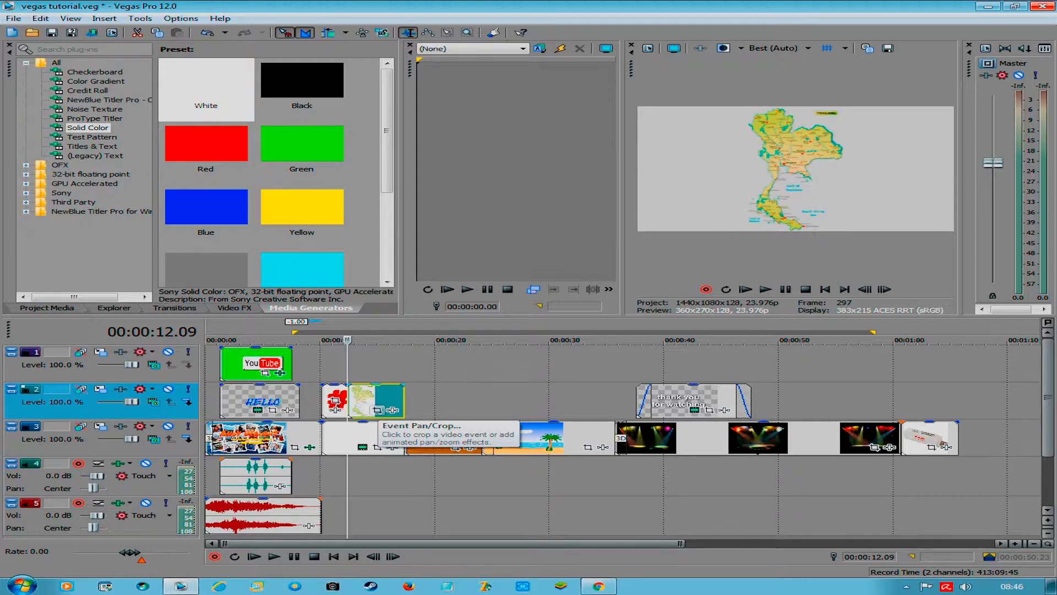
click(377, 410)
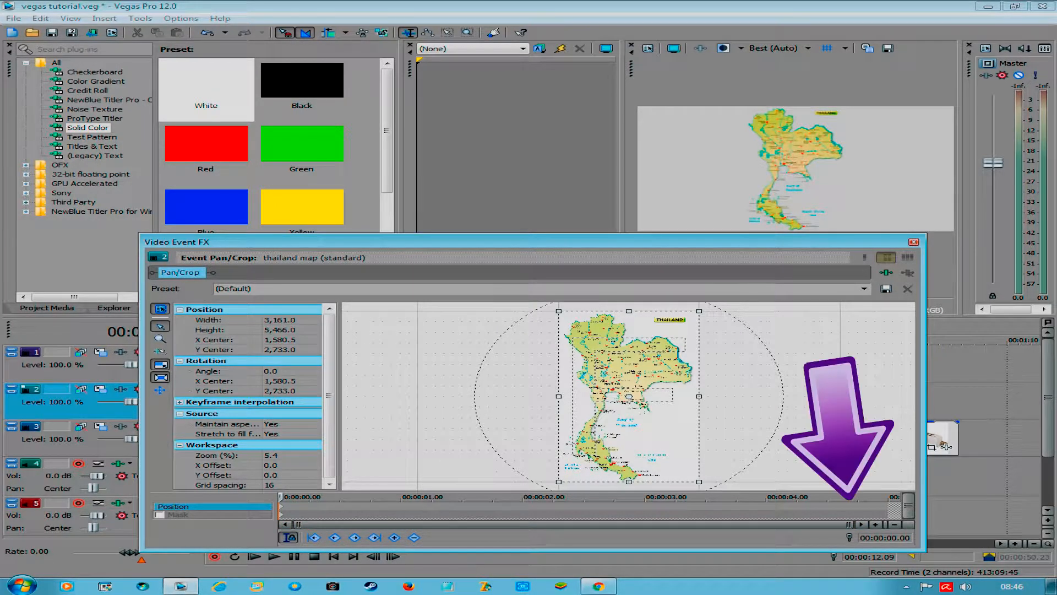
click(857, 505)
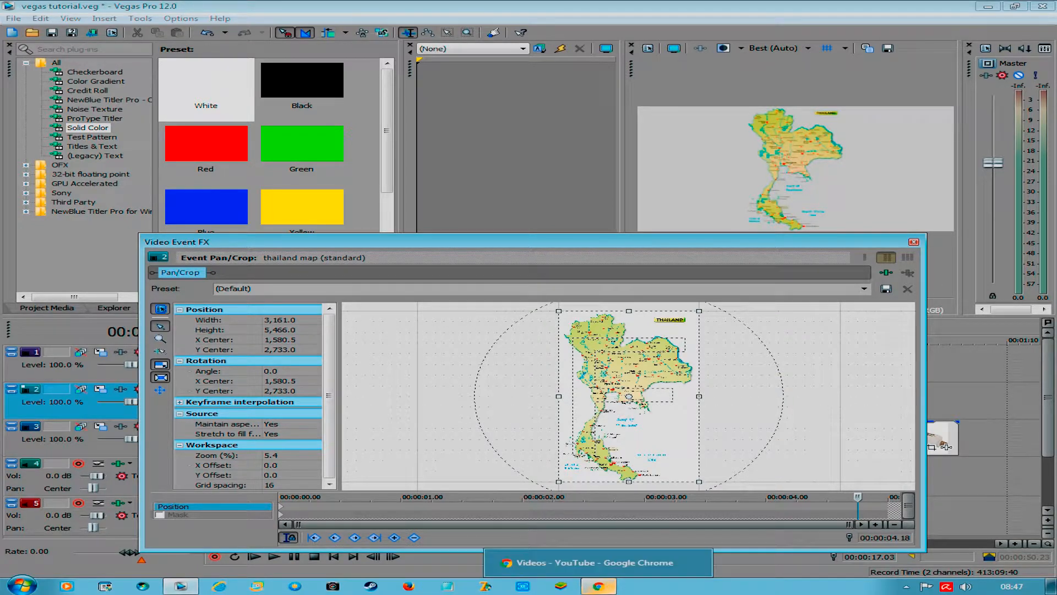
right_click(599, 586)
click(801, 497)
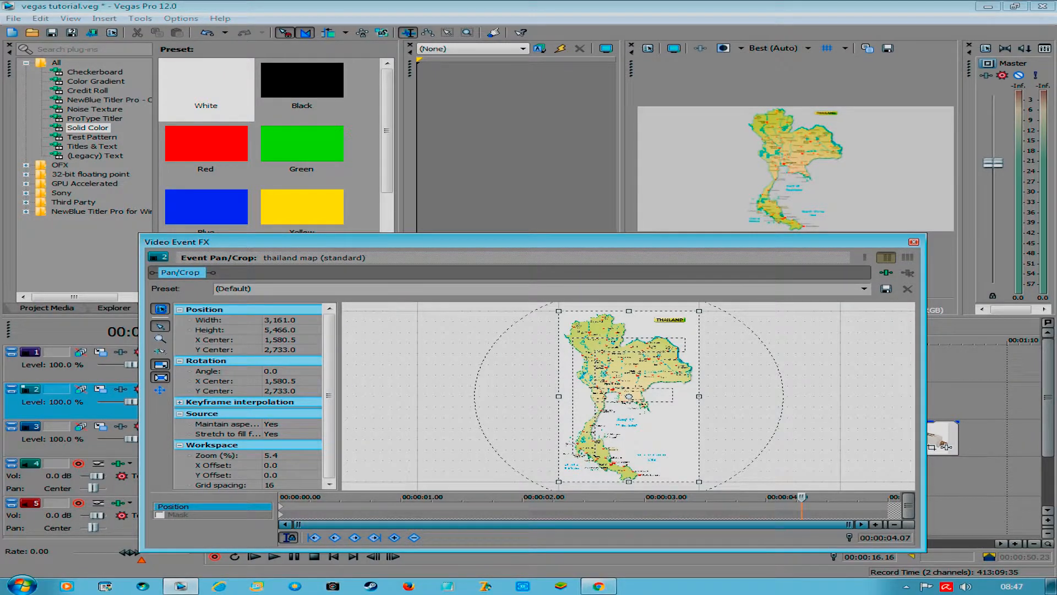
drag(802, 498, 837, 497)
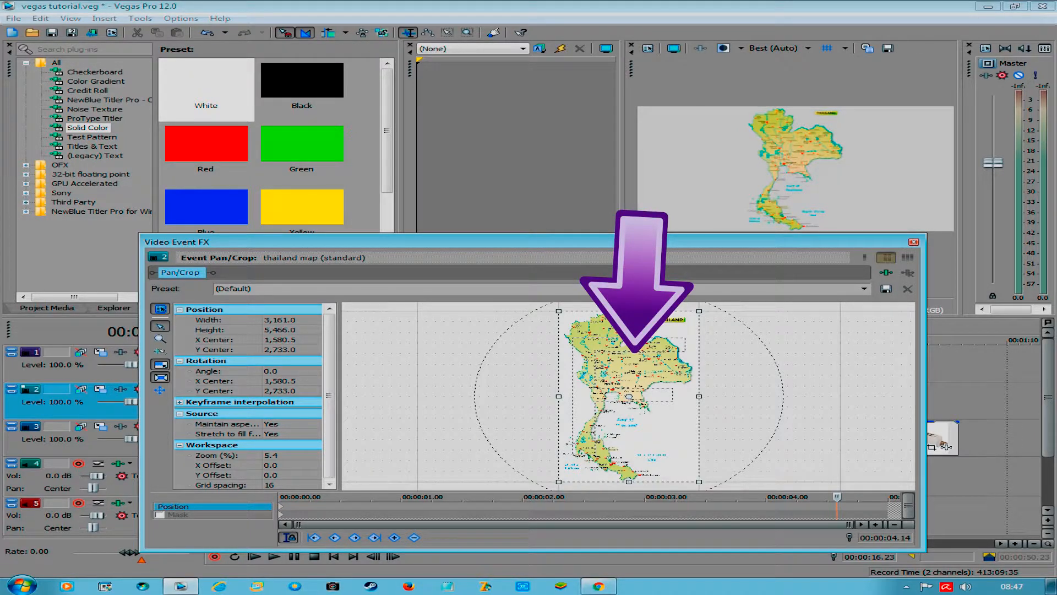
Step: Shrink the map's crop frame at 00:00:04.14 to about 481.8 by 833.2, centred over the country's northeast at about X 2,135, Y 1,917
scroll(629, 396, down, 6)
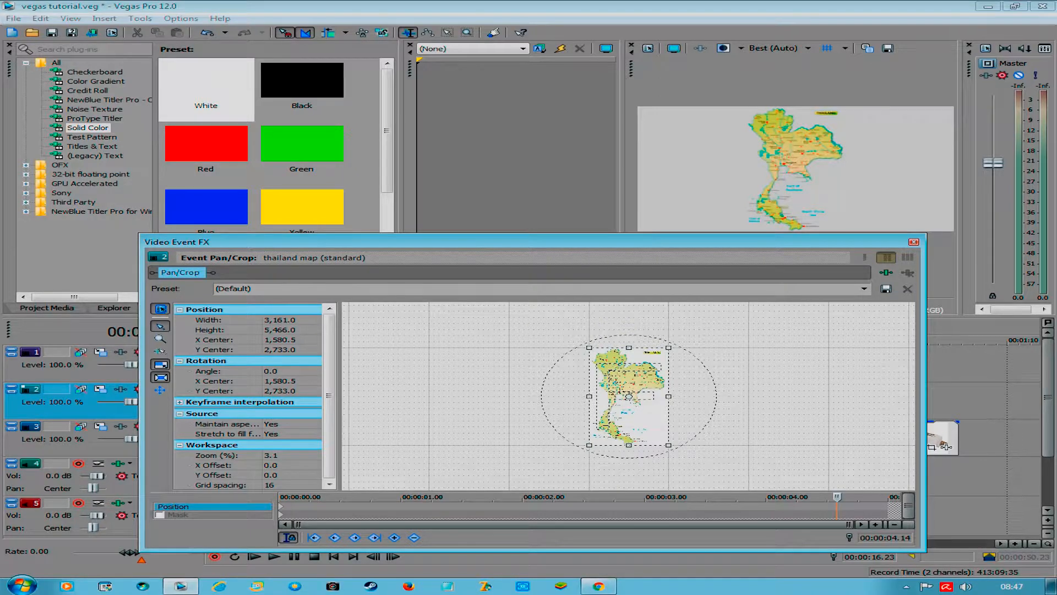
drag(668, 347, 649, 372)
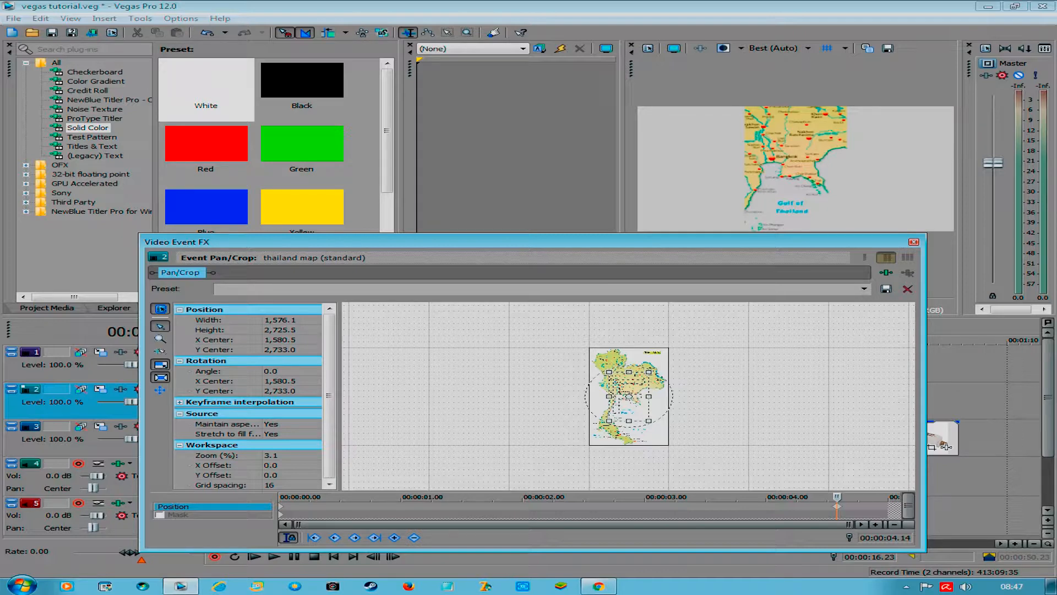
drag(633, 389, 647, 374)
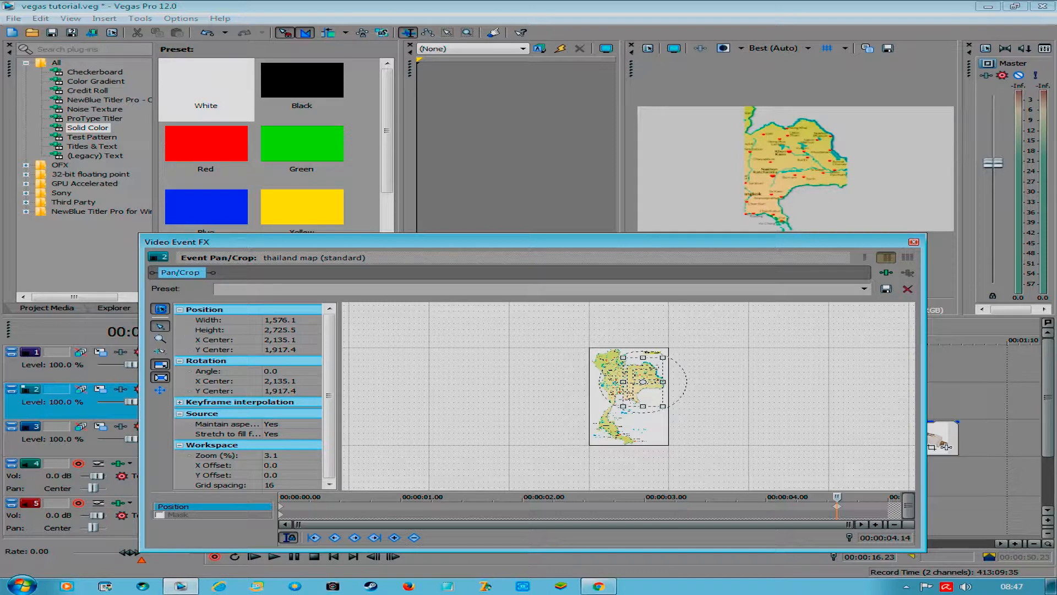
drag(643, 382, 638, 380)
drag(662, 406, 650, 389)
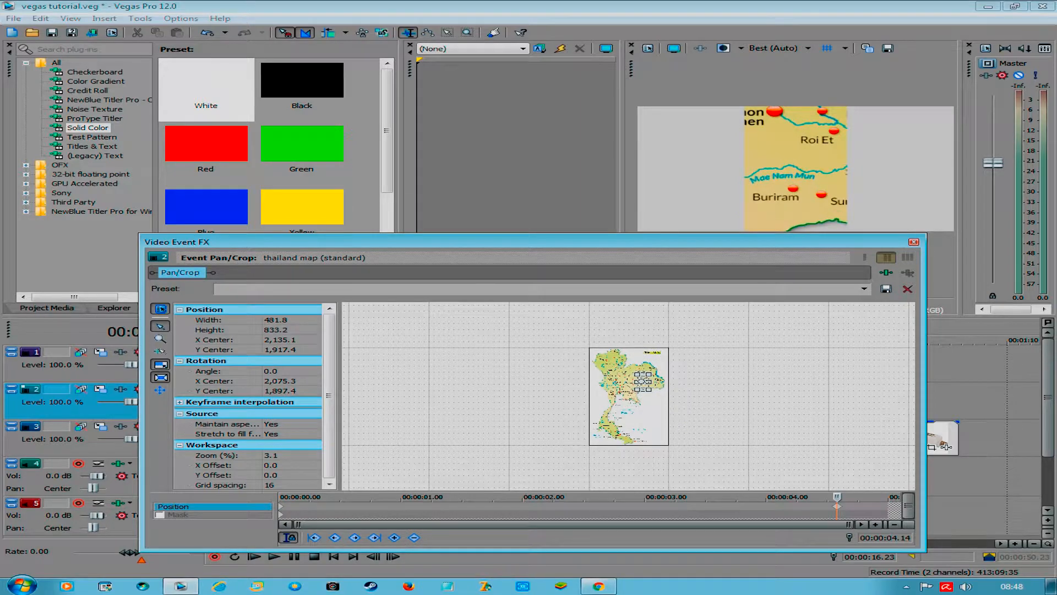
Step: Recentre the map's crop frame on Khon Kaen at about X 1,990.6, Y 1,589.8 and shrink it to about 356.7 by 616.8
scroll(629, 395, up, 5)
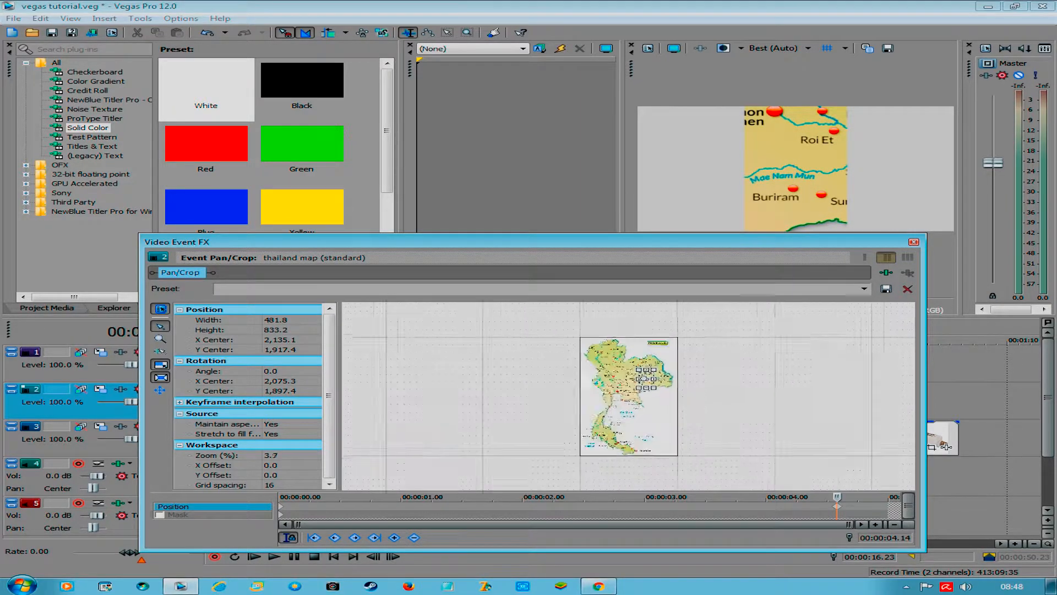
scroll(628, 396, up, 4)
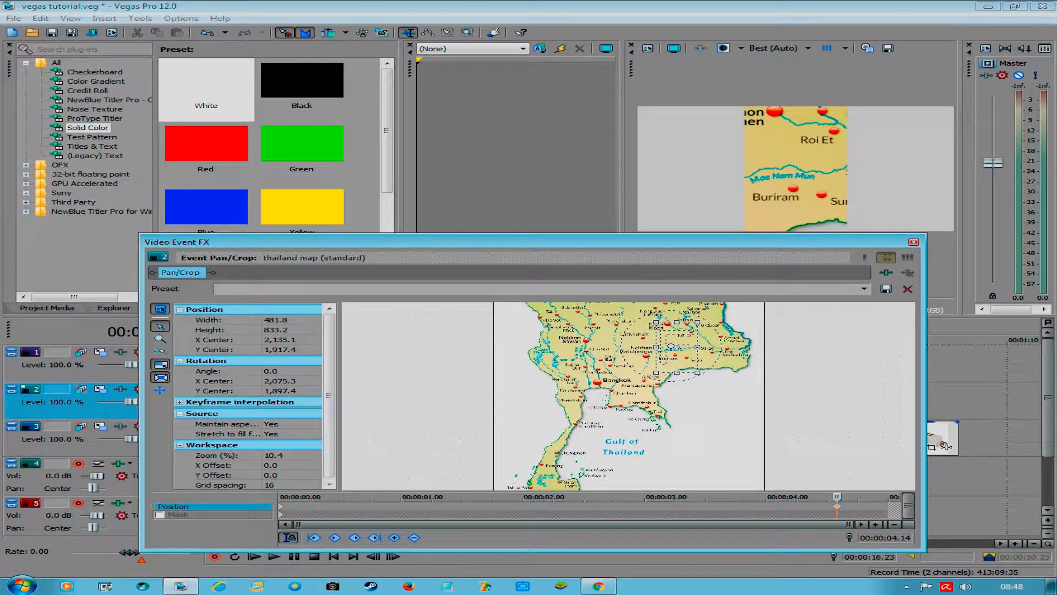
drag(677, 346, 663, 327)
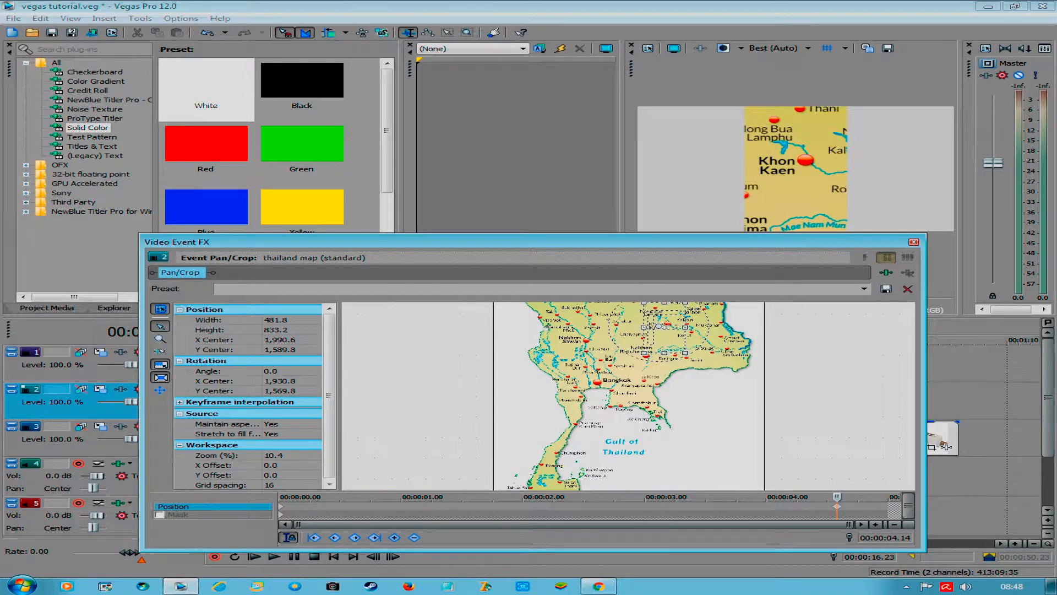
scroll(659, 326, up, 2)
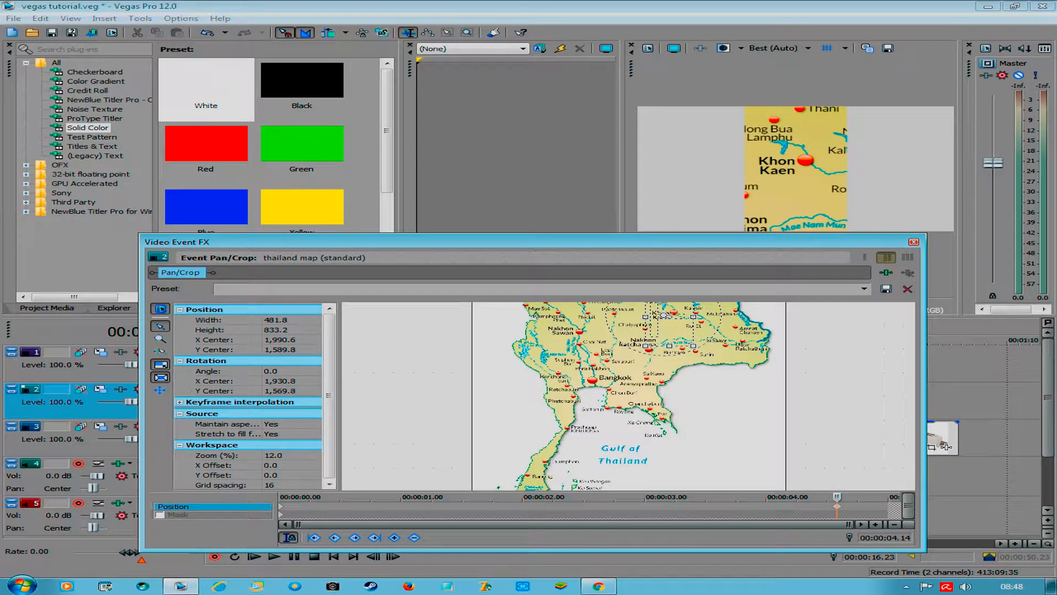
drag(693, 345, 687, 338)
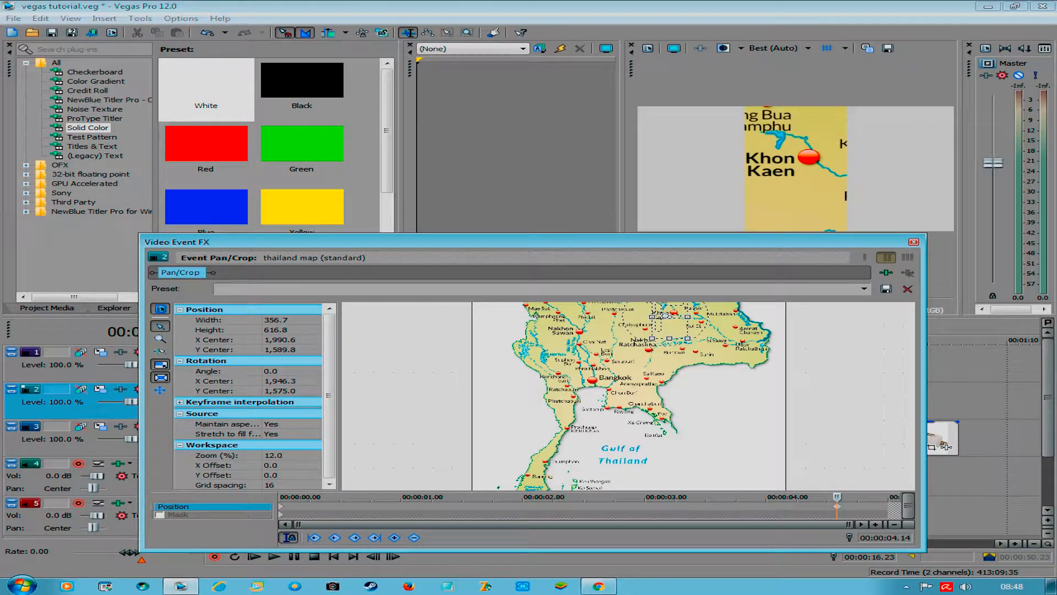
Step: Close the map's Pan/Crop window and play the zoom animation from the start of the map clip
drag(281, 497, 508, 498)
click(913, 242)
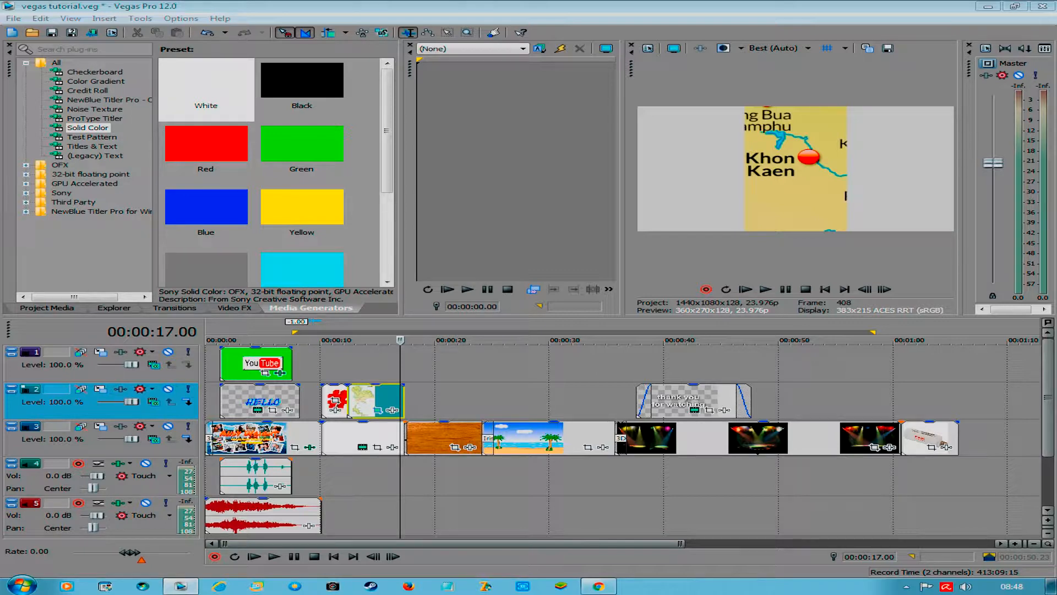
click(348, 477)
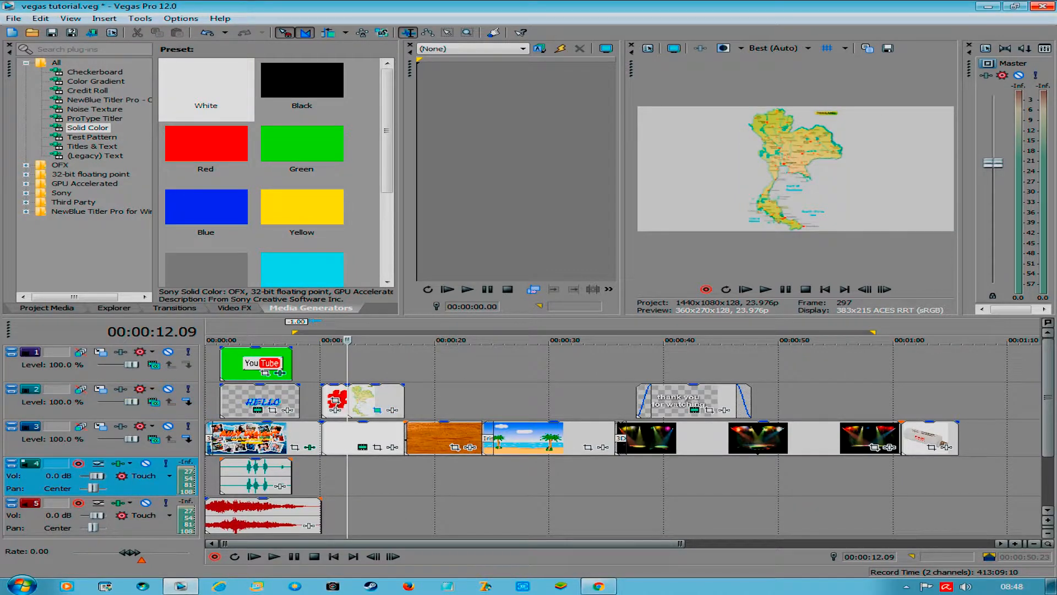
key(space)
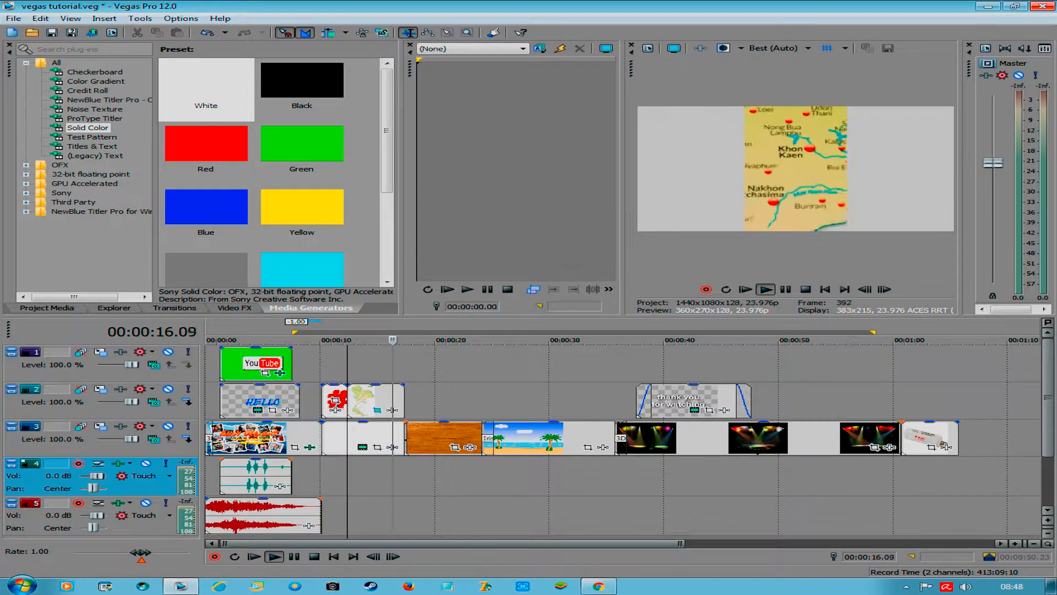
Step: Replay the Thailand map's zoom animation repeatedly from the start of its clip
key(space)
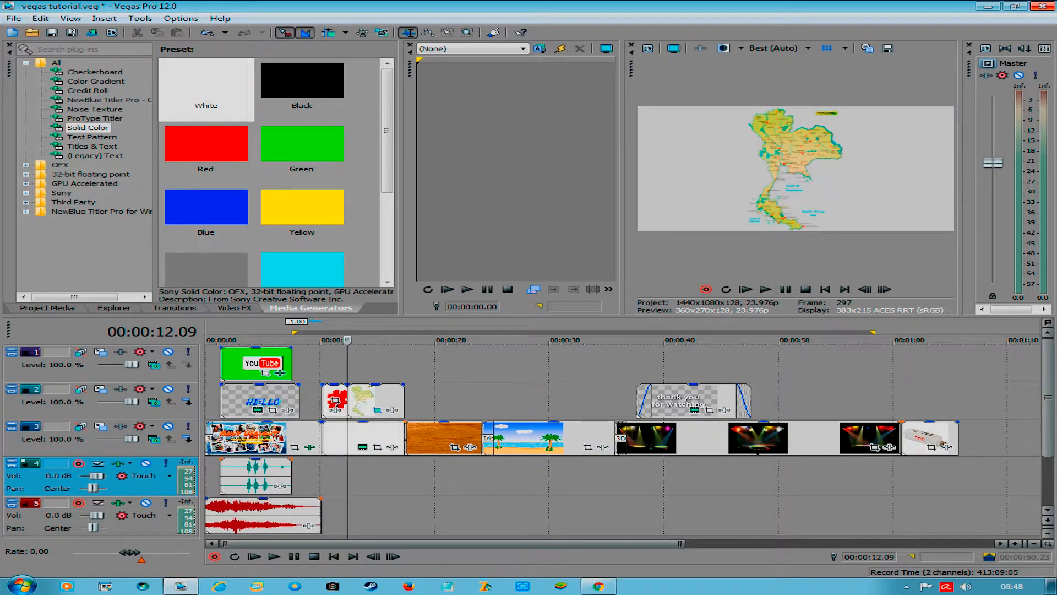
key(space)
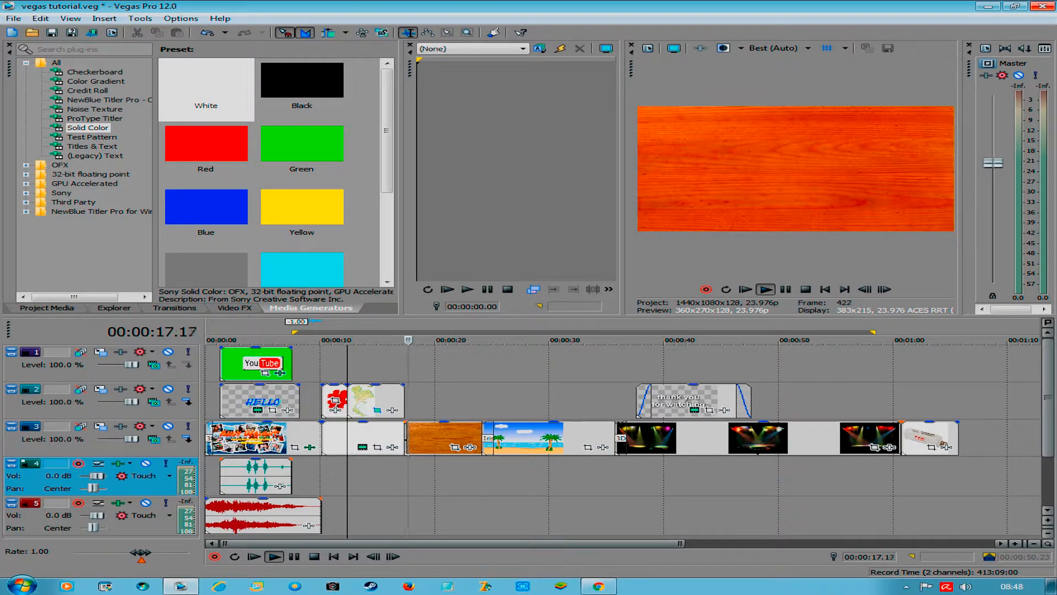
key(space)
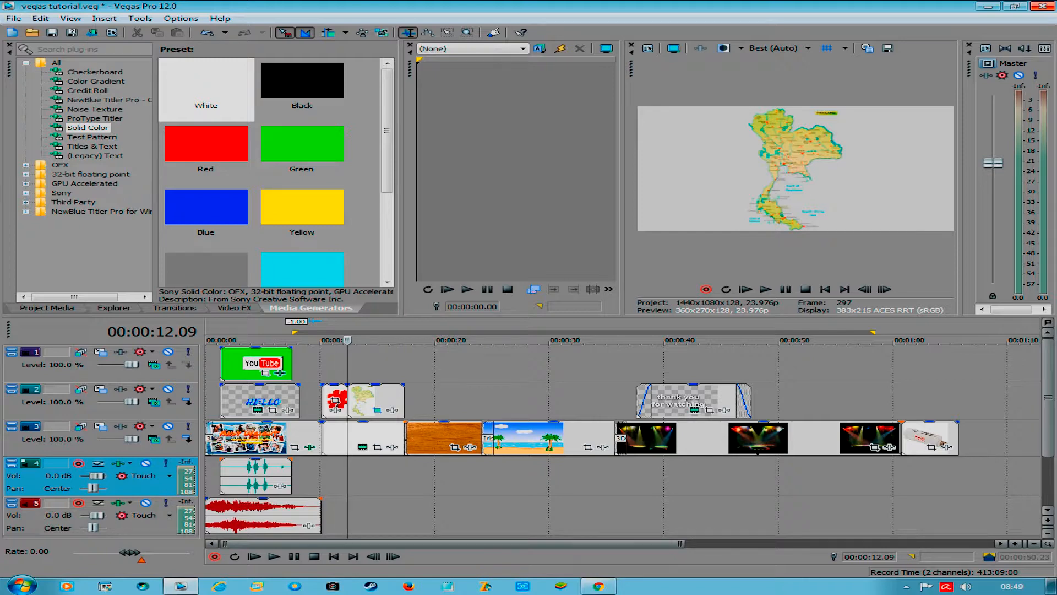
key(space)
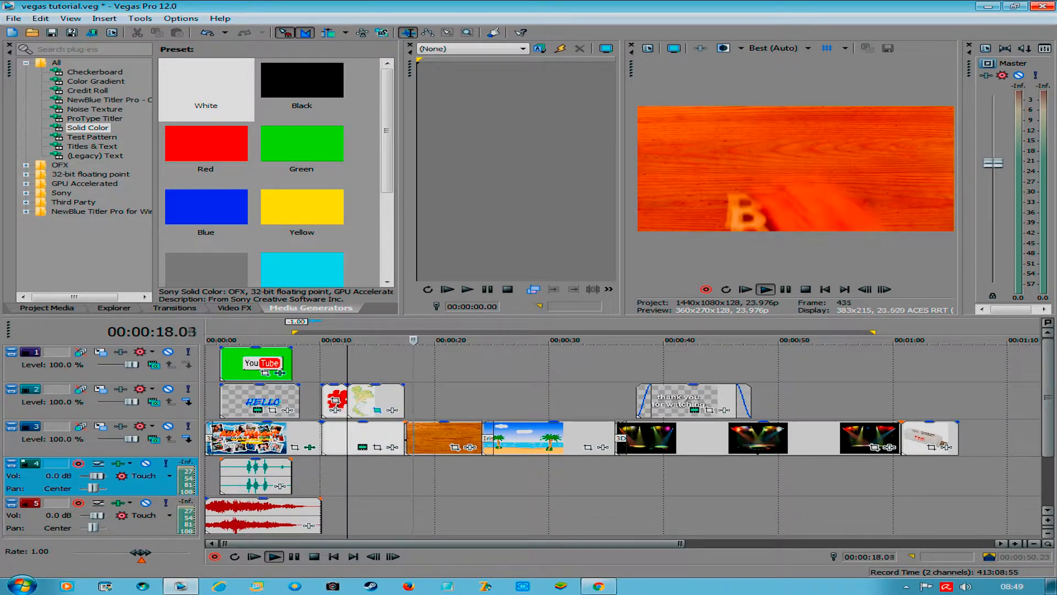
key(space)
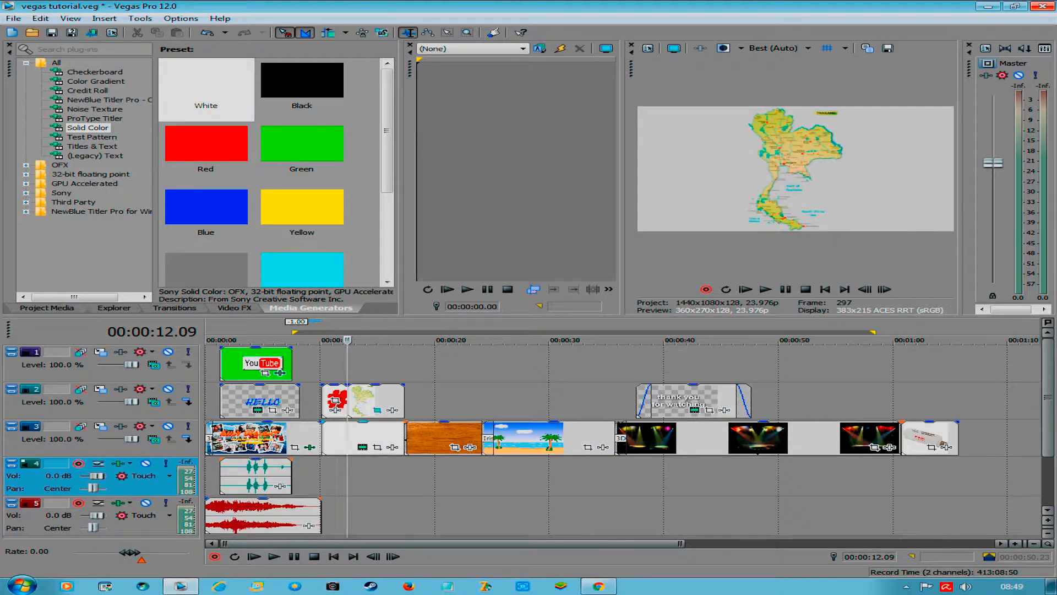
Step: Match the Thailand map's opening crop frame to the output aspect and play the zoom from the start of the clip
click(377, 410)
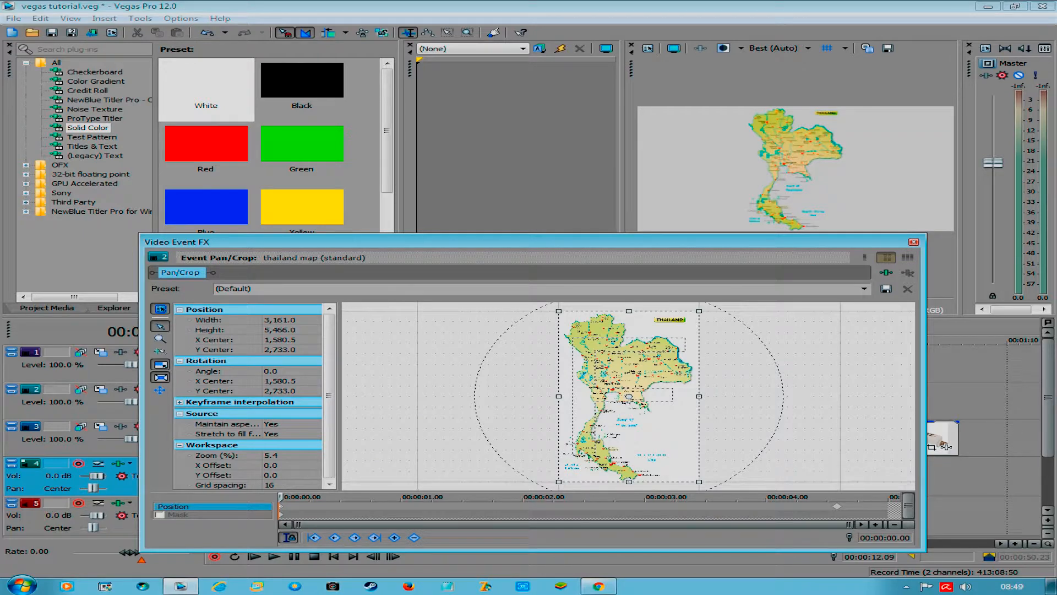
right_click(646, 449)
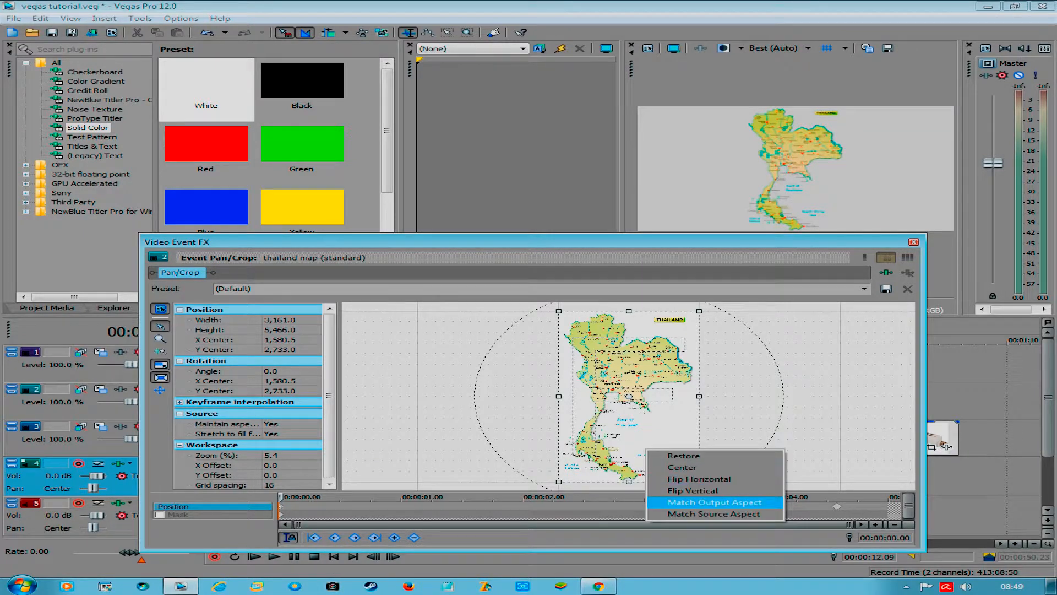
click(714, 502)
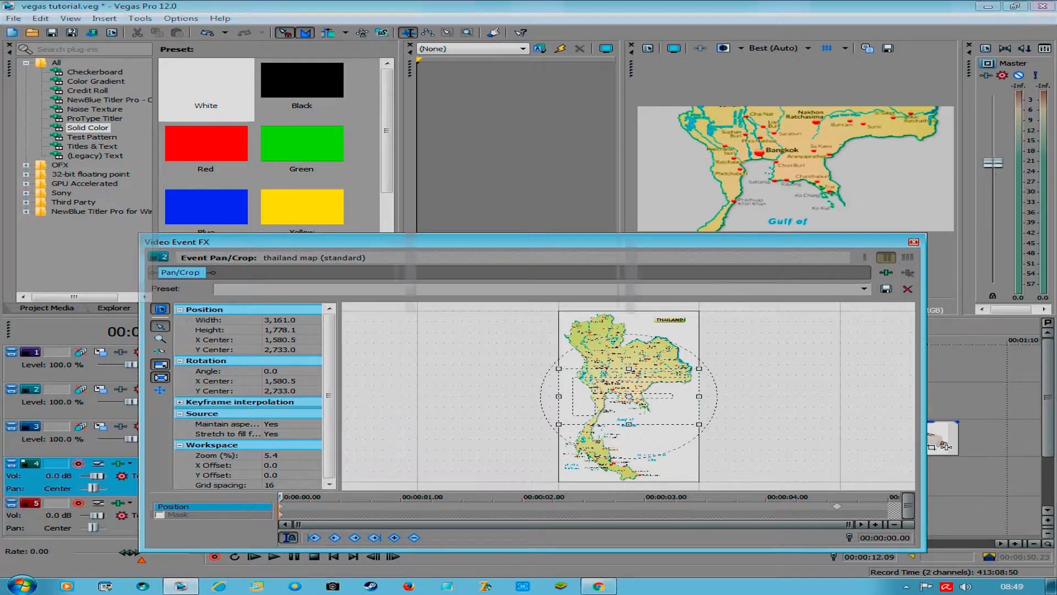
click(914, 241)
key(space)
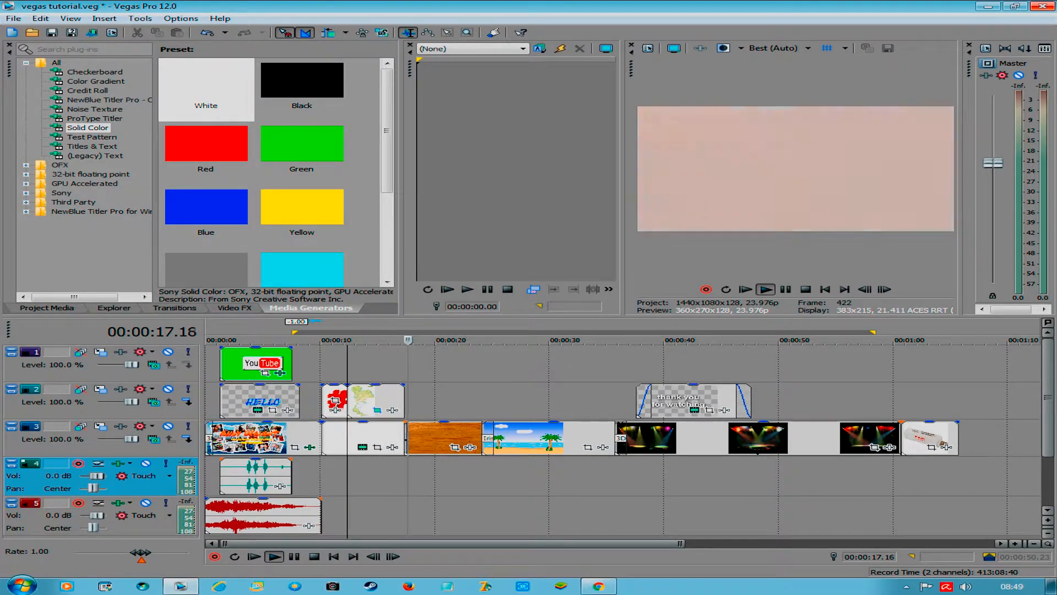
key(space)
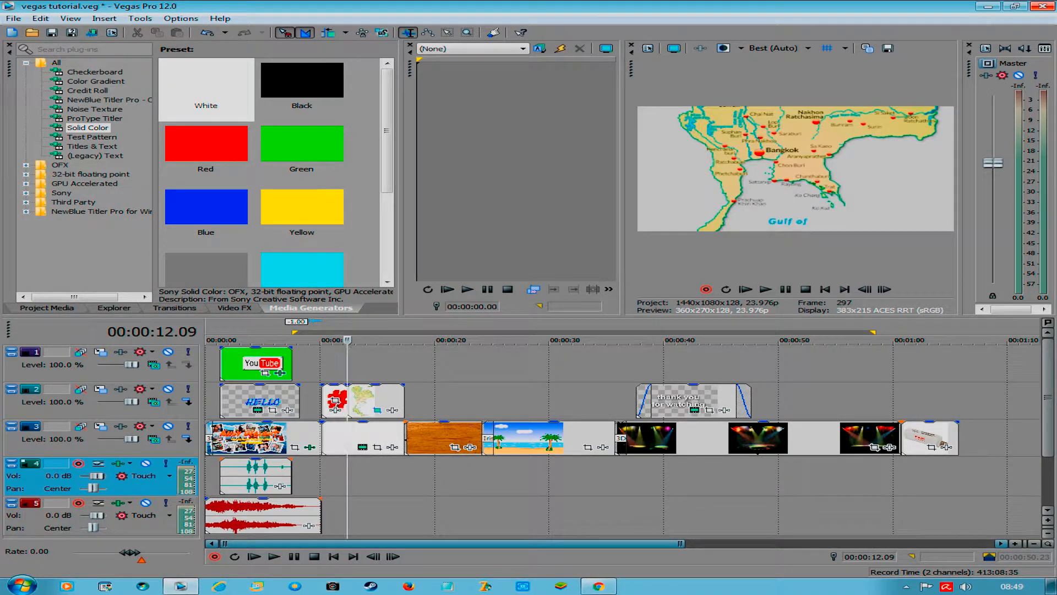
key(space)
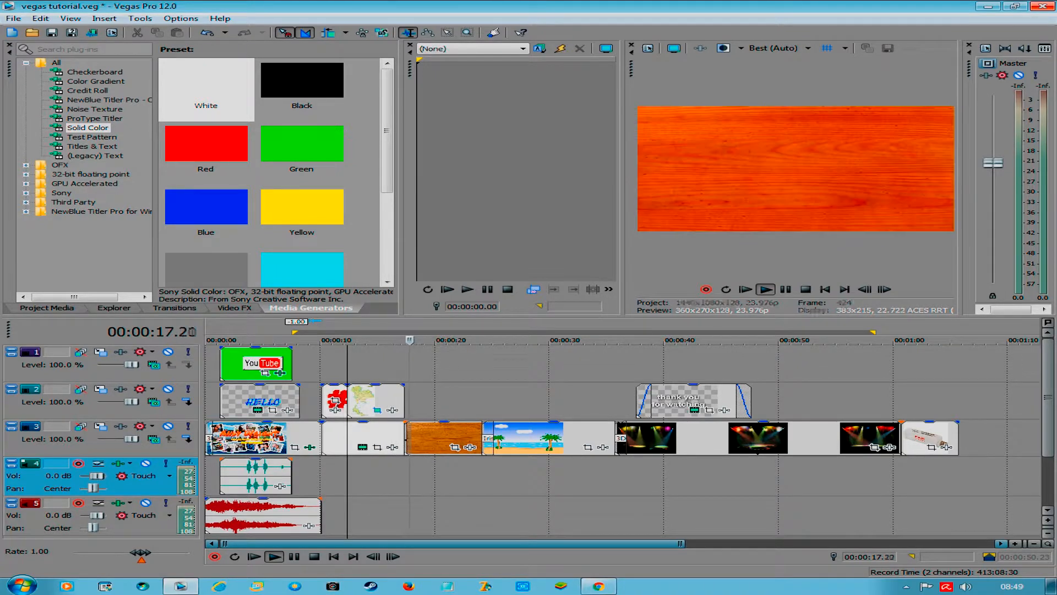
key(space)
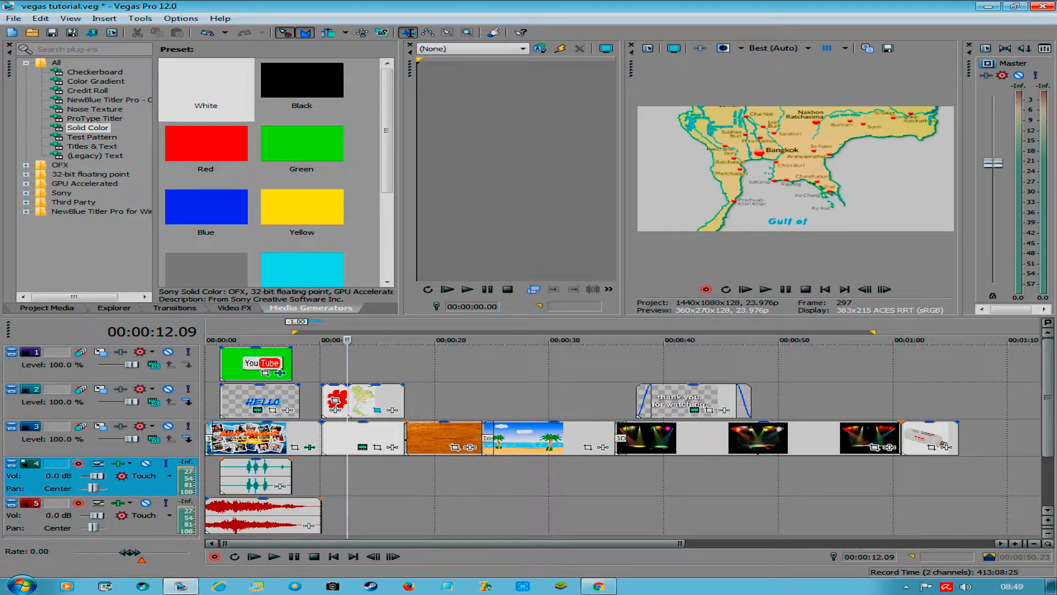
Step: Undo the map's Event Pan/Crop keyframe changes in one go and move the map clip up to track 1
click(224, 32)
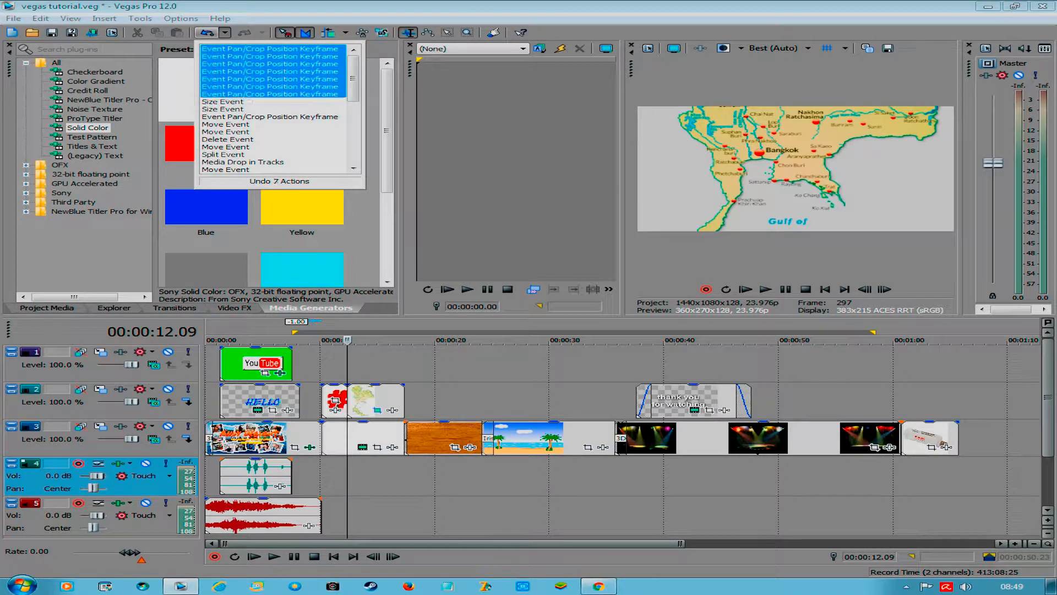
click(270, 93)
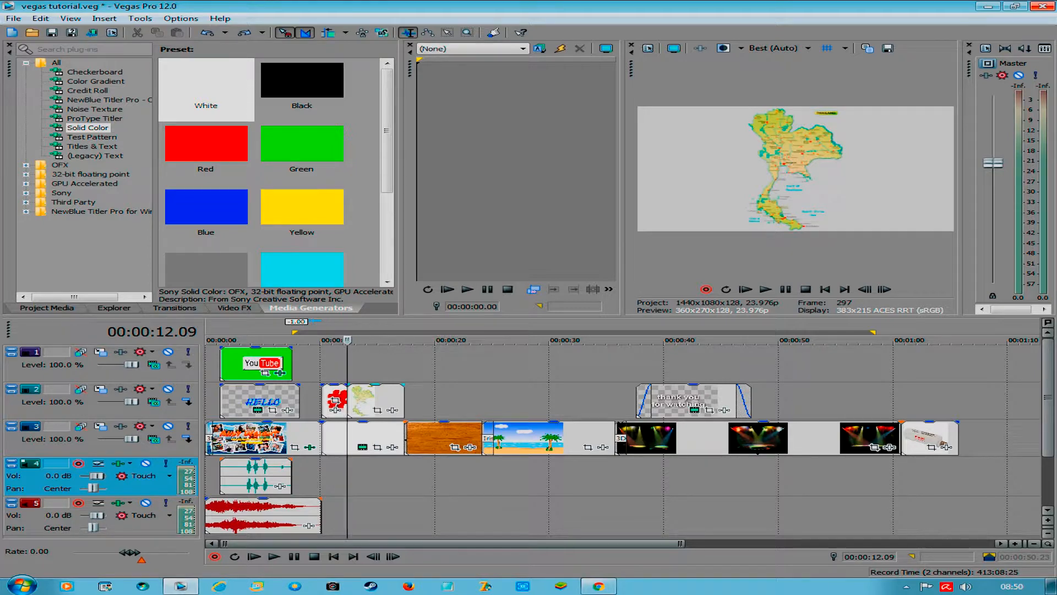
click(377, 399)
drag(377, 398, 377, 362)
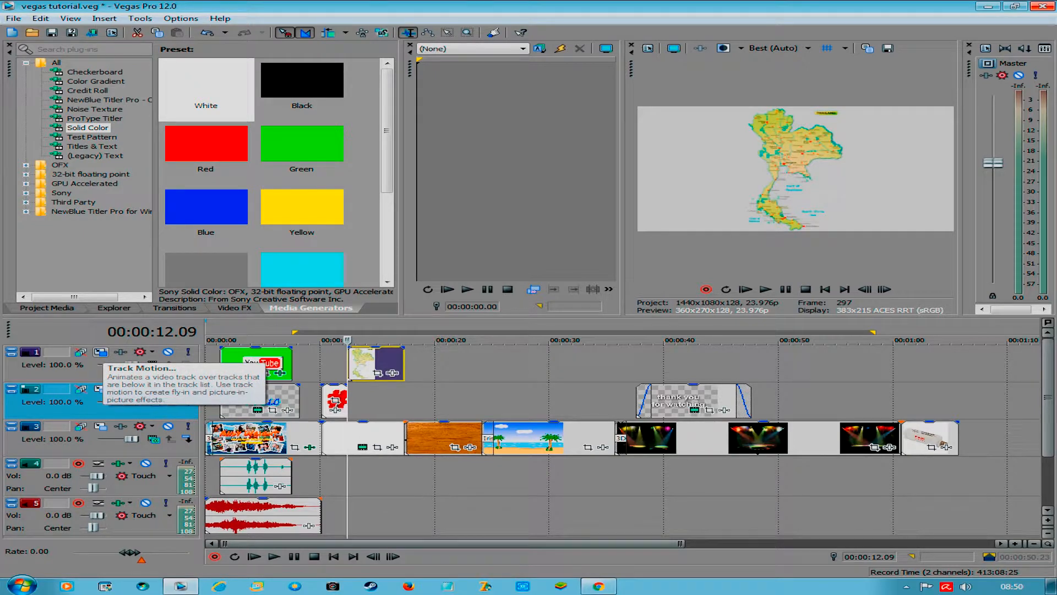
Step: Open Track Motion for track 1, create a position keyframe at 00:00:12.09, and move the window clear of the preview
click(100, 351)
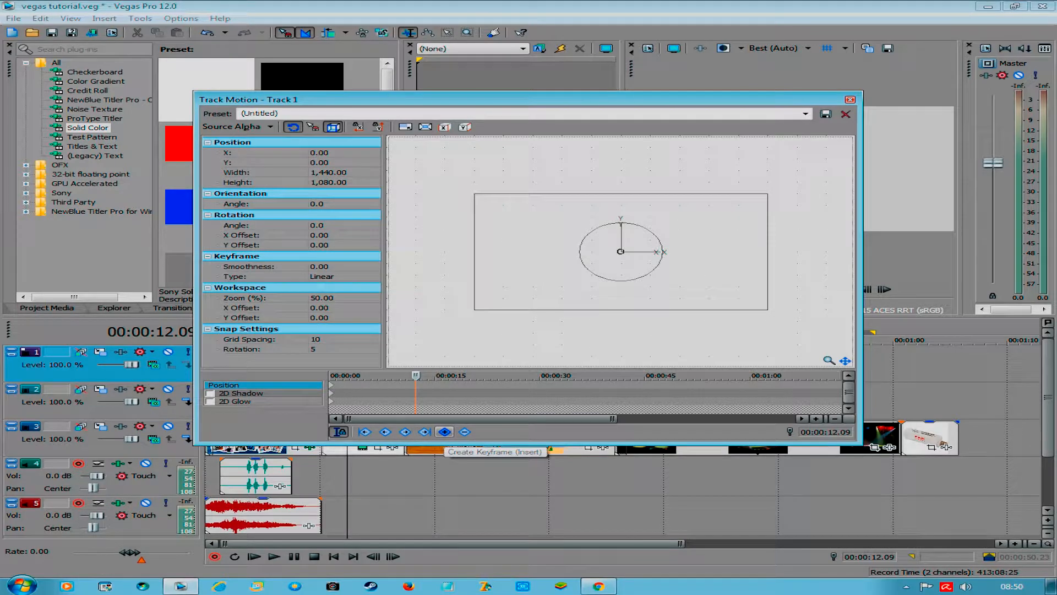
click(445, 432)
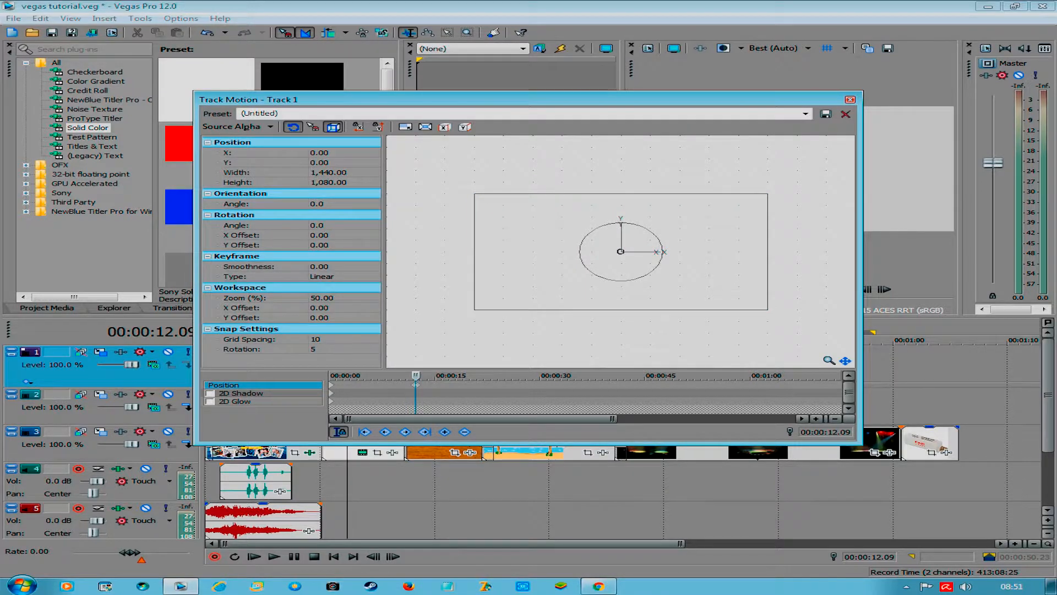
drag(248, 99, 101, 224)
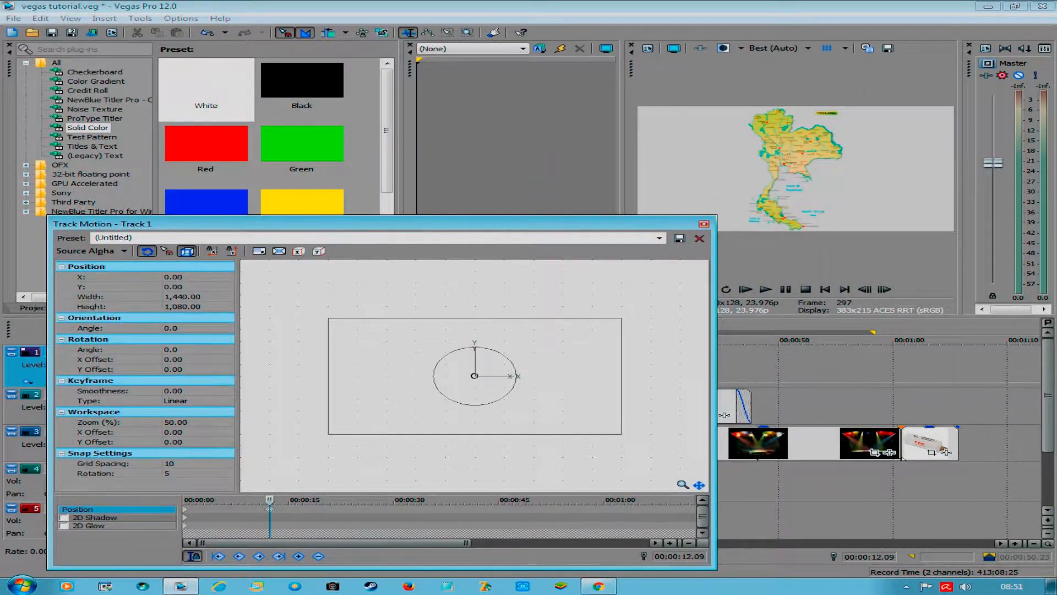
click(533, 330)
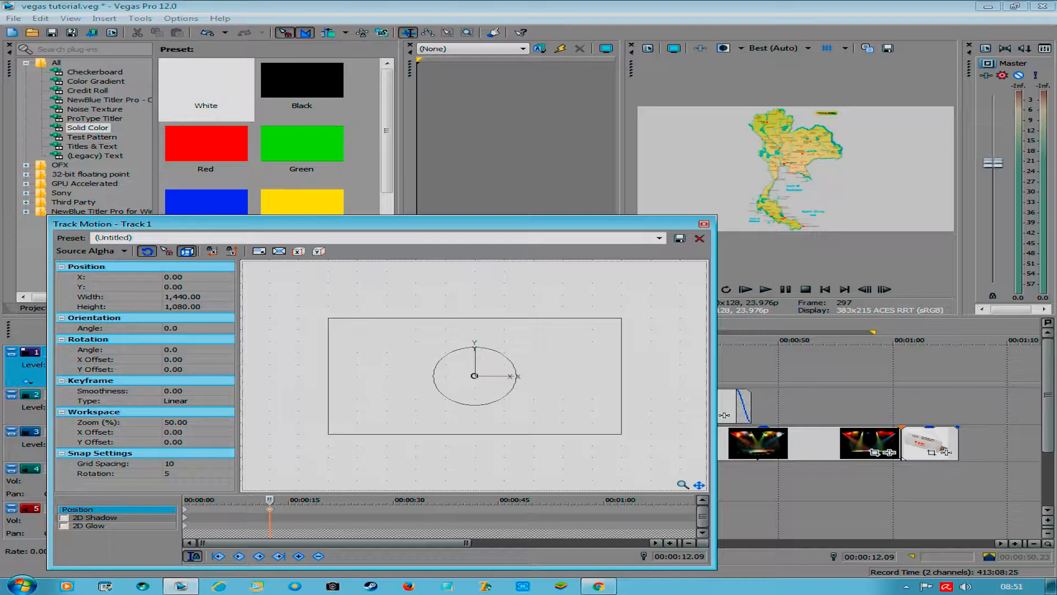
drag(334, 543, 463, 543)
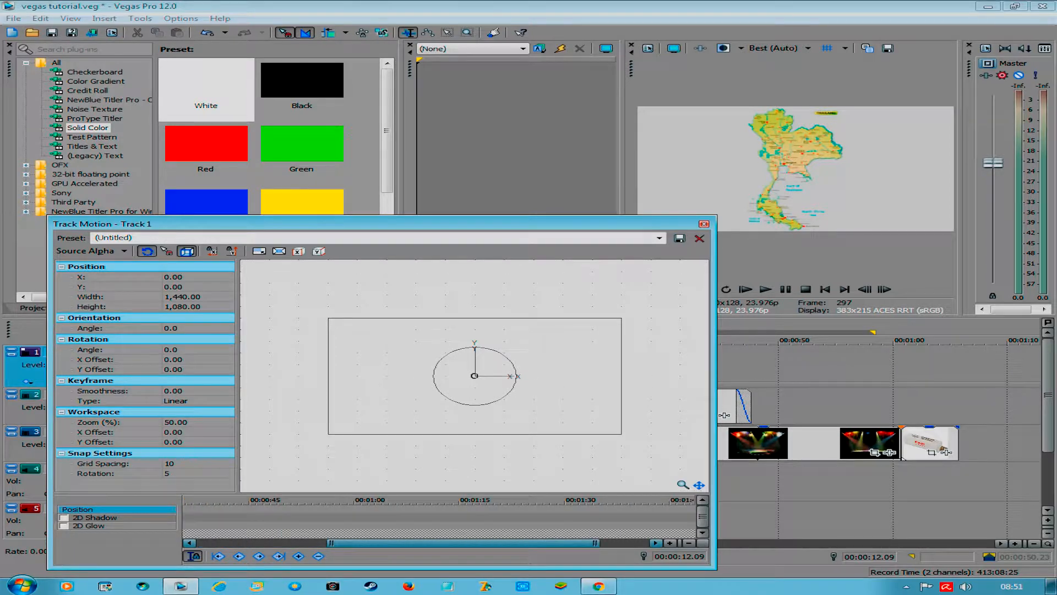
click(630, 543)
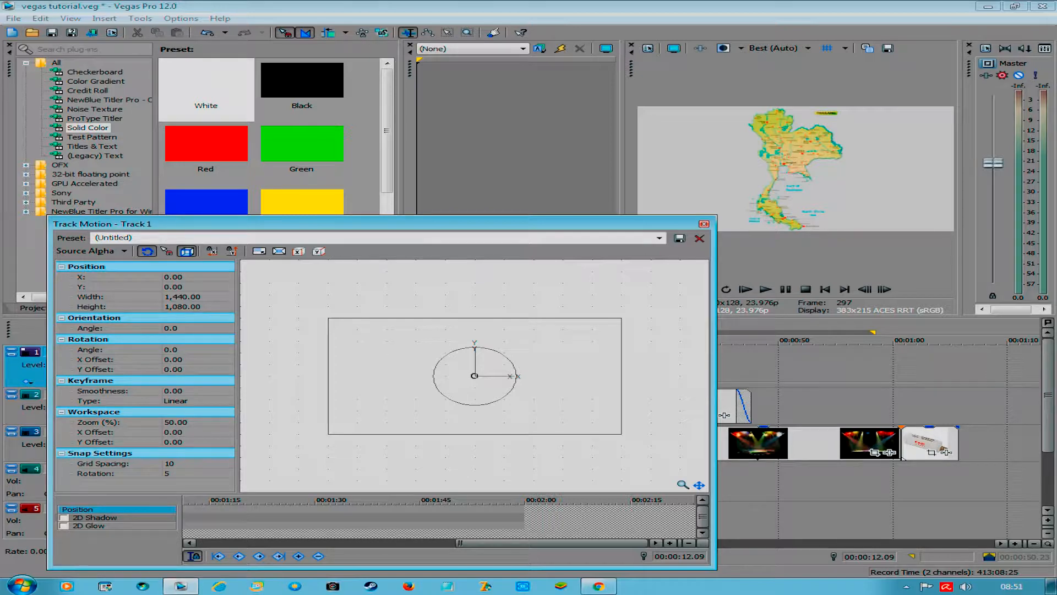
click(515, 510)
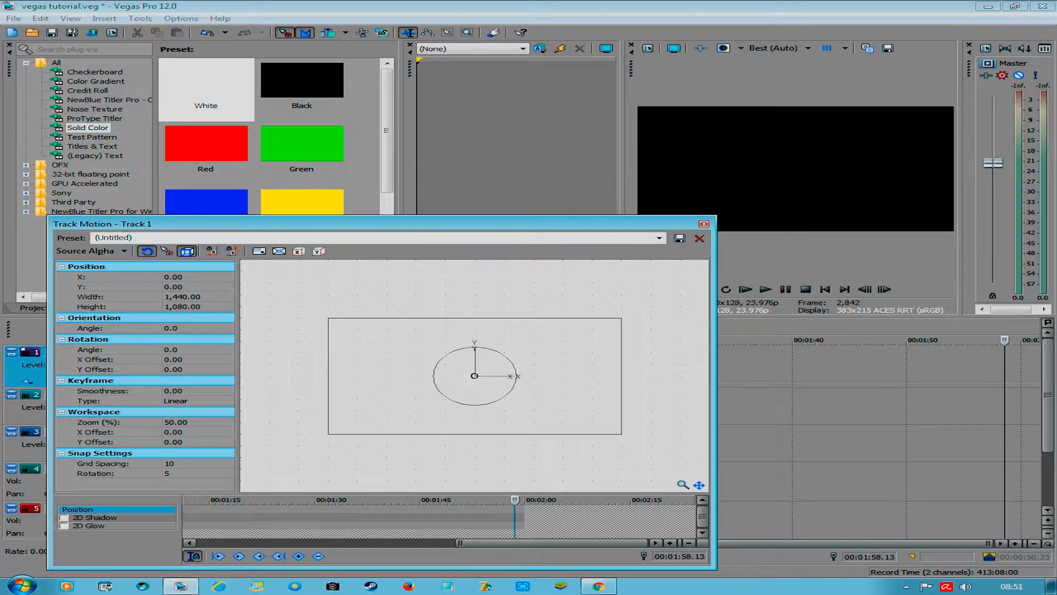
click(491, 511)
click(456, 511)
click(424, 511)
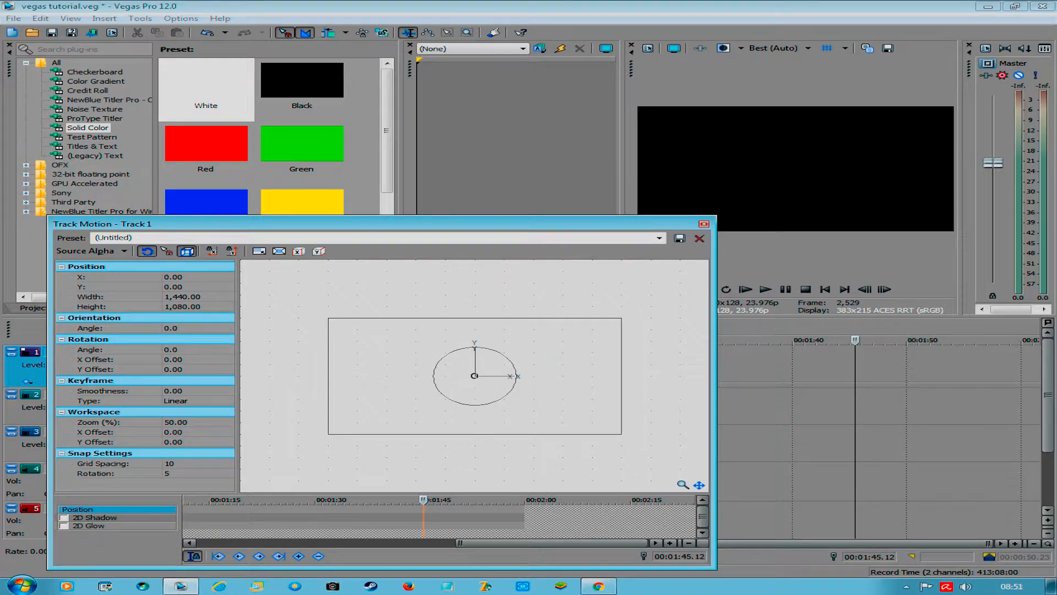
click(481, 517)
click(216, 517)
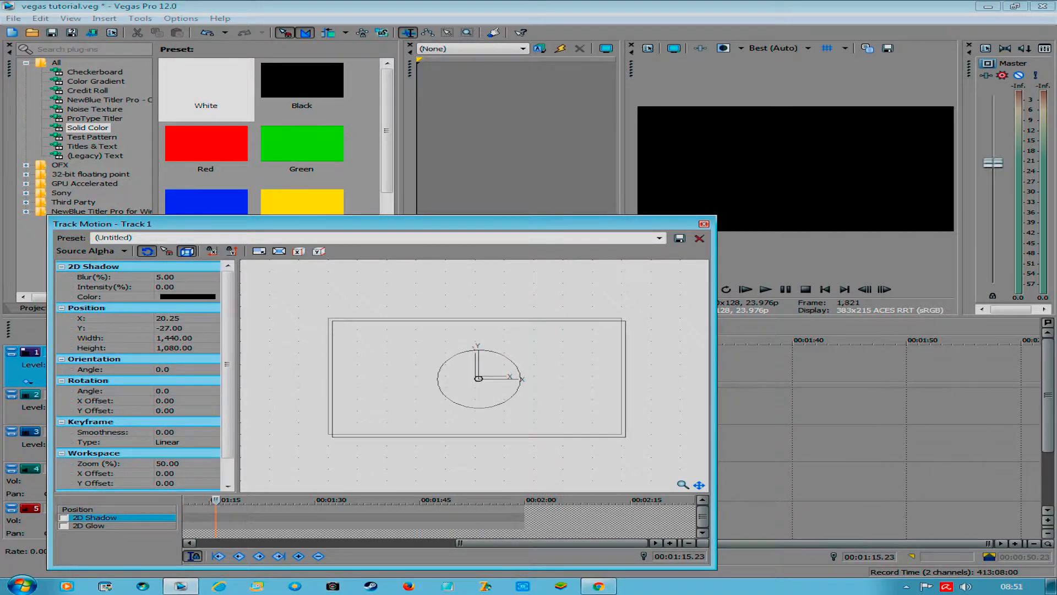
scroll(215, 517, down, 2)
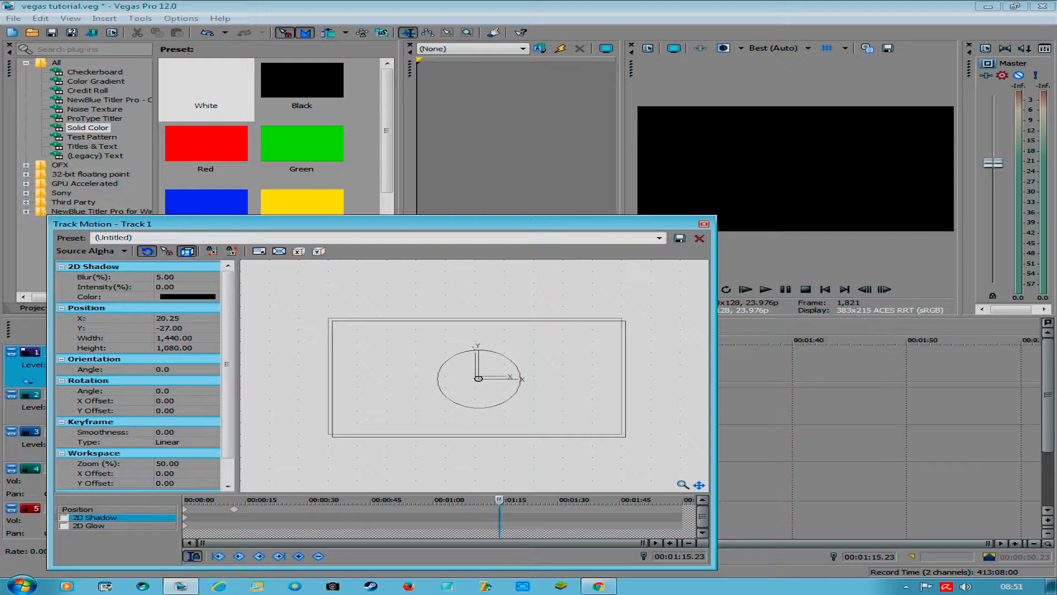
click(321, 509)
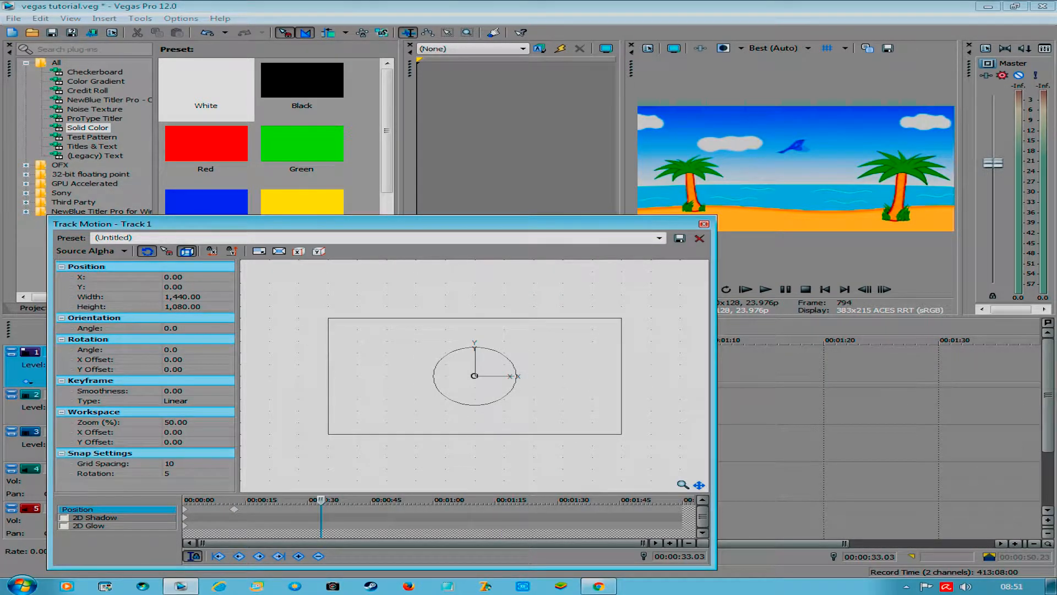
click(704, 224)
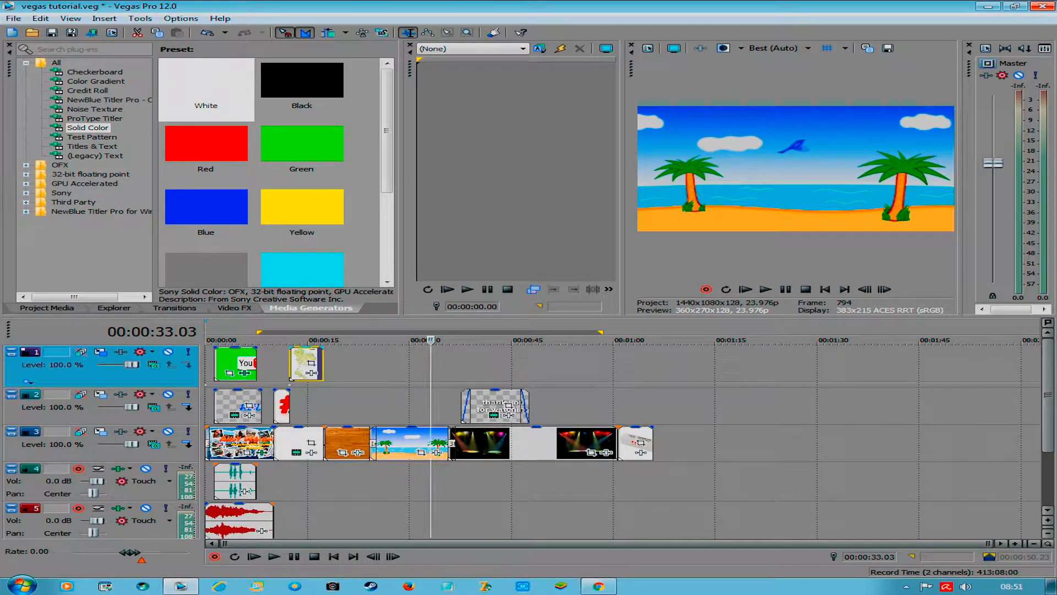
Step: Place the timeline cursor at the map clip's end, 00:00:17.09, and create a track 1 Track Motion position keyframe there
click(323, 340)
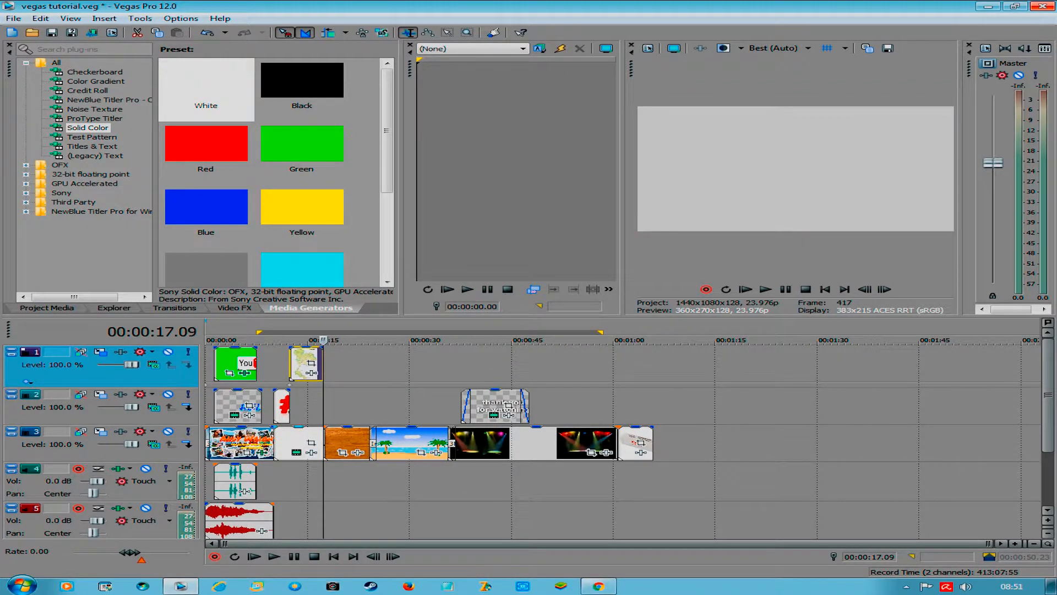
click(100, 352)
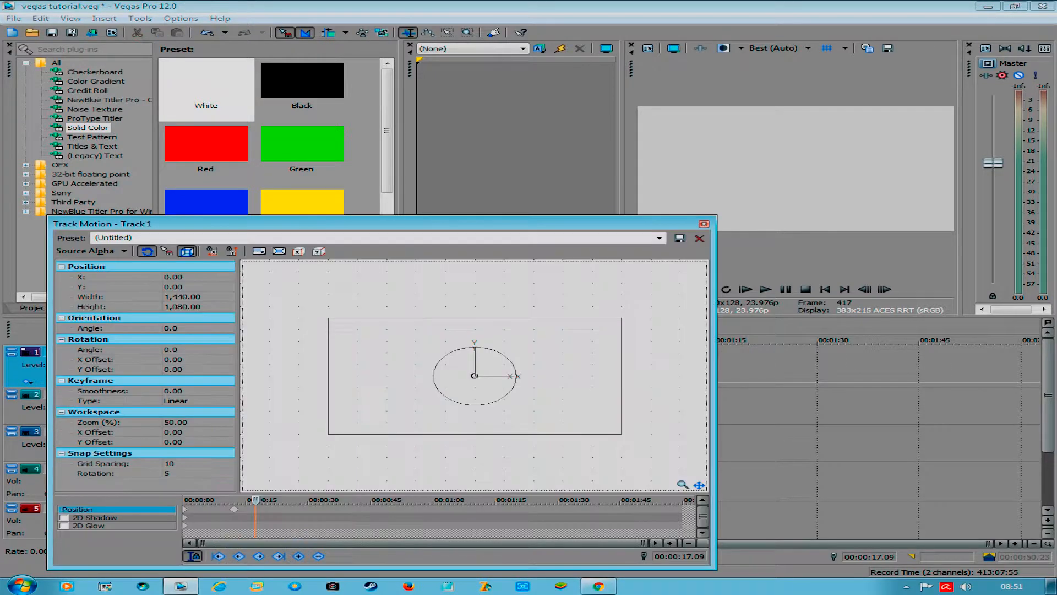
scroll(435, 518, up, 2)
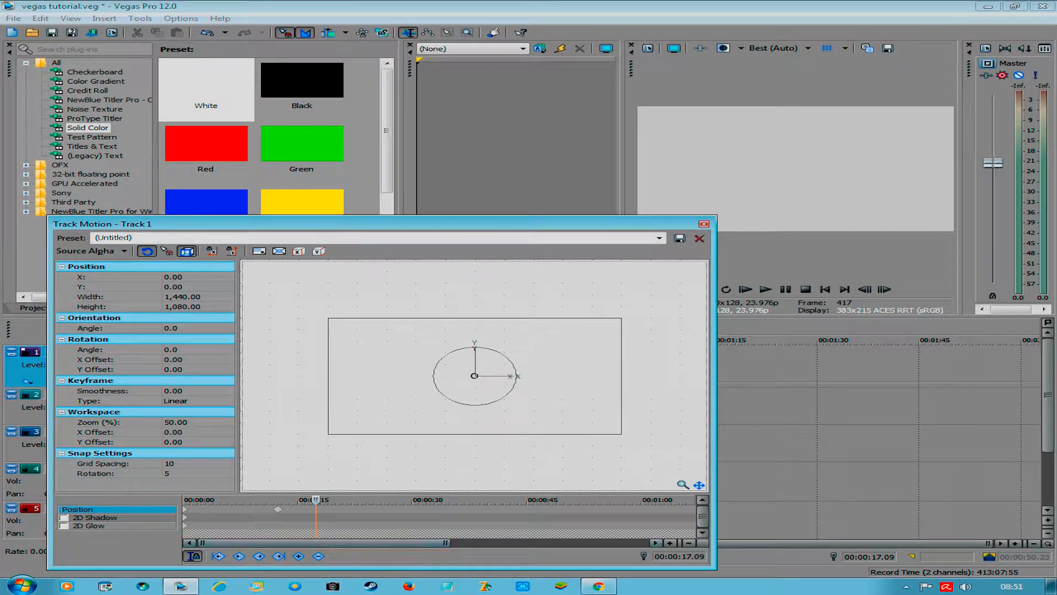
click(299, 555)
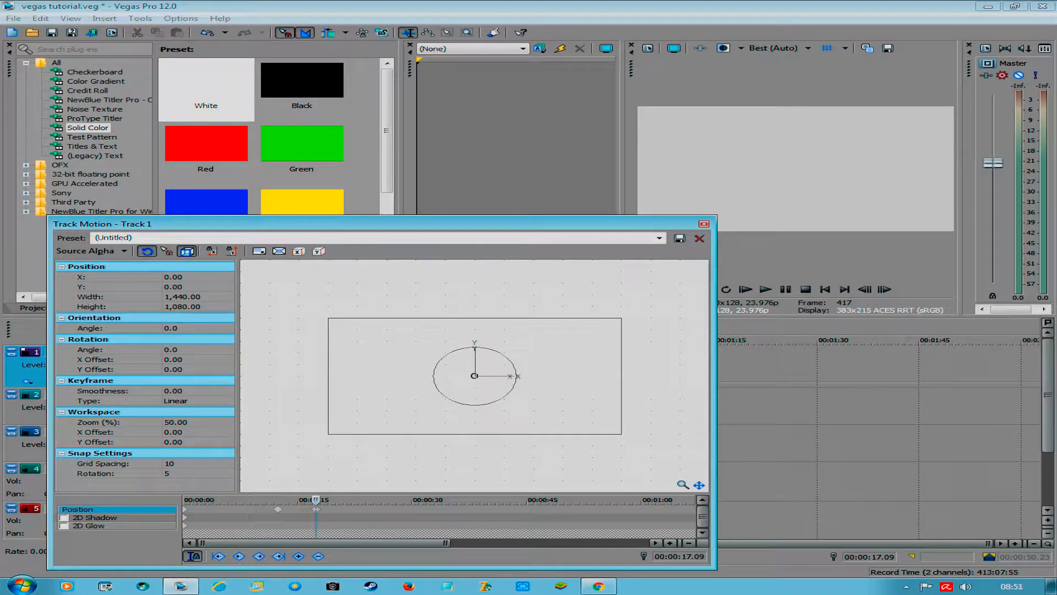
Step: Create another track 1 position keyframe at 00:00:12.10, one frame after the keyframe at the map's start
click(278, 510)
scroll(277, 509, up, 4)
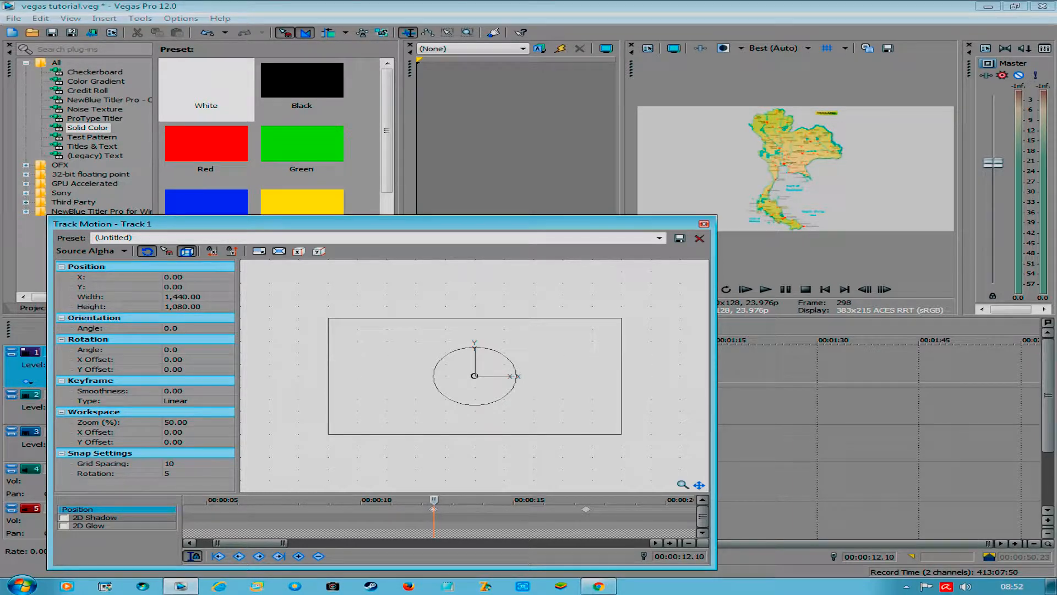
scroll(434, 514, up, 5)
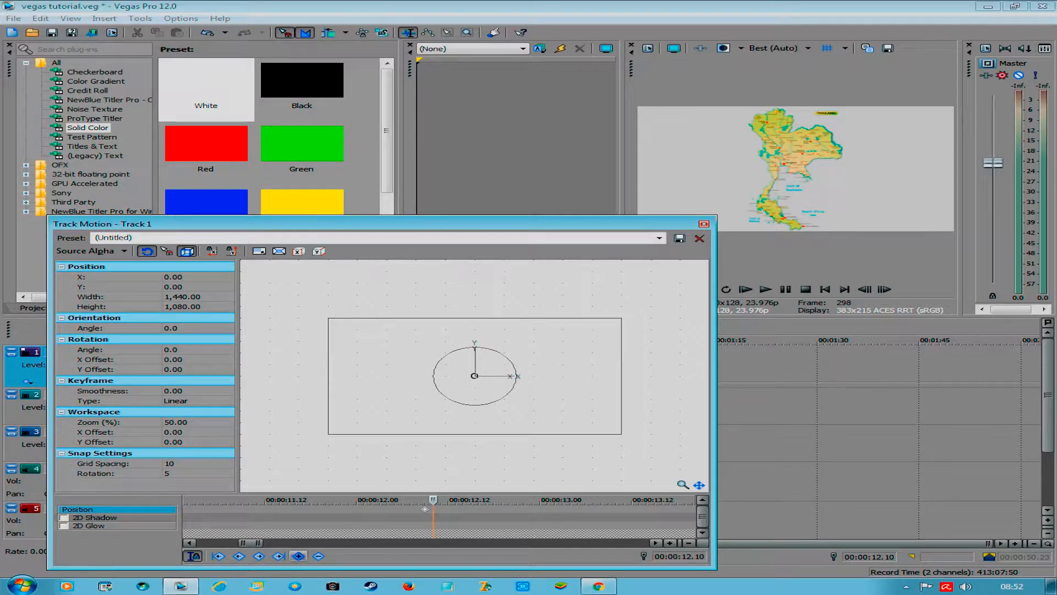
click(299, 555)
Step: Create a track 1 Track Motion position keyframe at 00:00:17.08, one frame before the keyframe at the map clip's end
scroll(439, 514, down, 5)
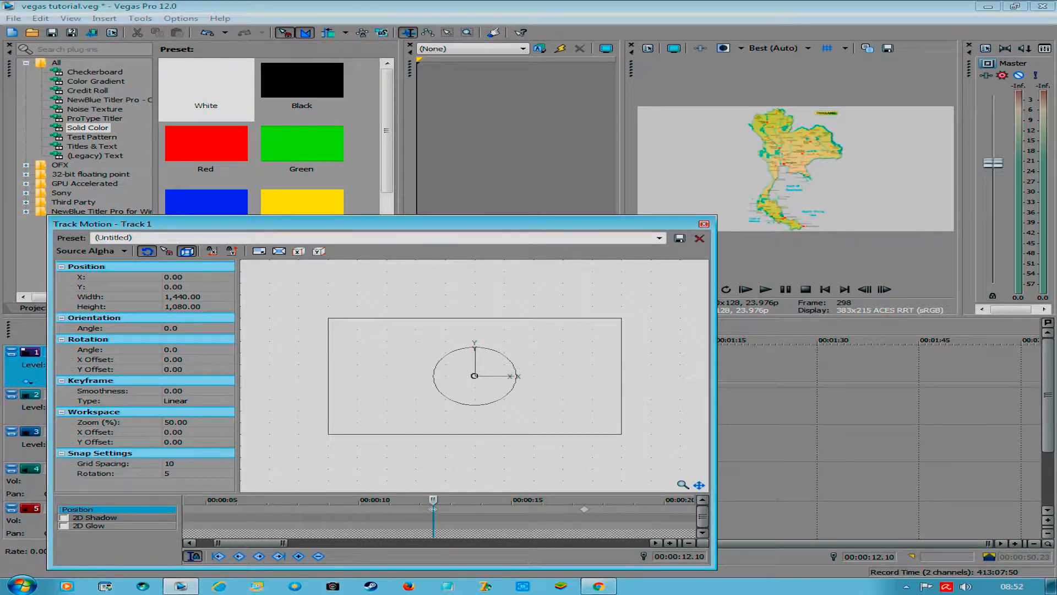
click(584, 509)
scroll(584, 509, up, 3)
key(Left)
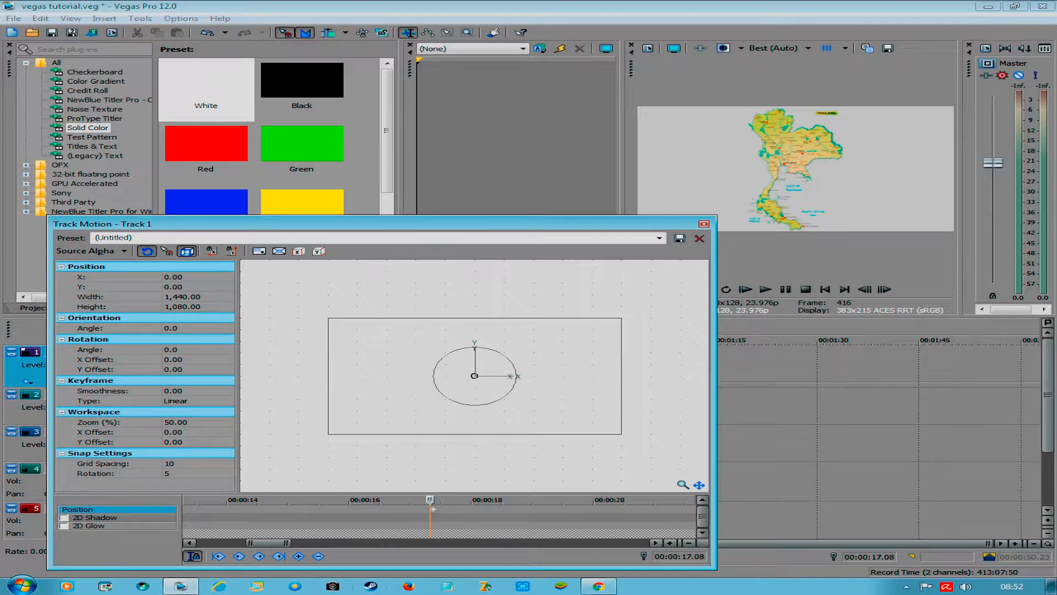
scroll(432, 517, up, 3)
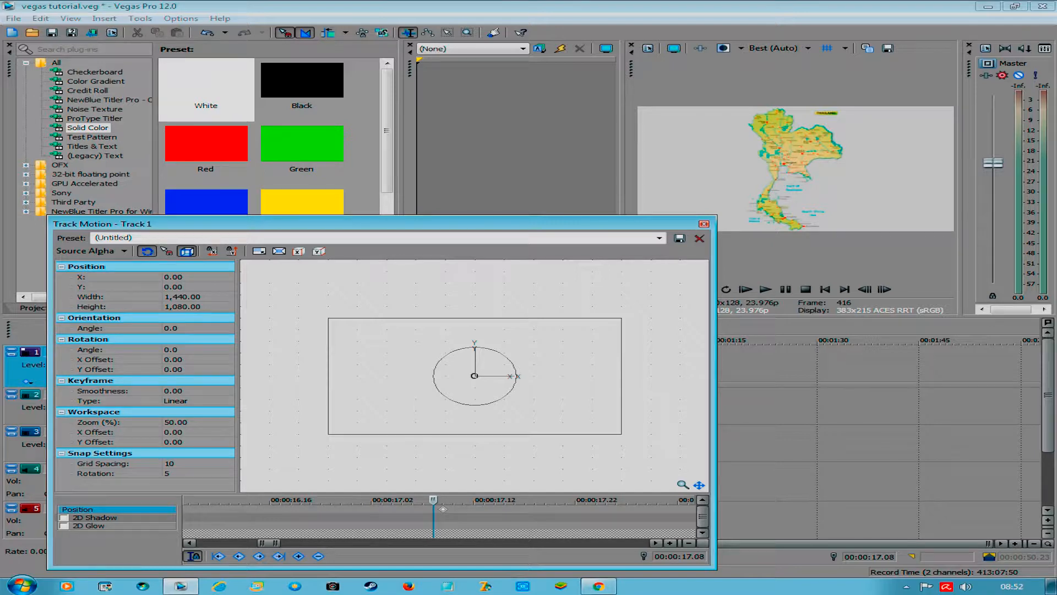
click(299, 556)
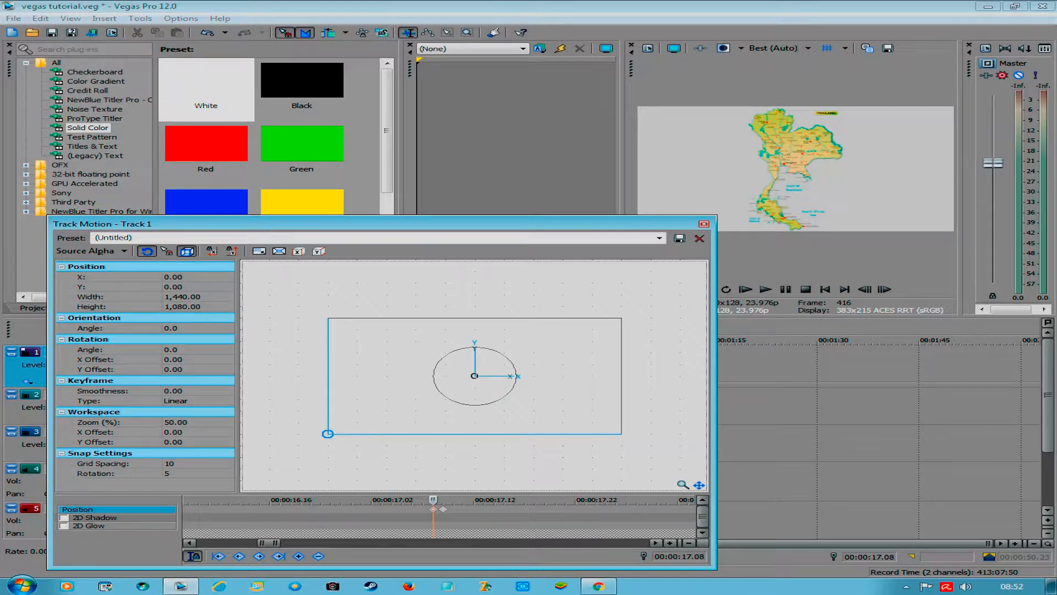
Step: Lock the aspect ratio, enlarge the track at the 00:00:17.08 keyframe to about 5,784 × 4,338, offset to about X -327, Y -997, and close Track Motion
drag(329, 434, 356, 422)
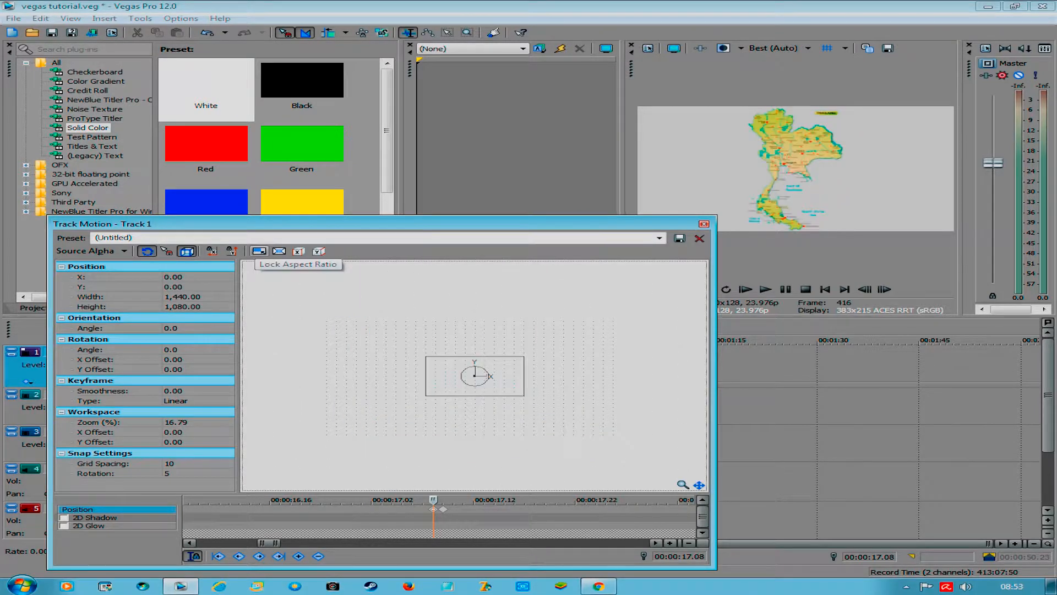
click(258, 251)
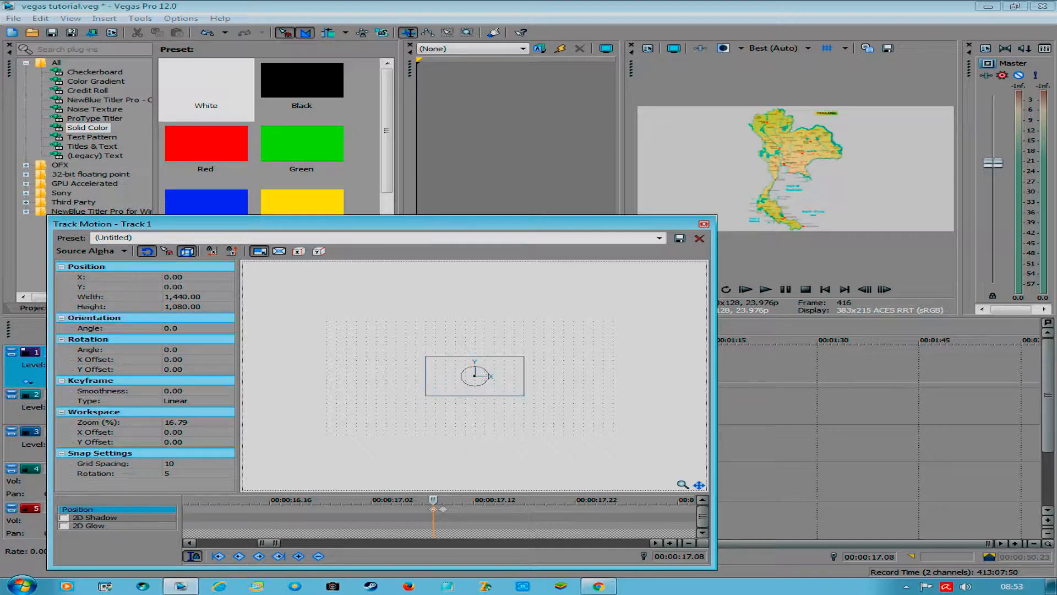
drag(426, 395, 365, 420)
drag(444, 389, 480, 389)
drag(401, 420, 357, 437)
drag(458, 397, 478, 379)
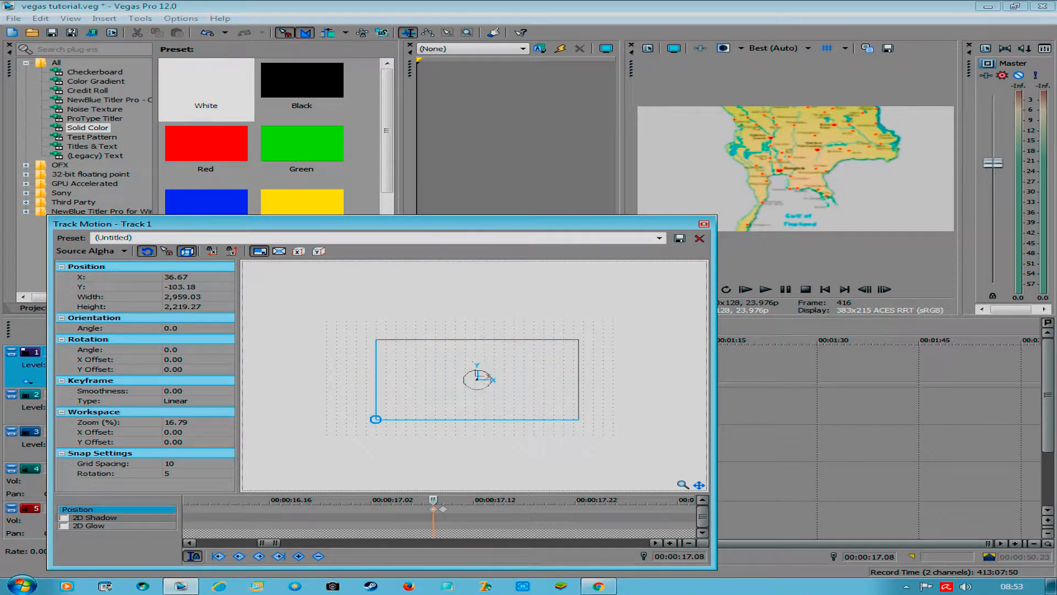
drag(376, 419, 312, 445)
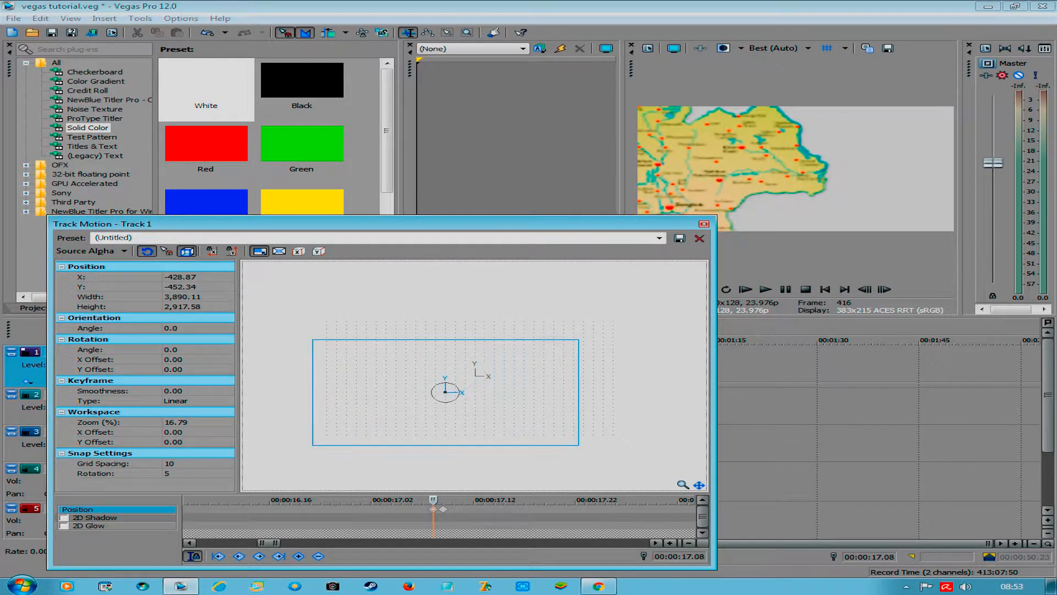
drag(579, 340, 651, 333)
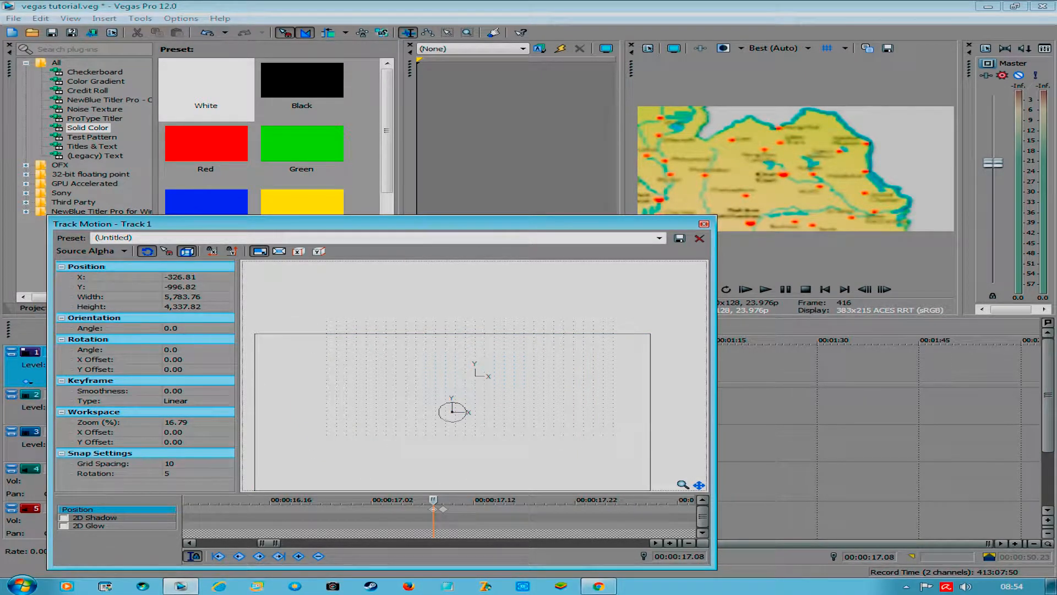
click(704, 224)
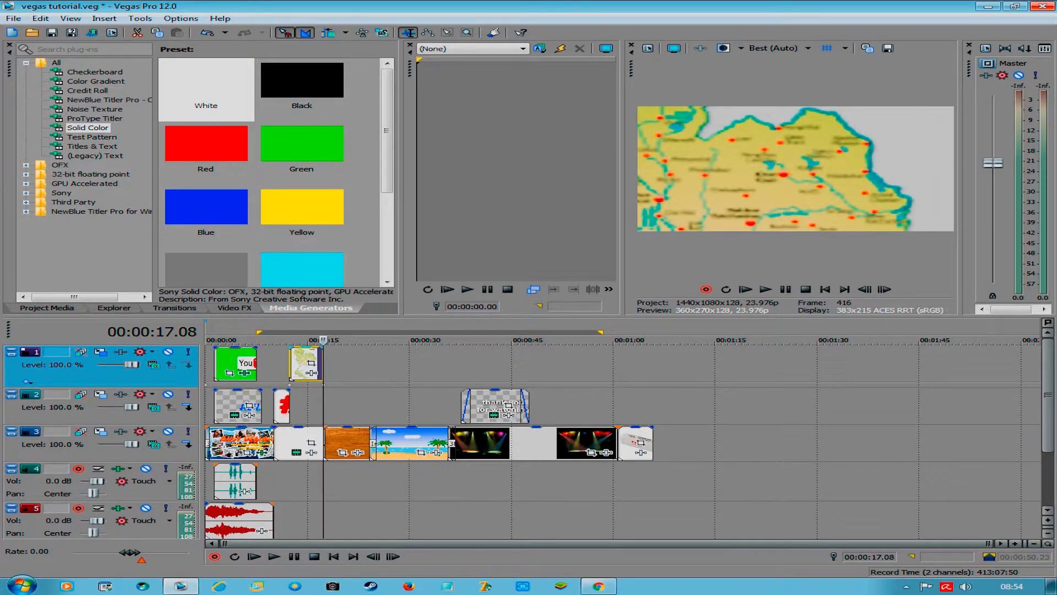
Step: Play the map's Track Motion zoom twice from the clip's start at 00:00:12.09
click(290, 340)
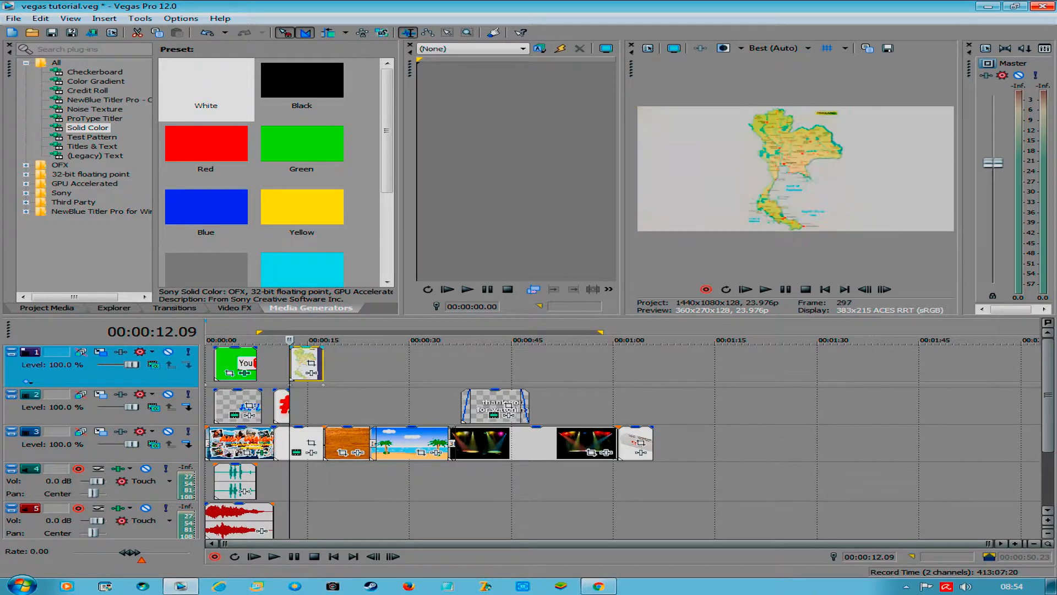
key(space)
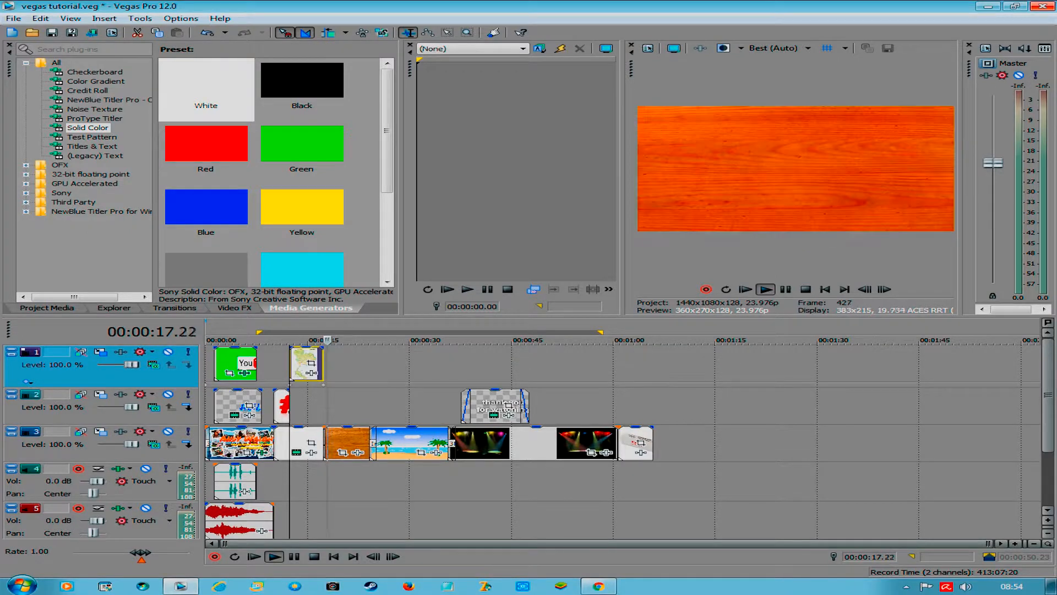
key(space)
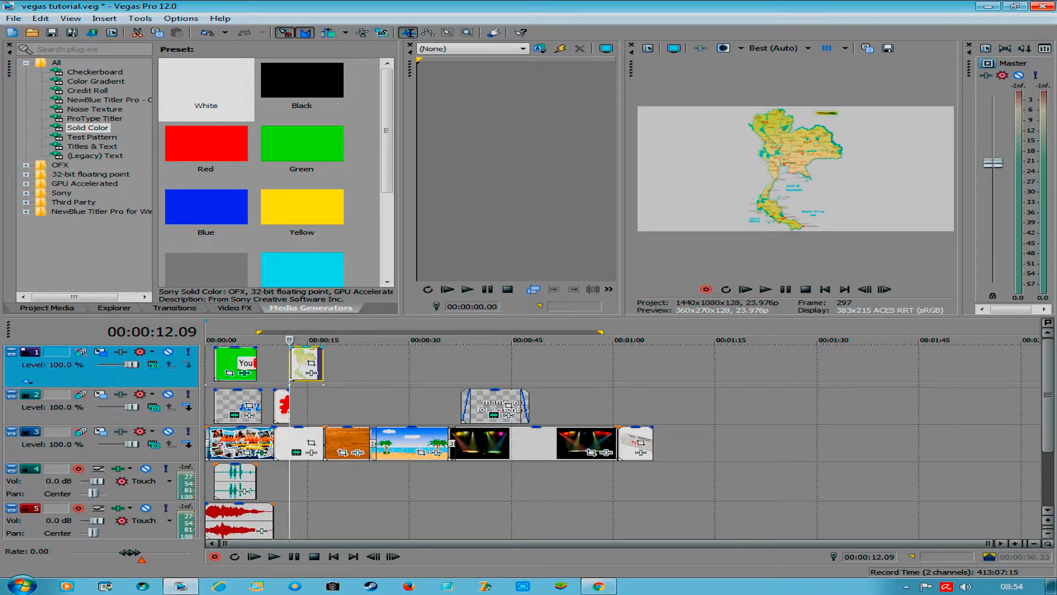
key(space)
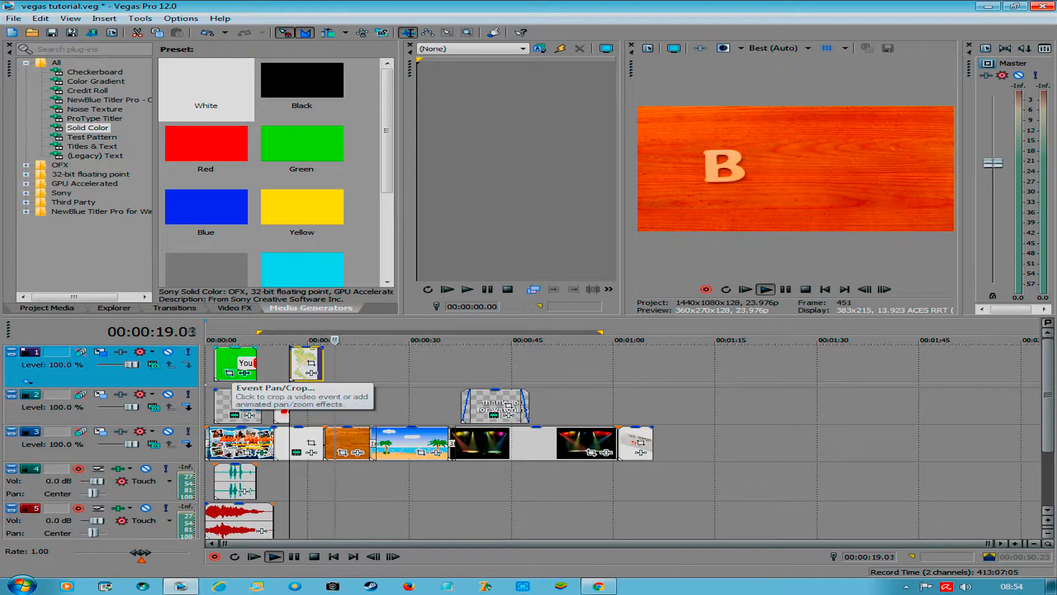
key(space)
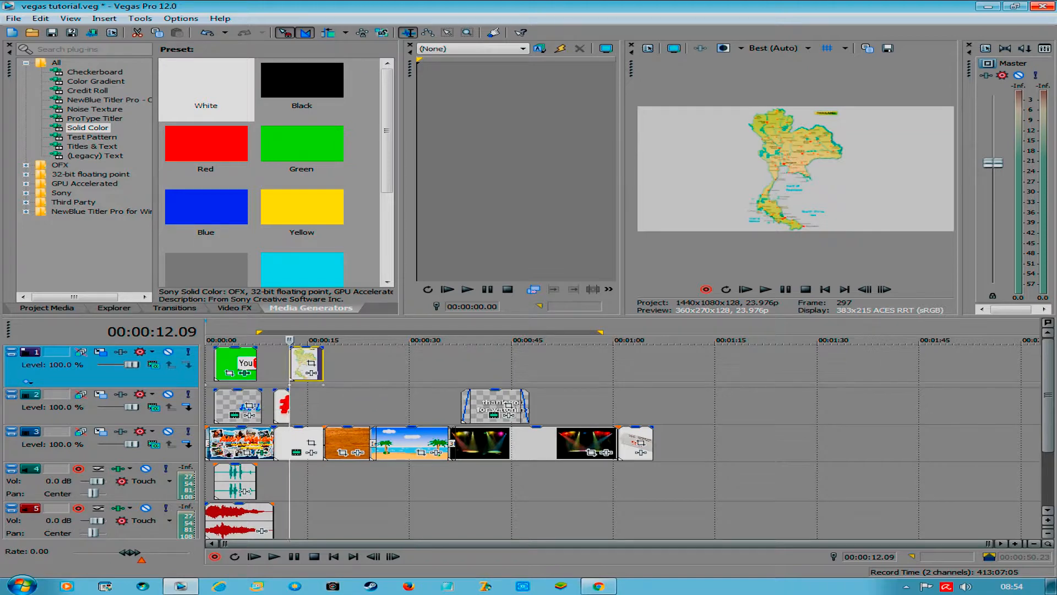
Step: Reopen Track Motion for track 1, examine the neighbouring keyframes at 00:00:17.08 and 00:00:17.09, and close it
click(324, 385)
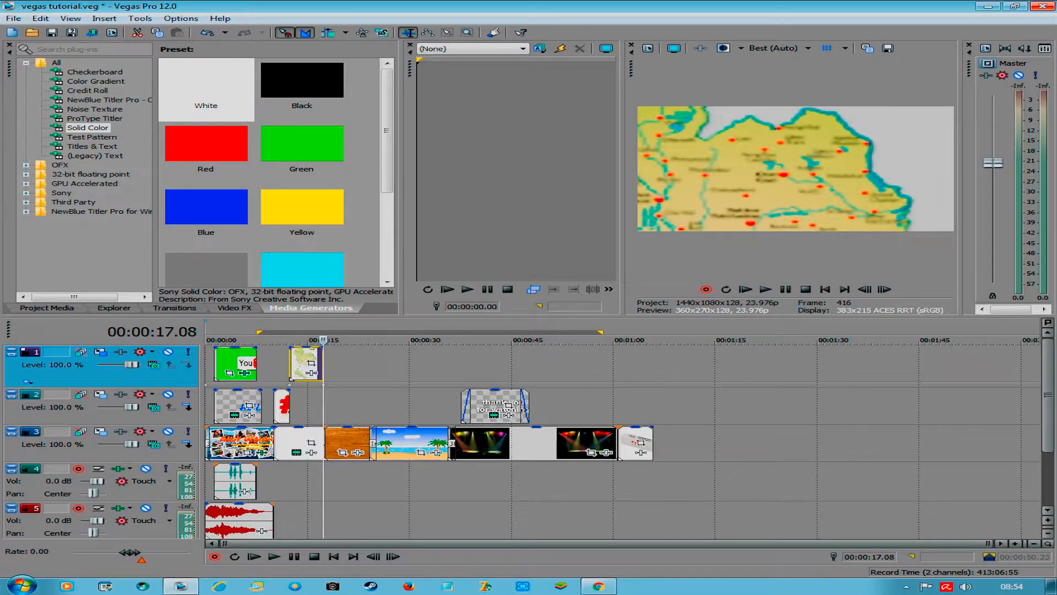
scroll(323, 385, up, 1)
scroll(324, 384, up, 2)
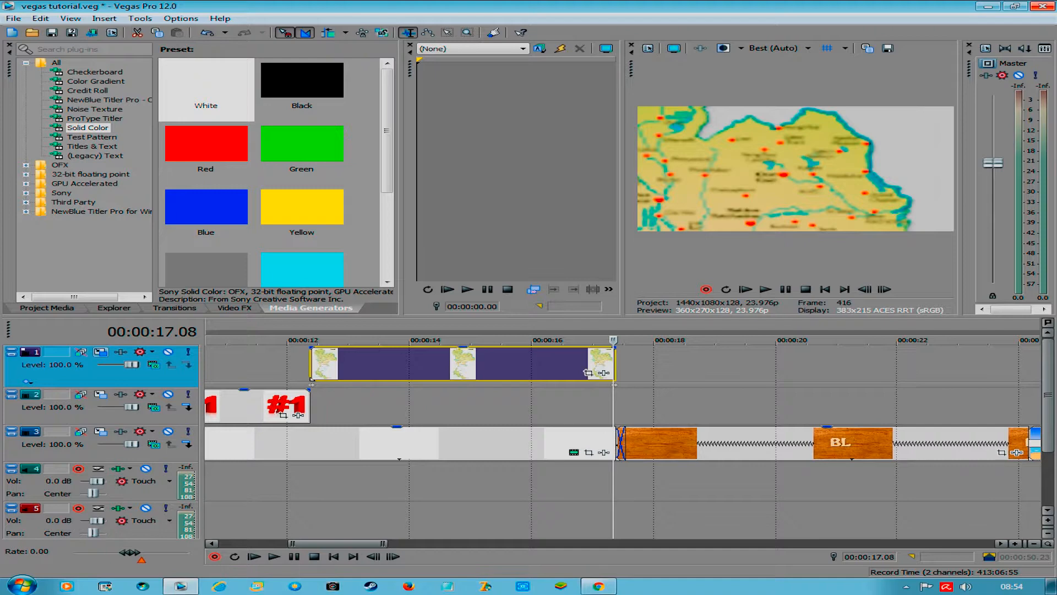
click(100, 351)
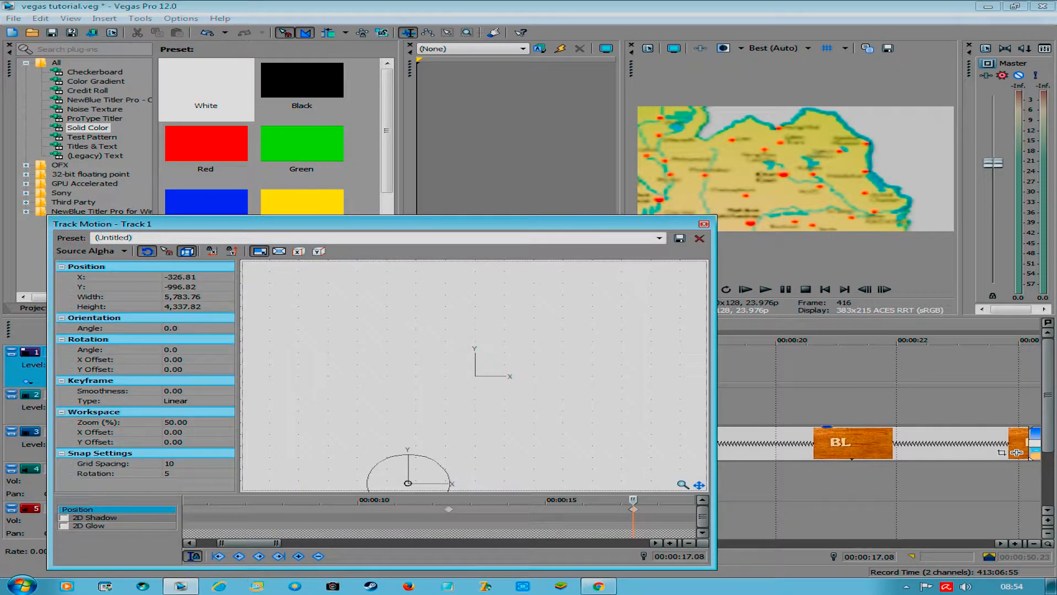
scroll(439, 517, up, 6)
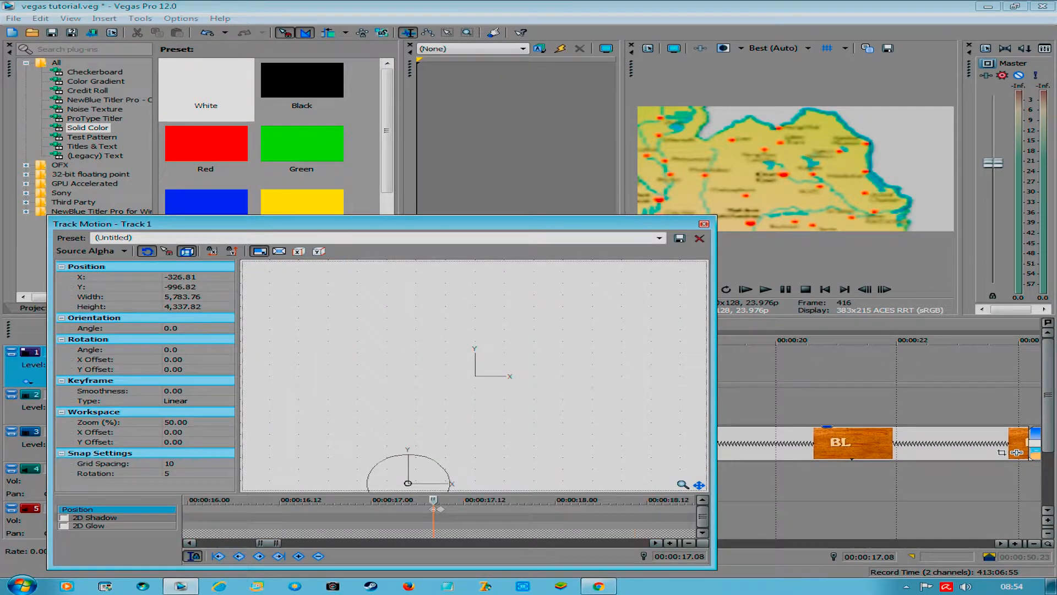
click(453, 510)
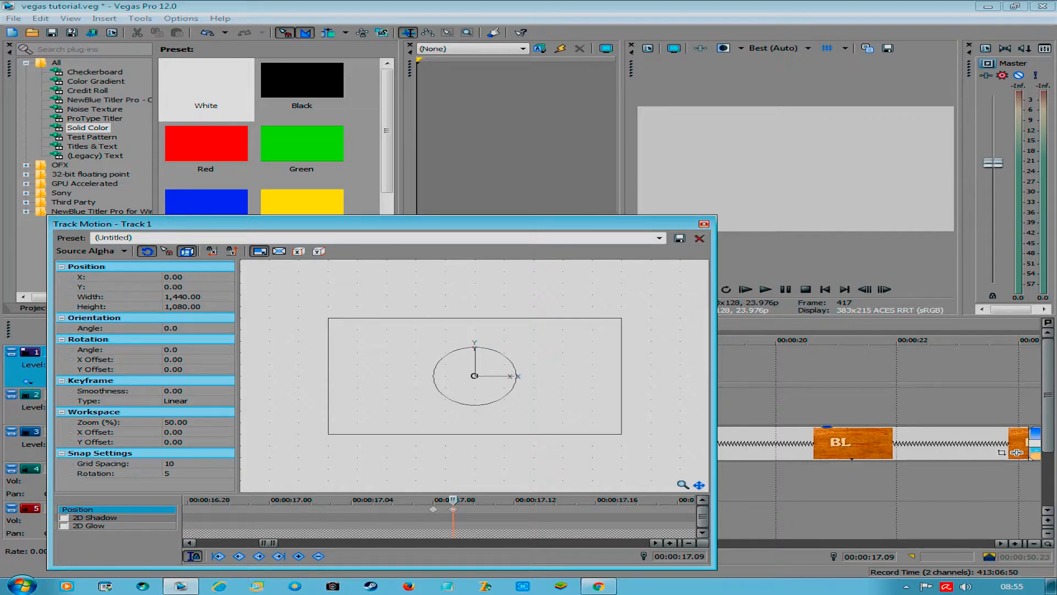
click(704, 224)
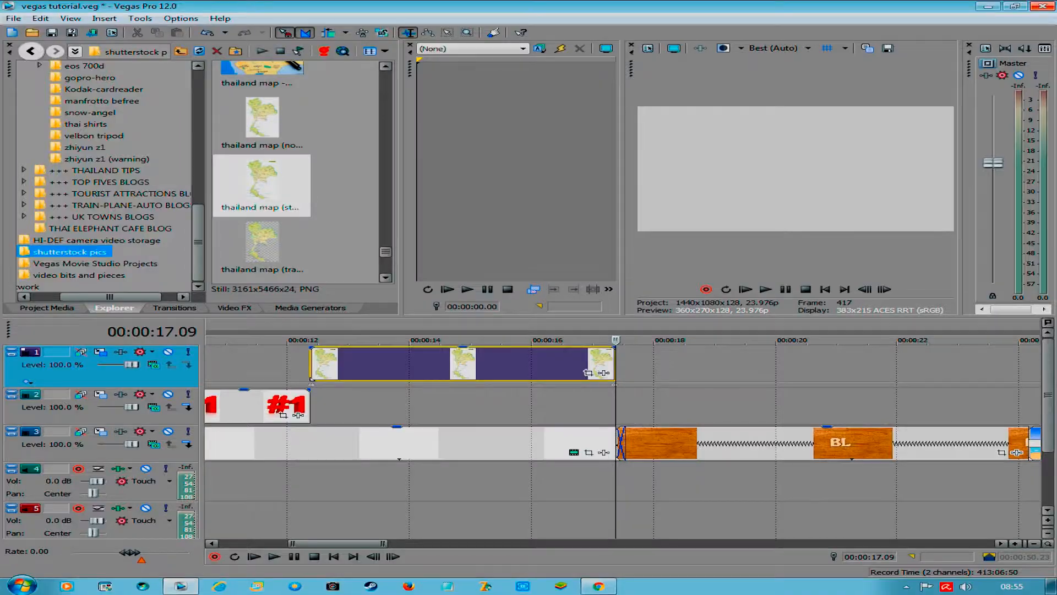
Step: Place the Thailand logo image with the white background on track 1 just after the map clip
scroll(261, 171, up, 3)
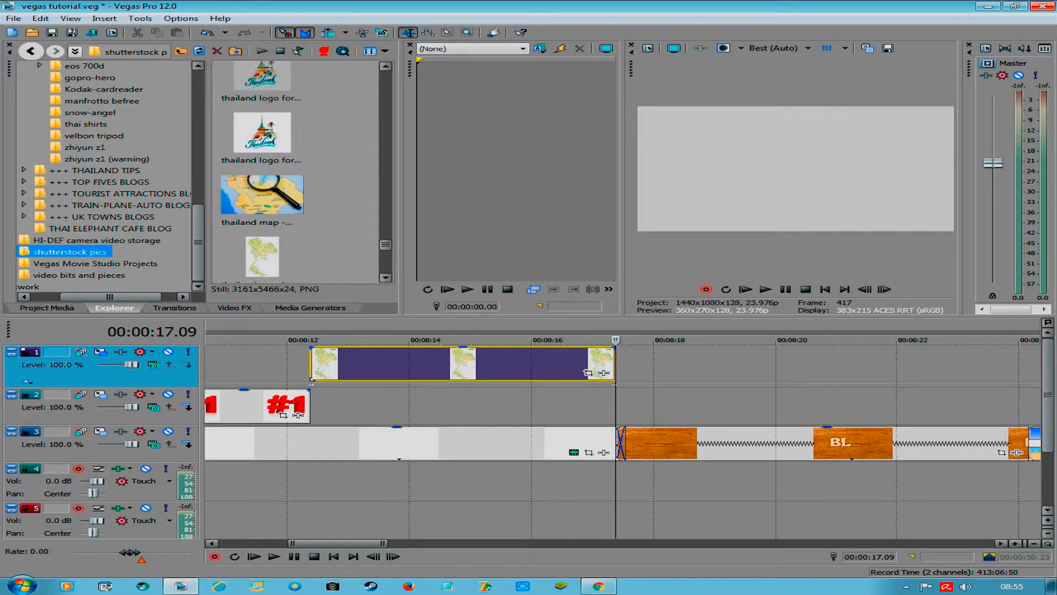
click(262, 135)
drag(262, 135, 627, 366)
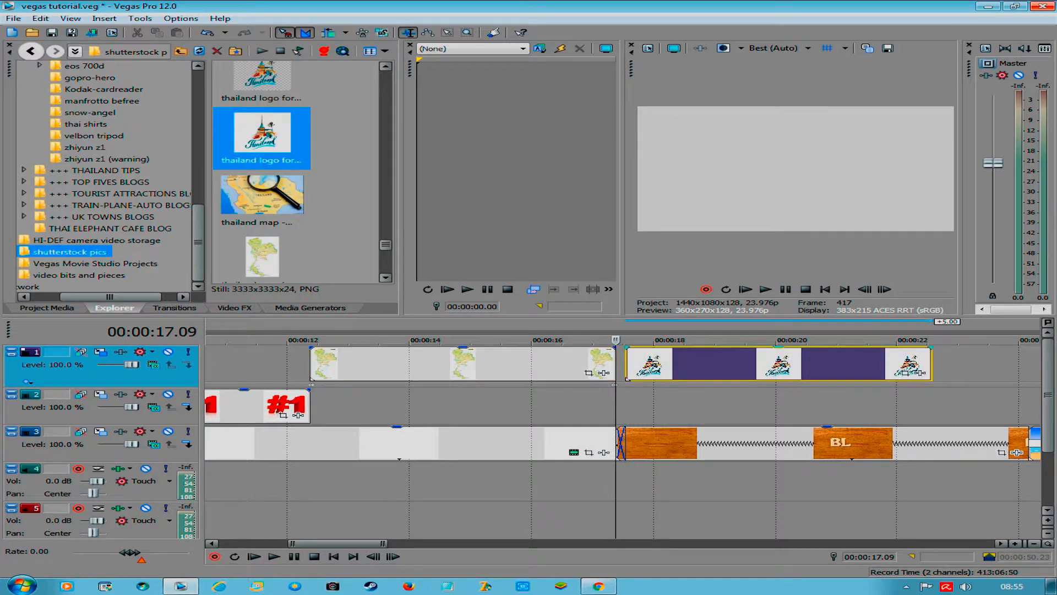
click(626, 368)
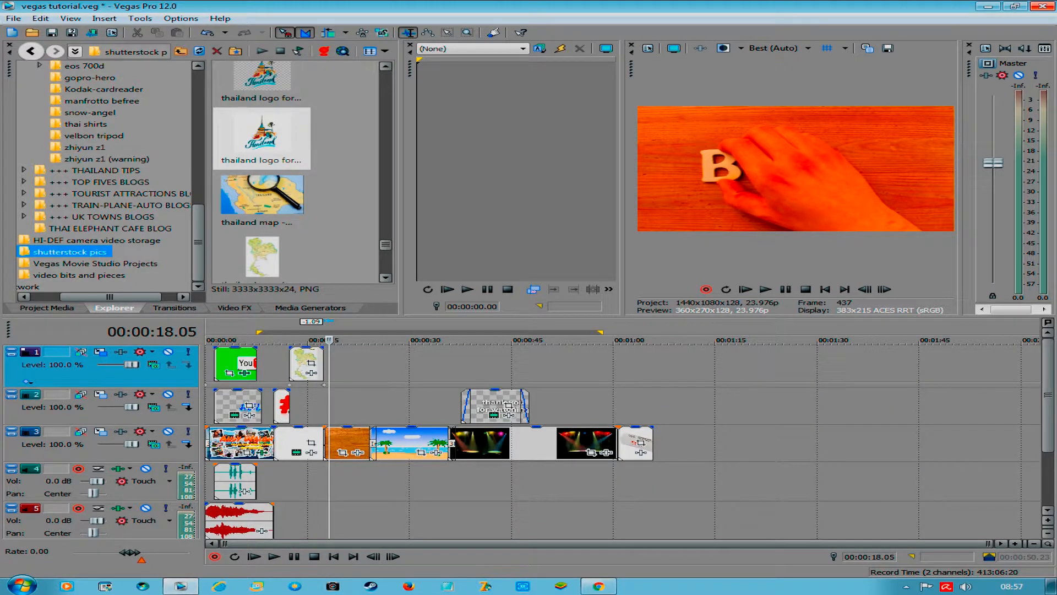
Step: Play the sequence from 00:00:10.03, covering the #1 image and the zooming map
click(274, 481)
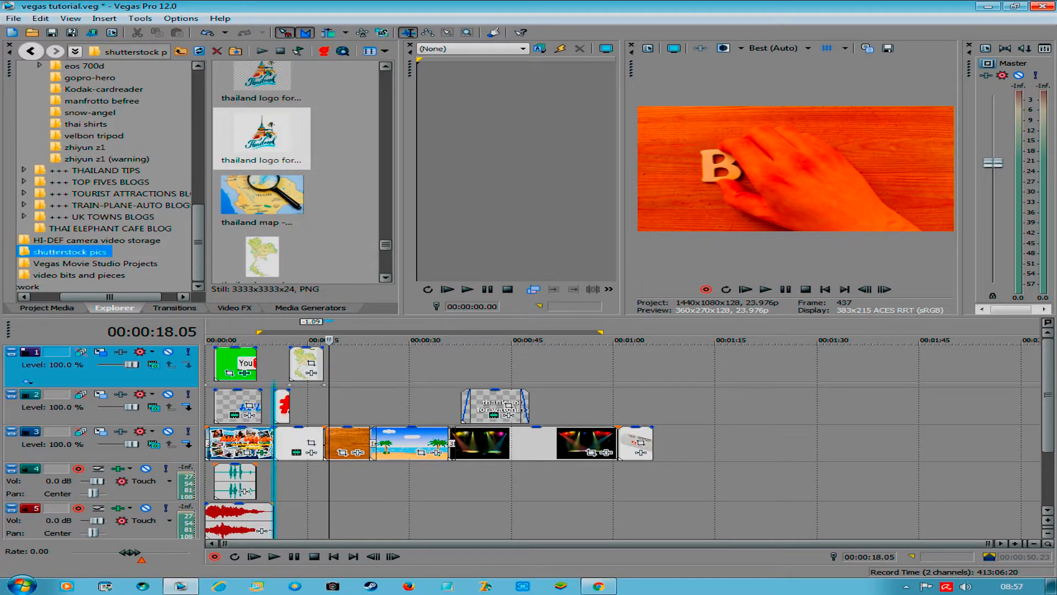
key(space)
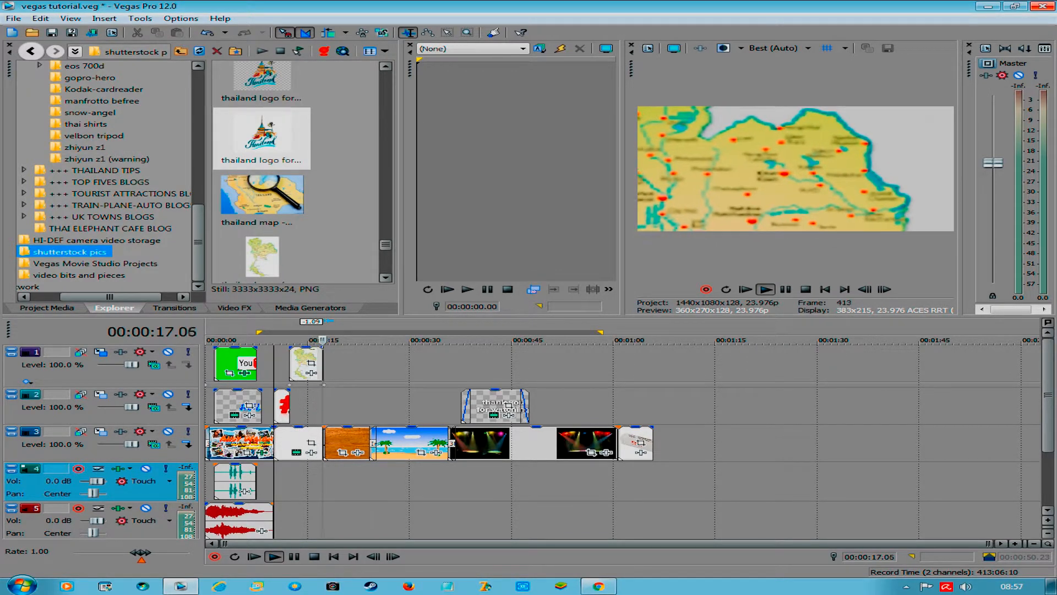
key(space)
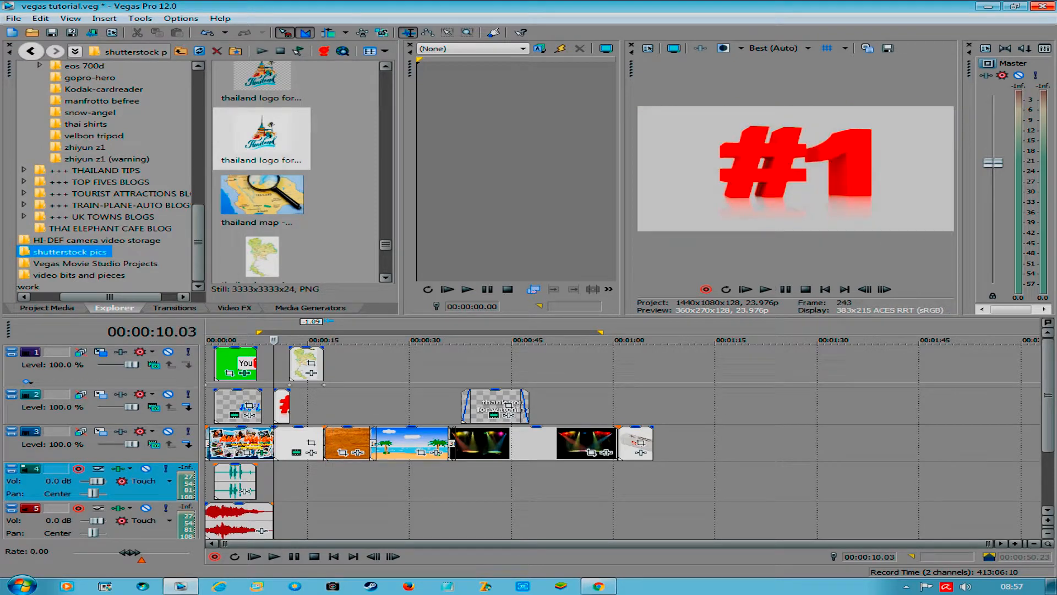
Step: Select the time range from 00:00:22.12 to 00:00:25.04 around the start of the beach clip
drag(377, 333, 365, 332)
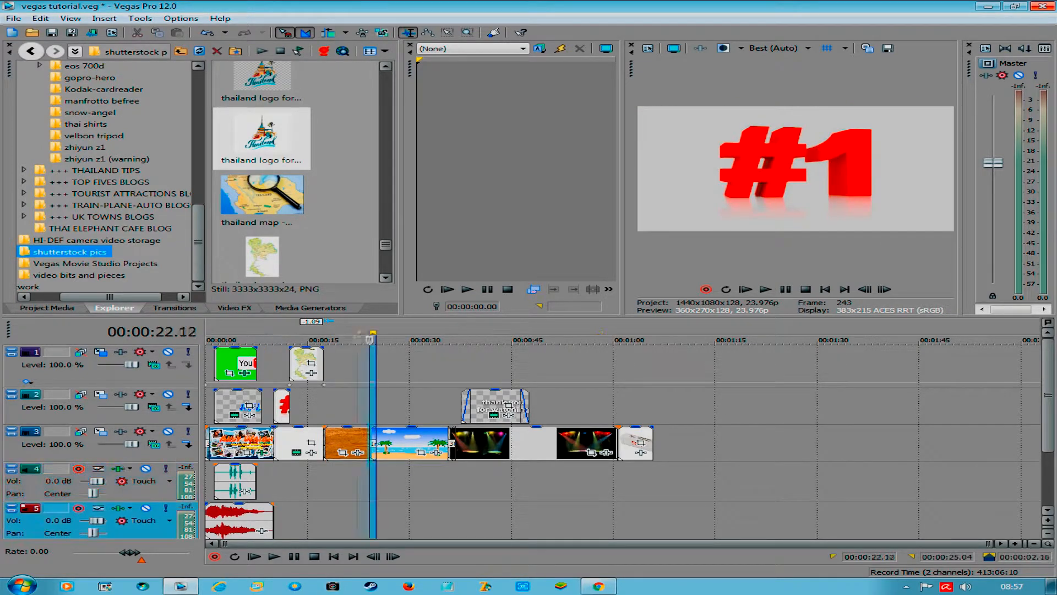